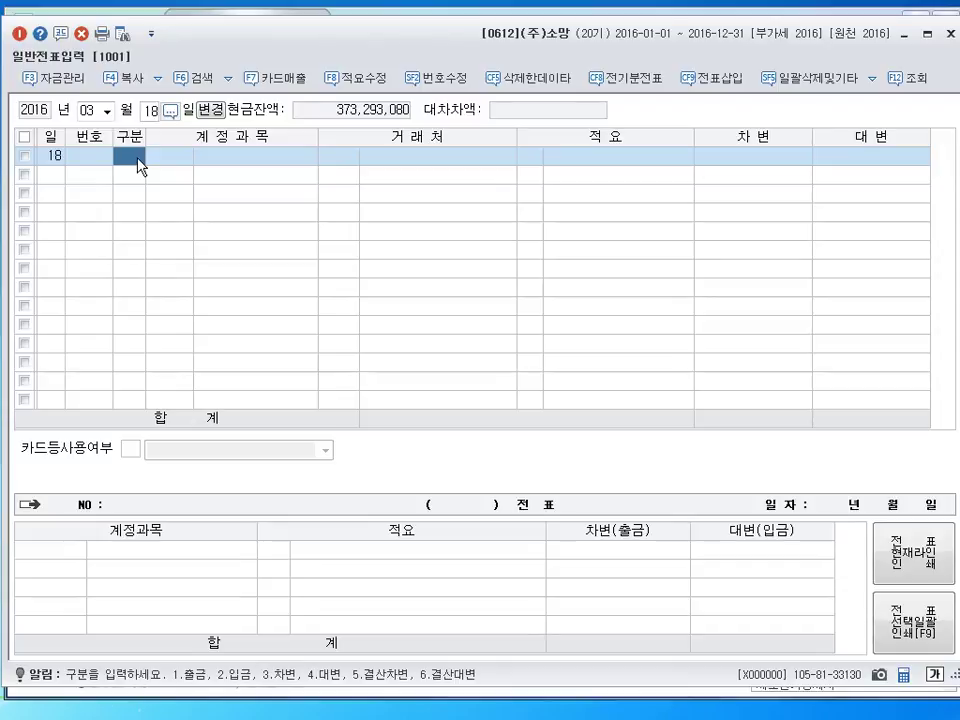
- Enter a debit line on 18 March 2016 for account 0103 보통예금 with an amount of 800,000
type("3103")
key("Return")
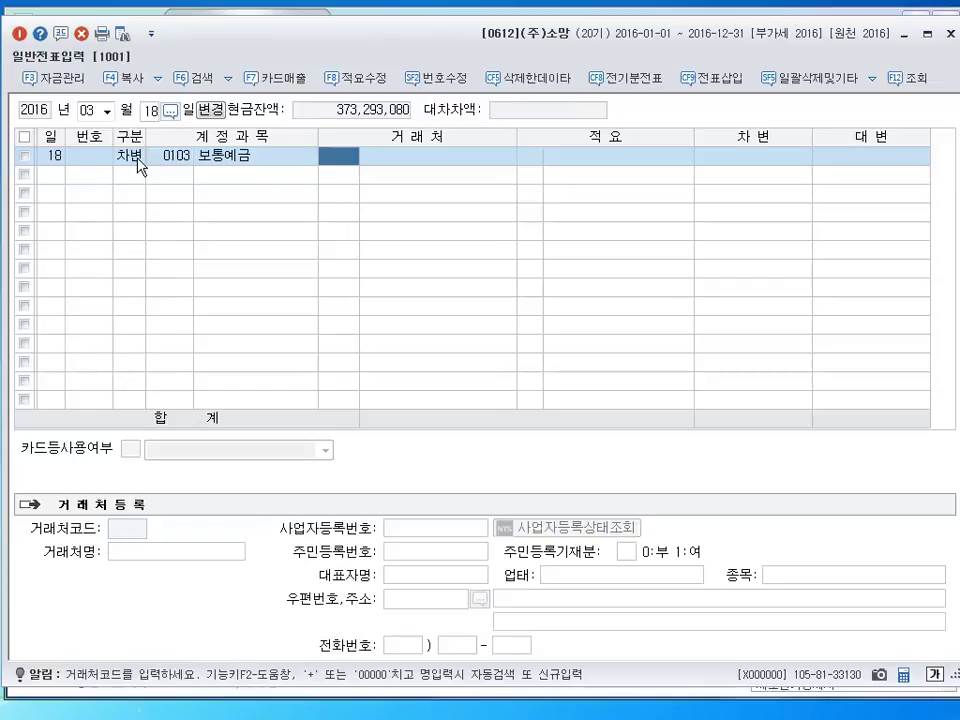
key("Return")
key("Return")
type("8000000")
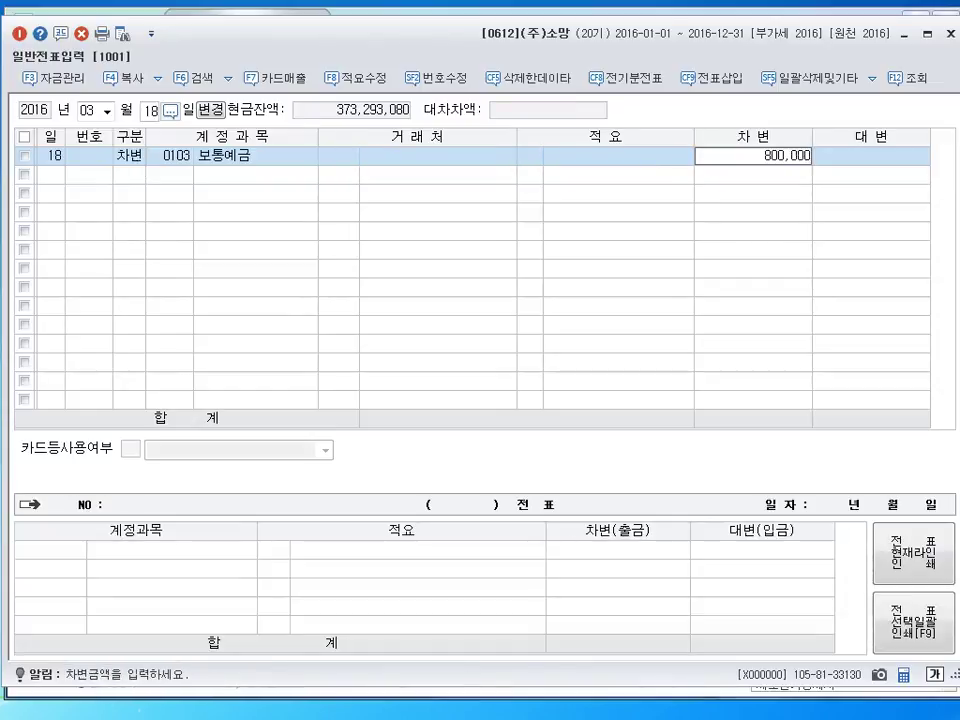
key("Return")
- Add the balancing credit line to account 0903 배당금수익 for 800,000
type("4")
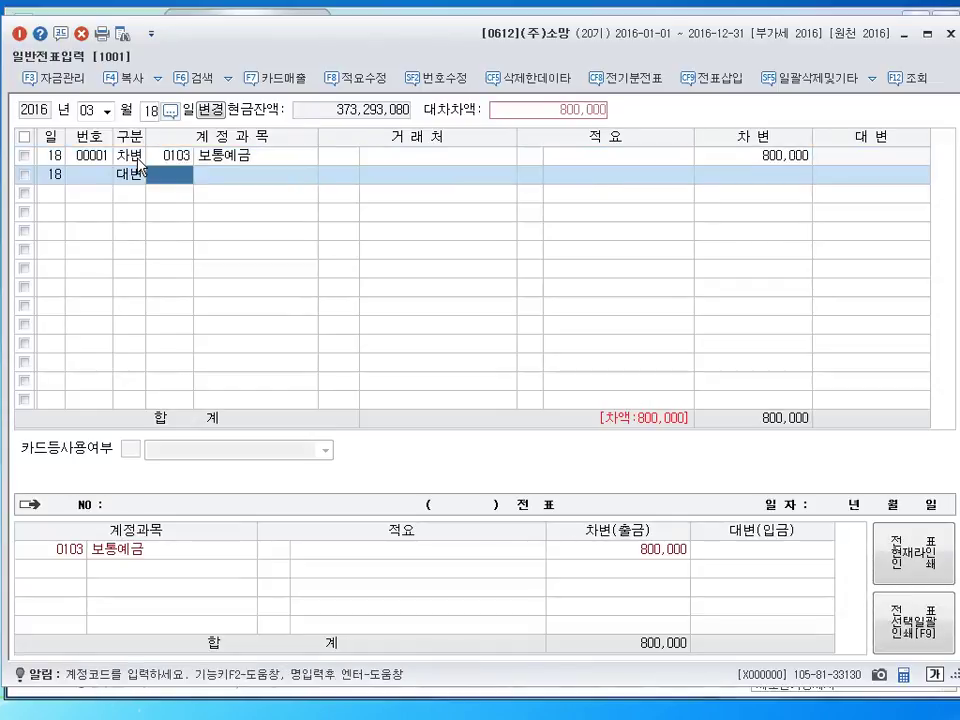
type("903")
key("Return")
- Look up account codes matching 중간 from the credit line's account code, keeping 0903 배당금수익
key("shift+Tab")
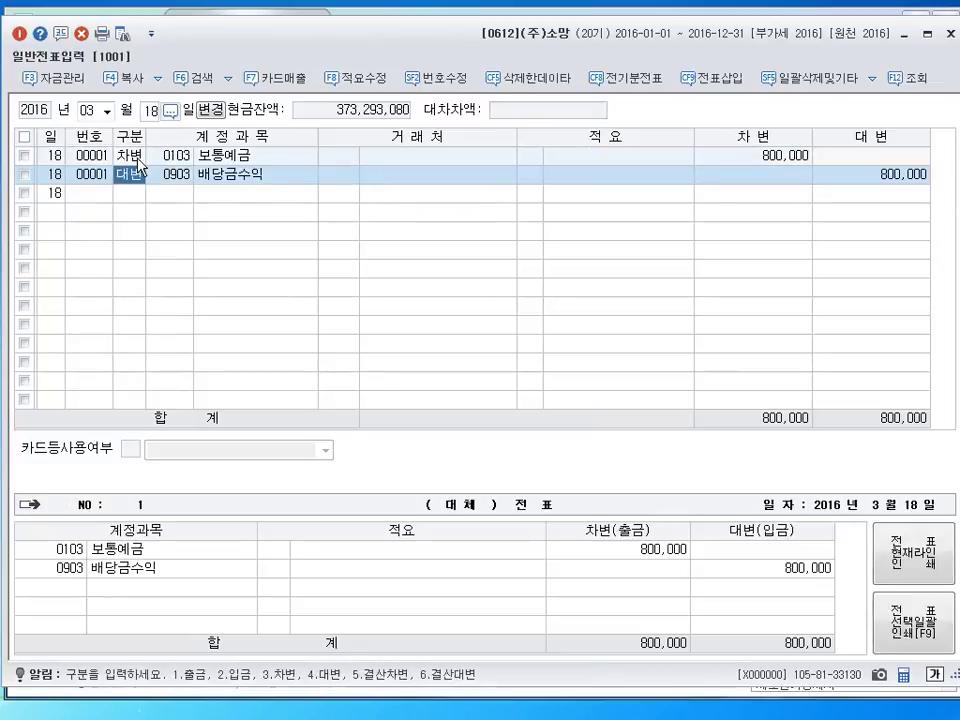
key("Return")
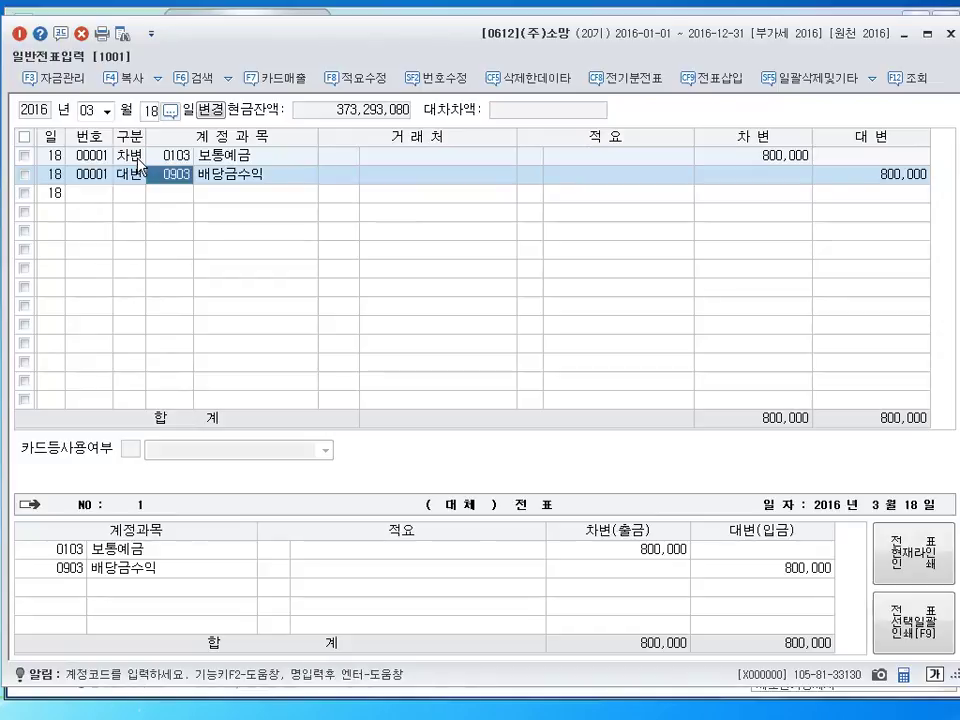
type("중간")
key("Return")
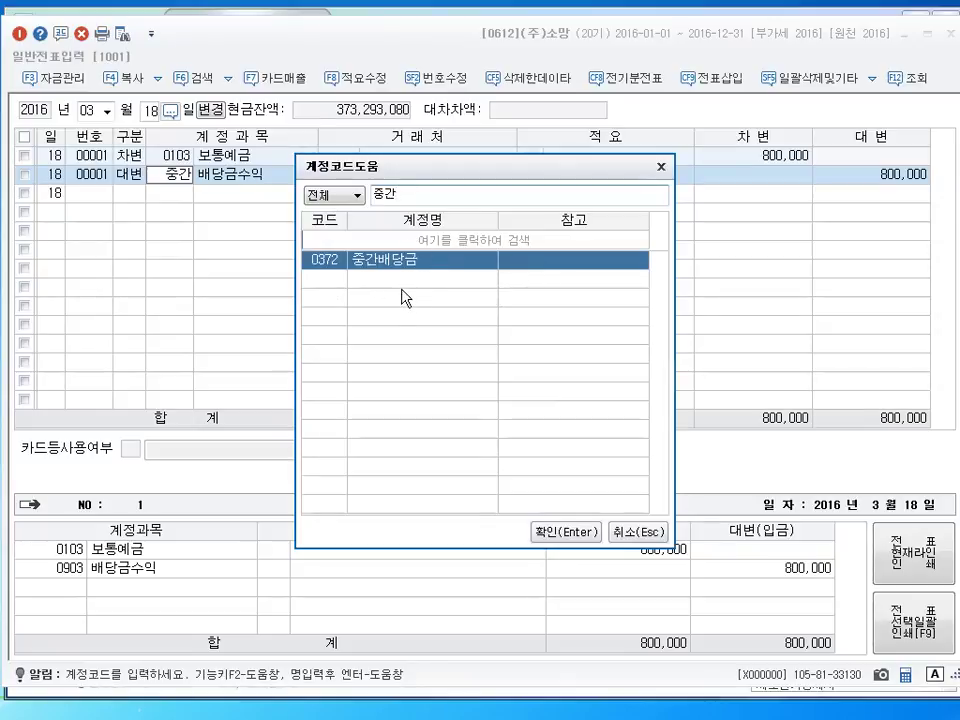
left_click(641, 532)
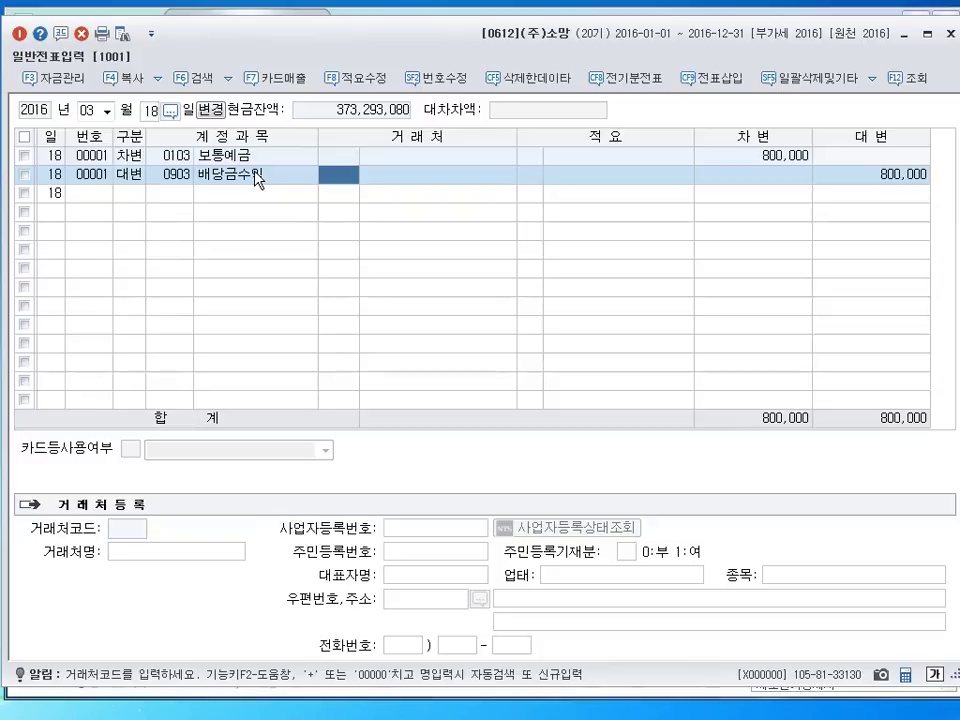
- Leave the 18 March entries and open voucher entry for 20 March 2016
key("Return")
key("Escape")
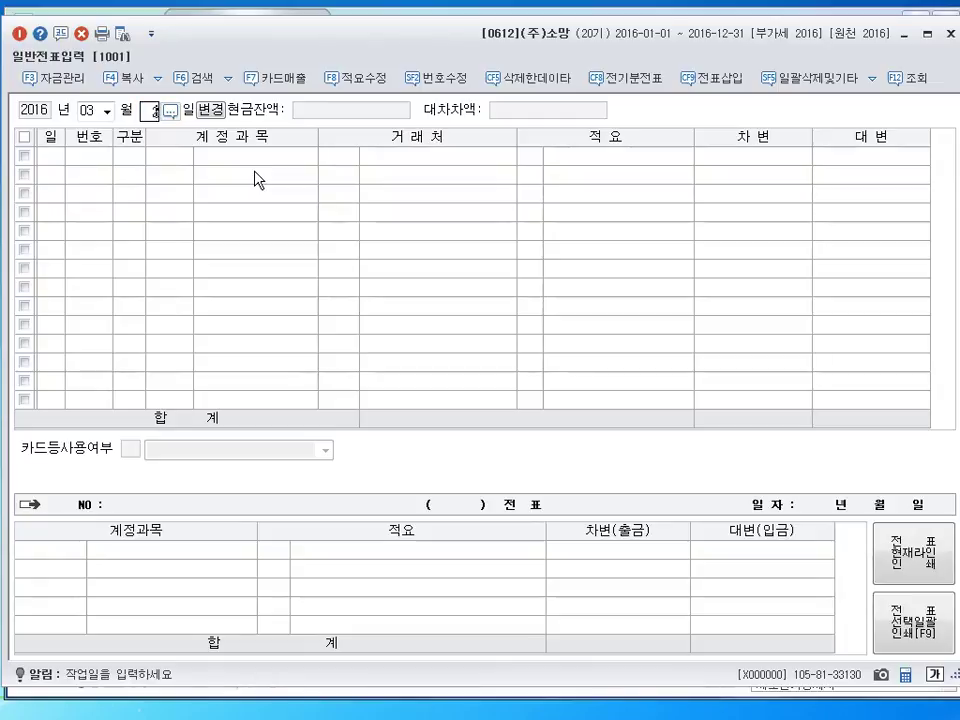
type("20")
key("Return")
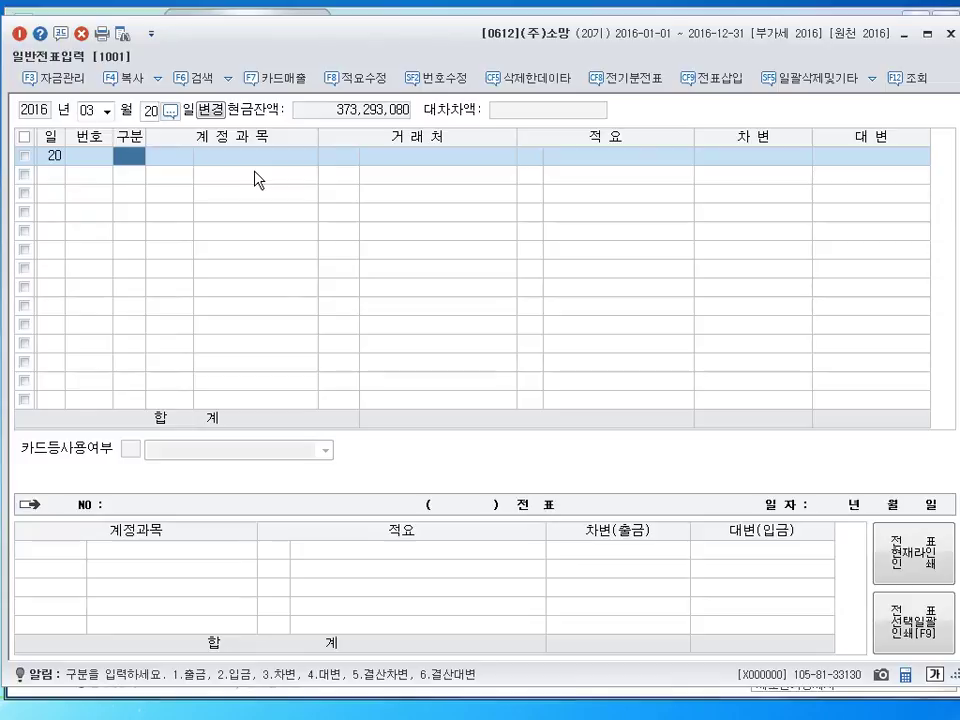
- Enter a debit line for account 0817 세금과공과 with an amount of 200,000
type("3")
key("Return")
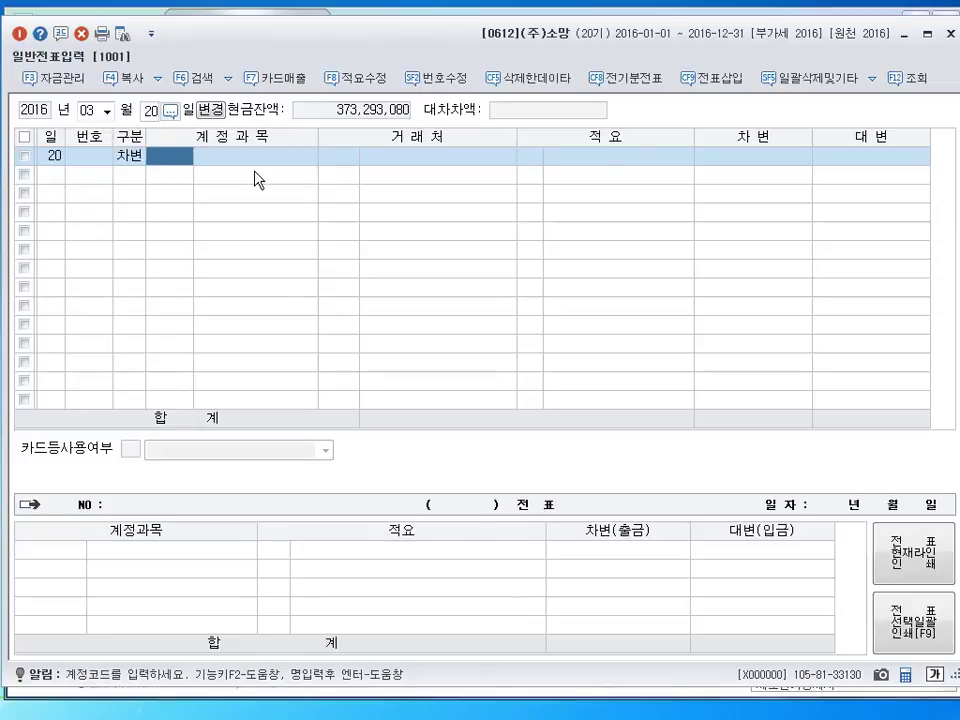
type("0817")
key("Return")
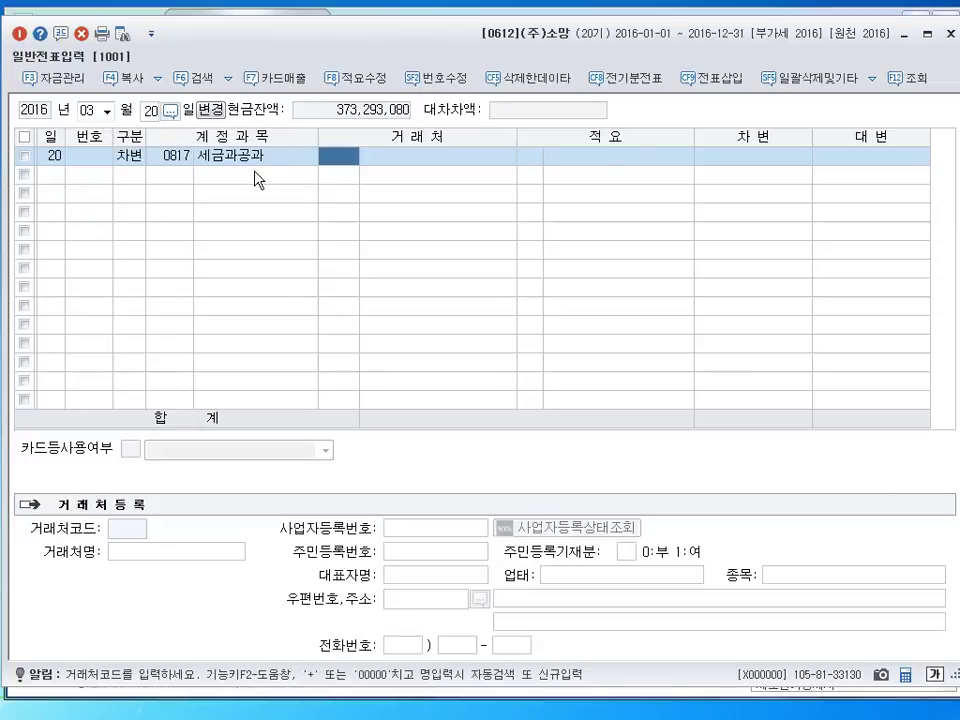
key("Return")
key("Return")
key("Return")
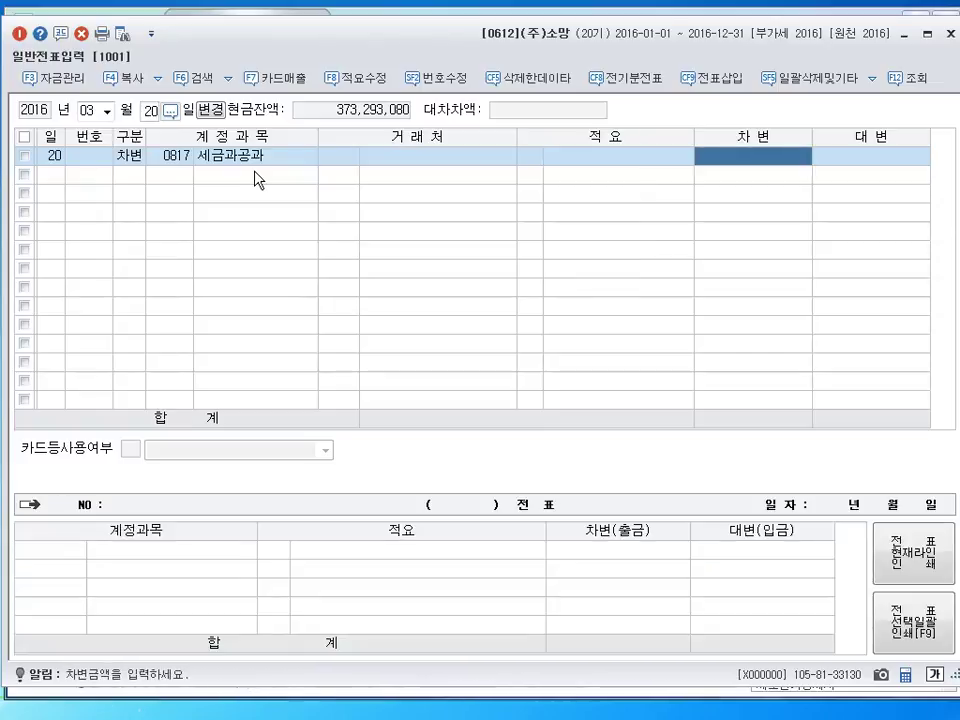
type("2000000")
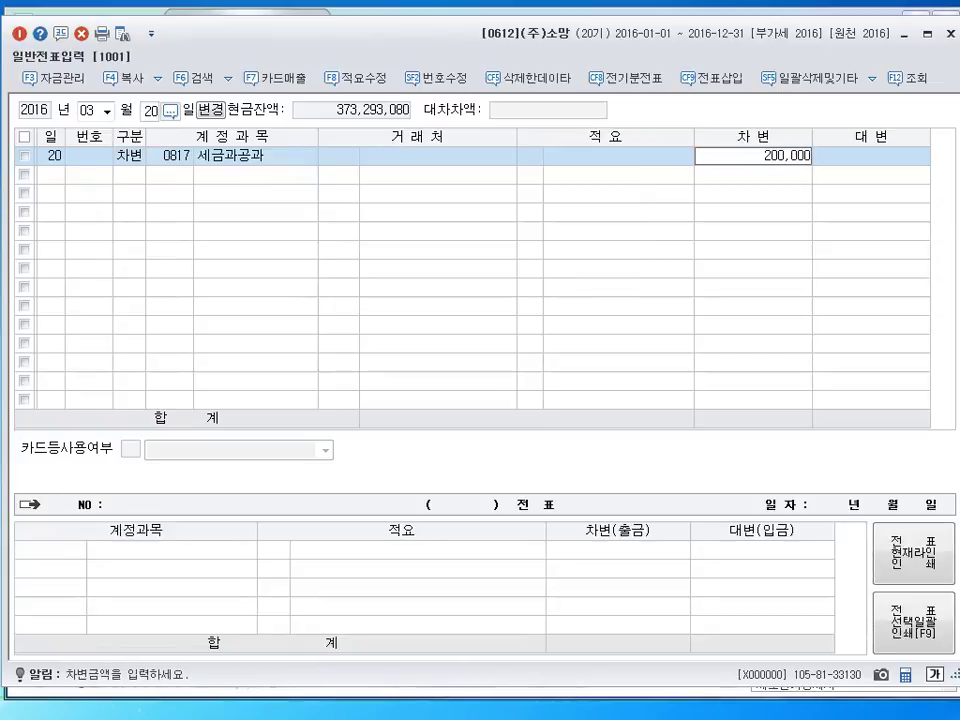
key("Return")
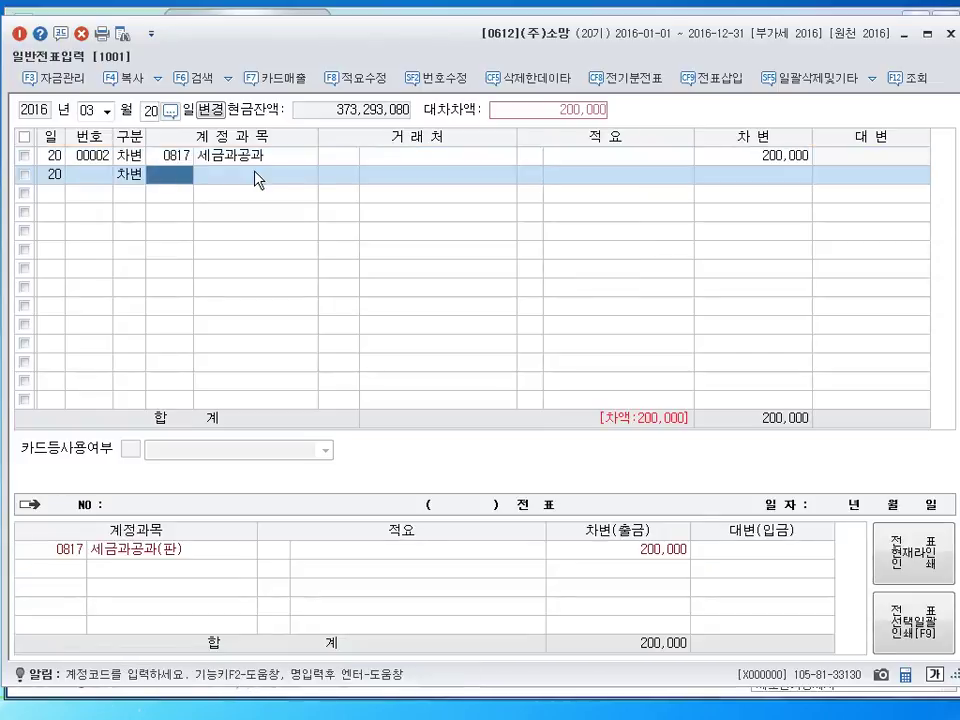
- Add a second debit line for account 0517 세금과공과 with an amount of 100,000
type("517")
key("Return")
key("Return")
key("Return")
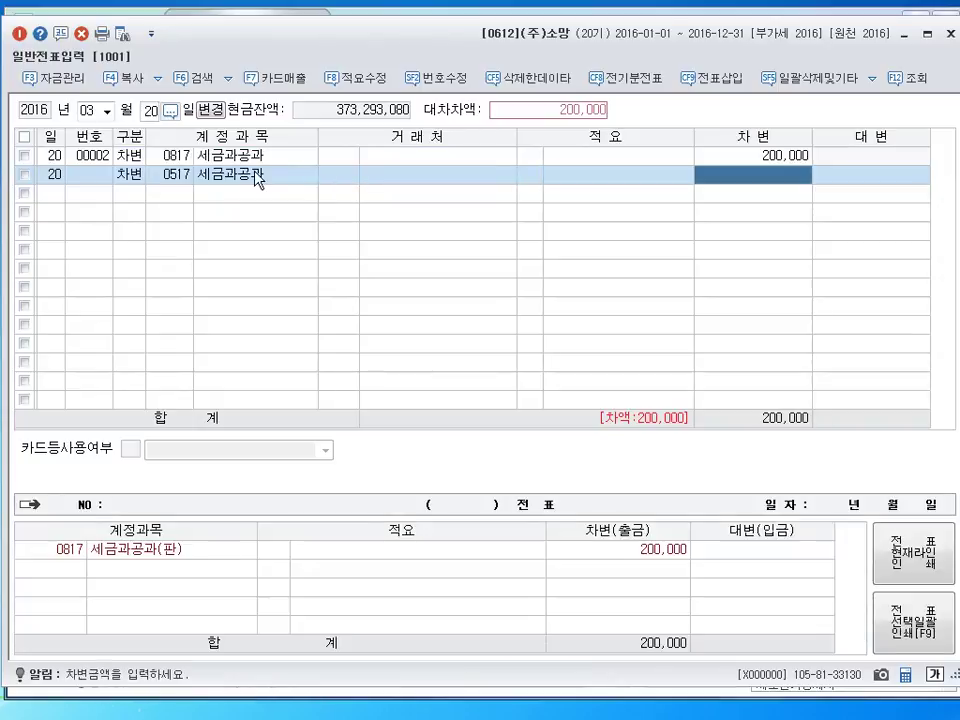
type("1000000")
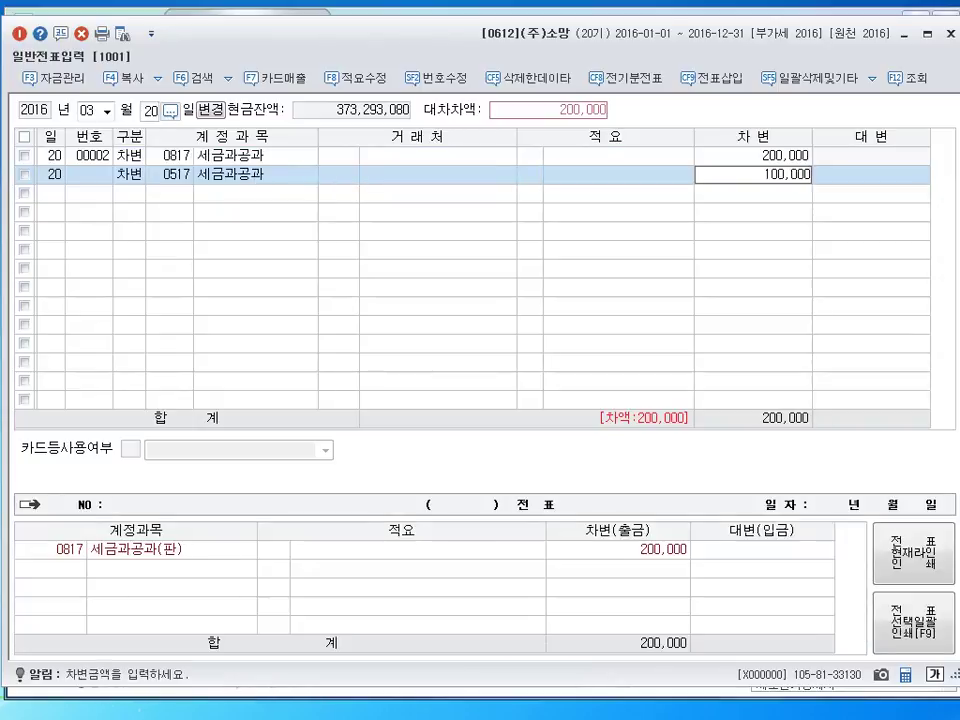
key("Return")
- Balance the 20 March voucher with a credit to account 0101 현금 for 300,000 and leave its entries
type("4101")
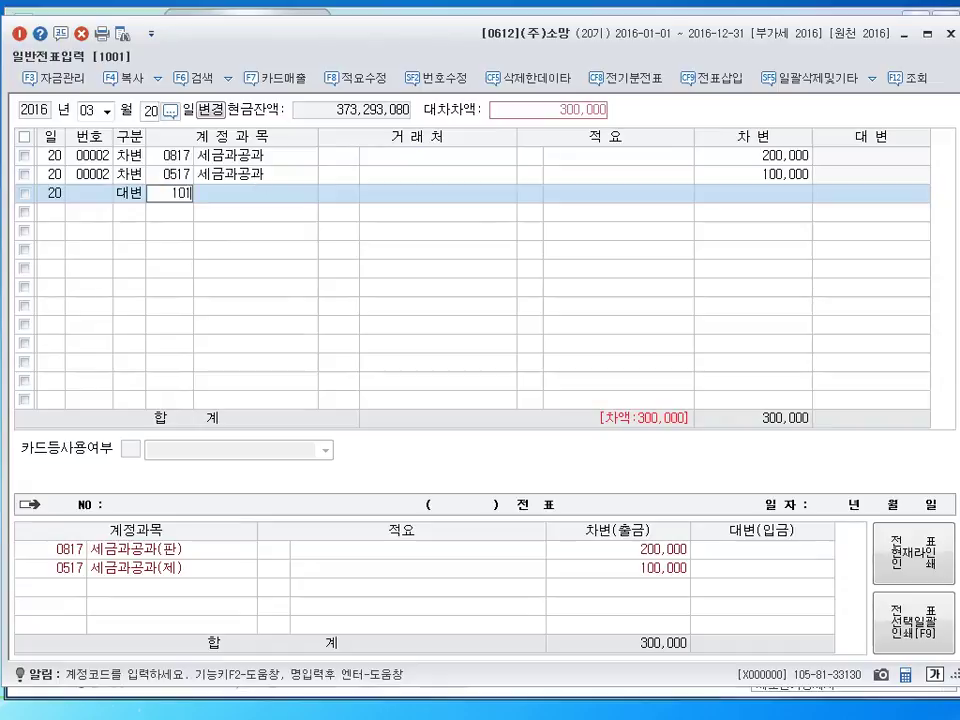
key("Return")
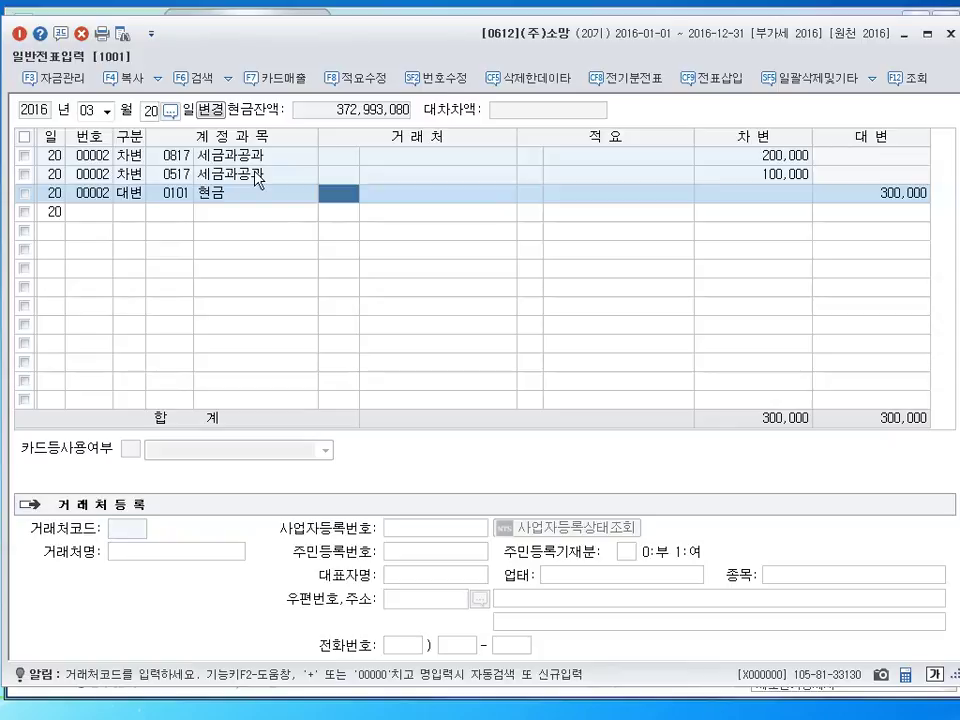
key("Return")
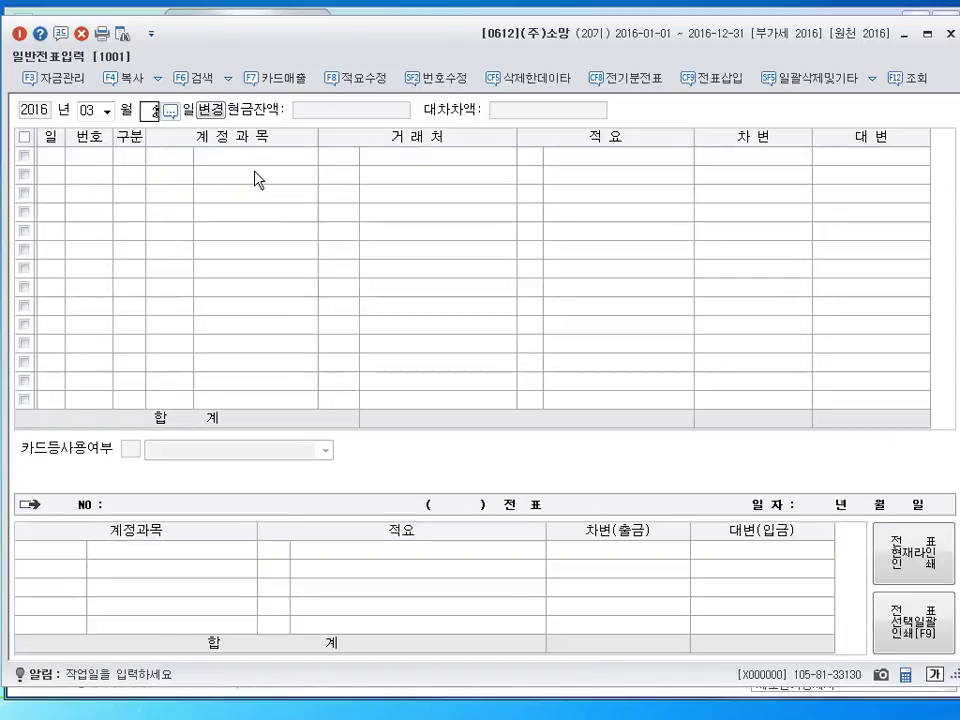
- Enter a debit line on 24 March 2016 for account 0202 건물 with an amount of 103,500,000
type("24")
key("Return")
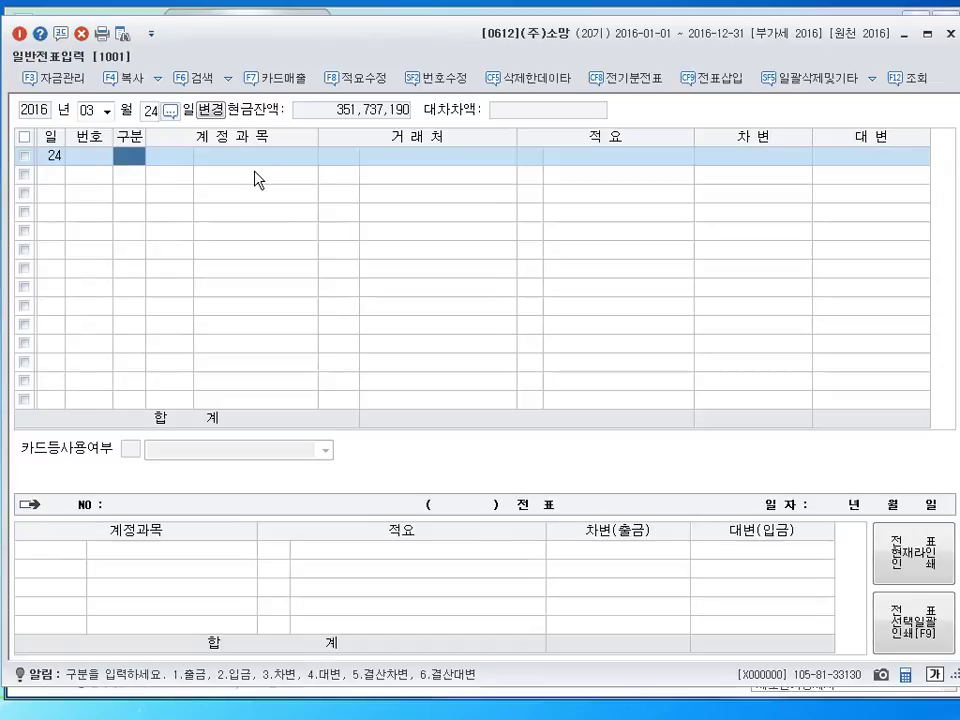
type("3")
key("Return")
type("202")
key("Return")
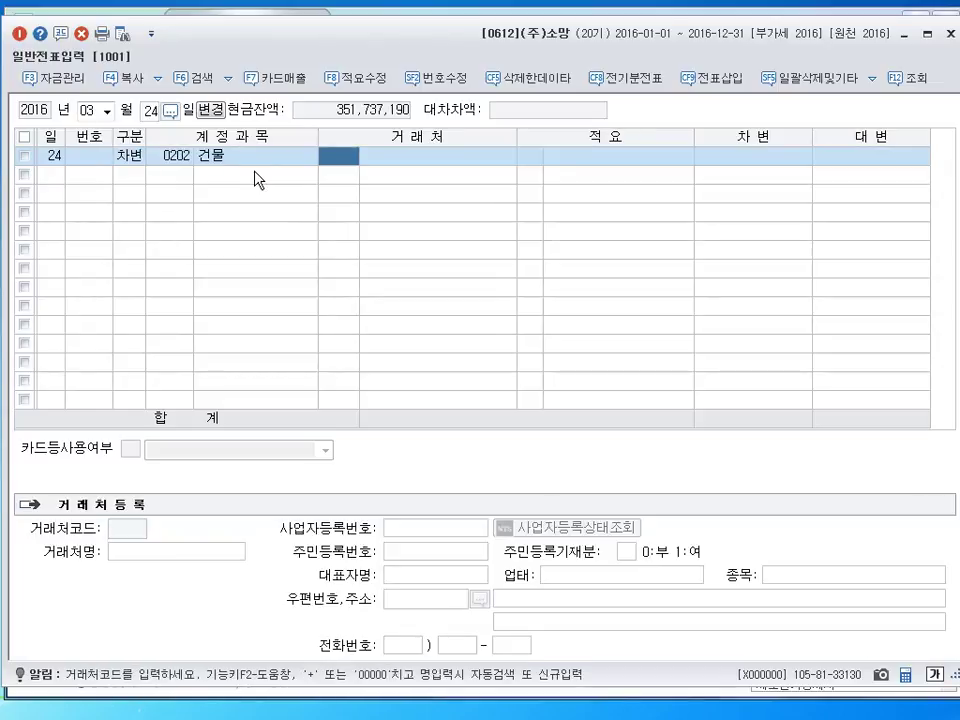
key("Return")
key("Return")
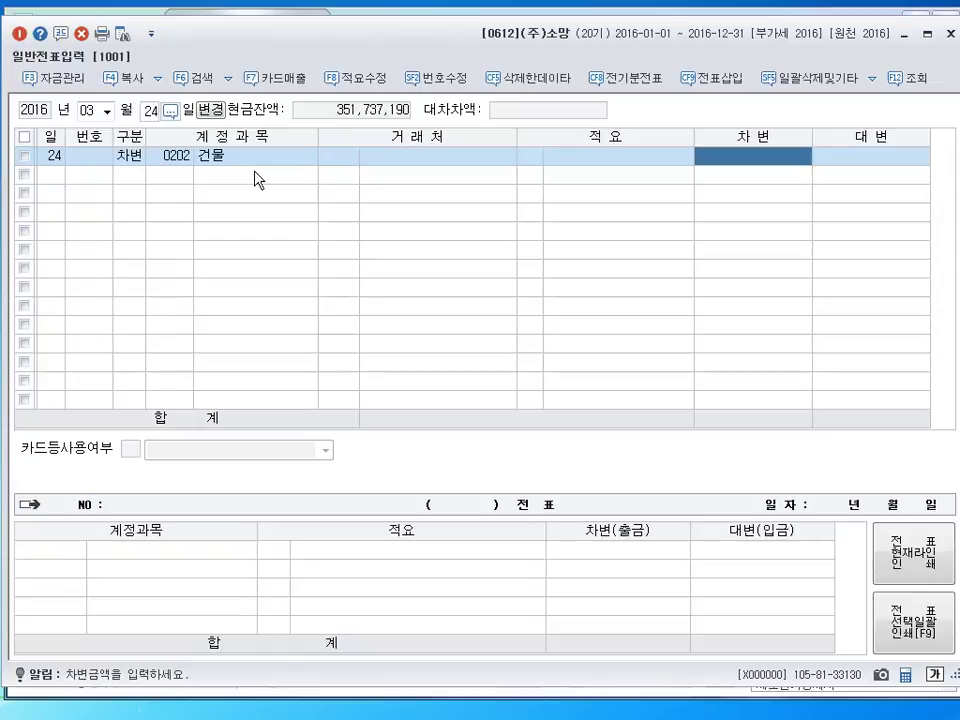
type("103")
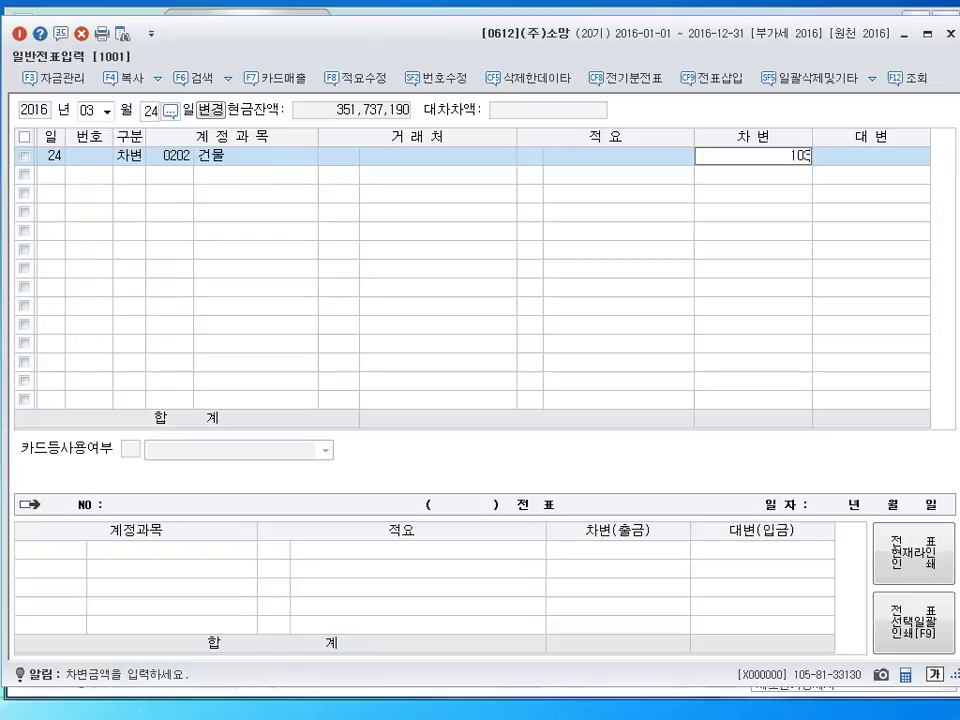
type(",500,000")
key("Return")
- Add a credit line for account 0917 자산수증이익 and set its amount to 100,000,000
type("4")
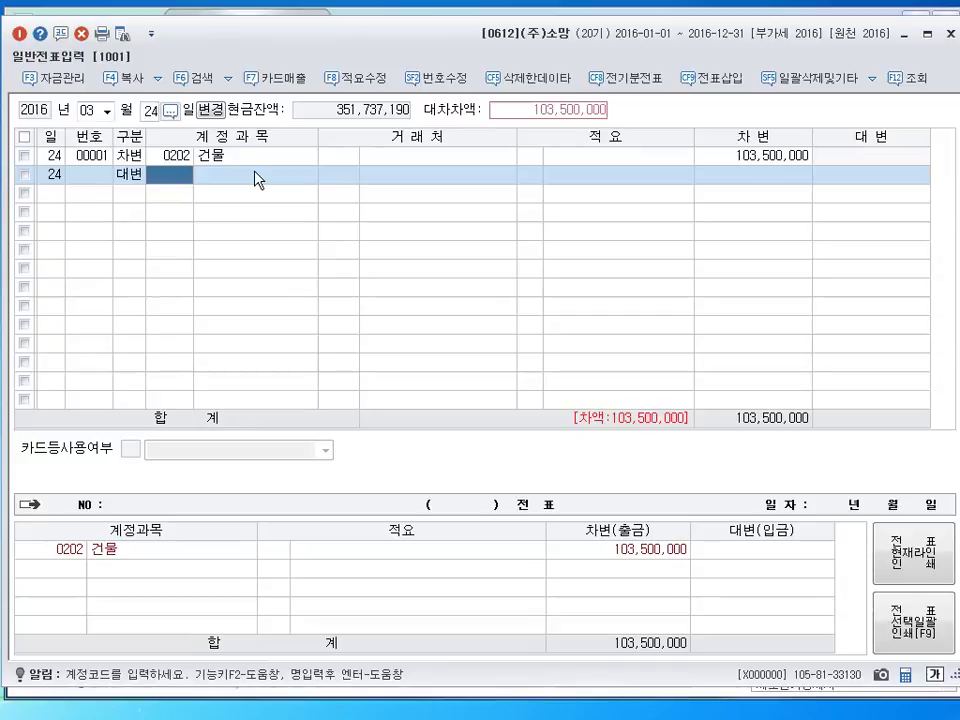
type("917")
key("Return")
key("Return")
key("Return")
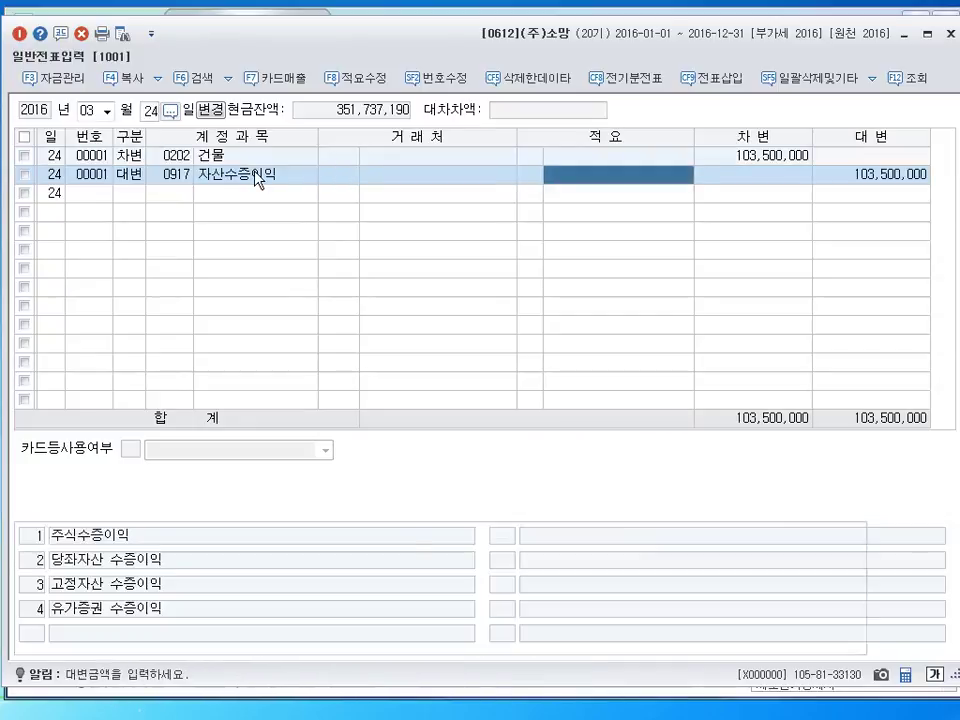
type("100000000")
key("Return")
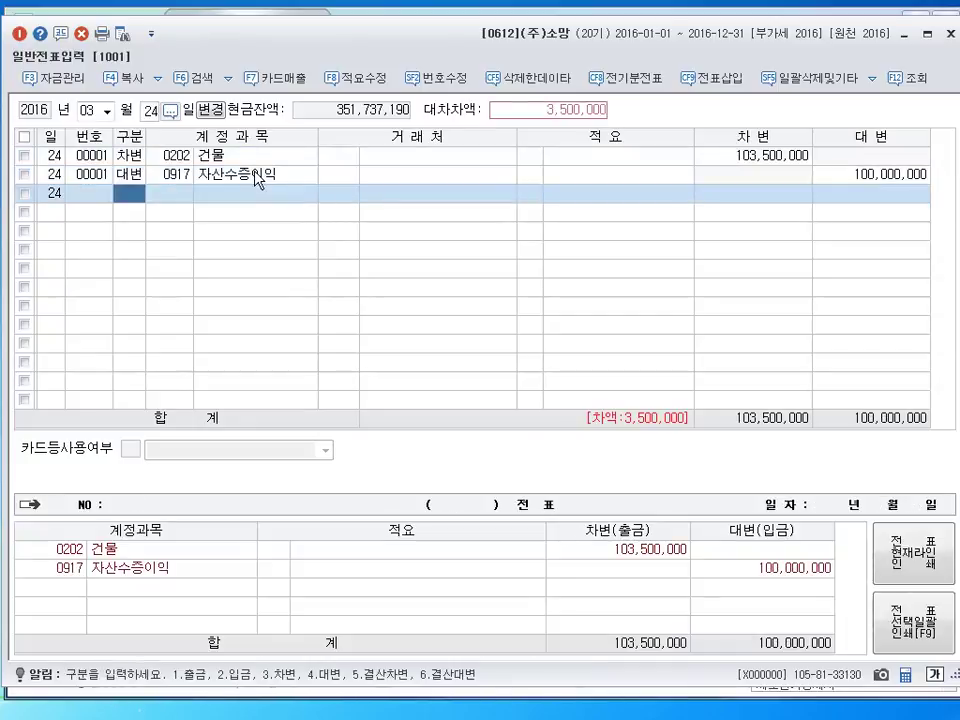
- Balance the 24 March voucher with a credit line to account 0101 현금 for 3,500,000
type("4")
key("Return")
type("101")
key("Return")
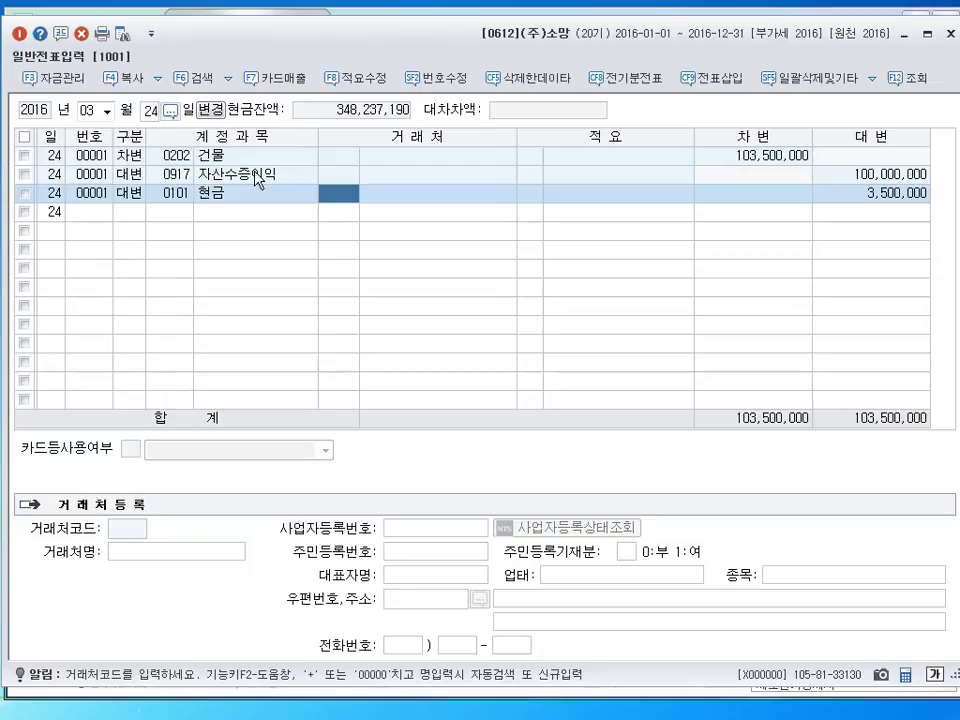
key("Return")
key("Return")
key("Return")
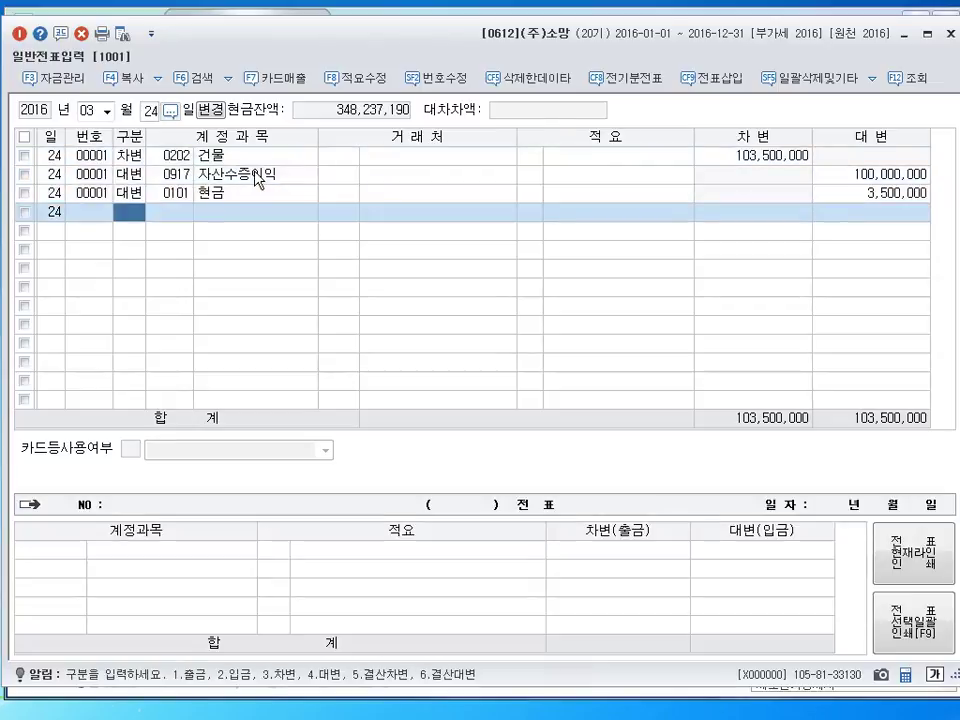
- Change the voucher entry date to 1 April 2016
left_click(97, 111)
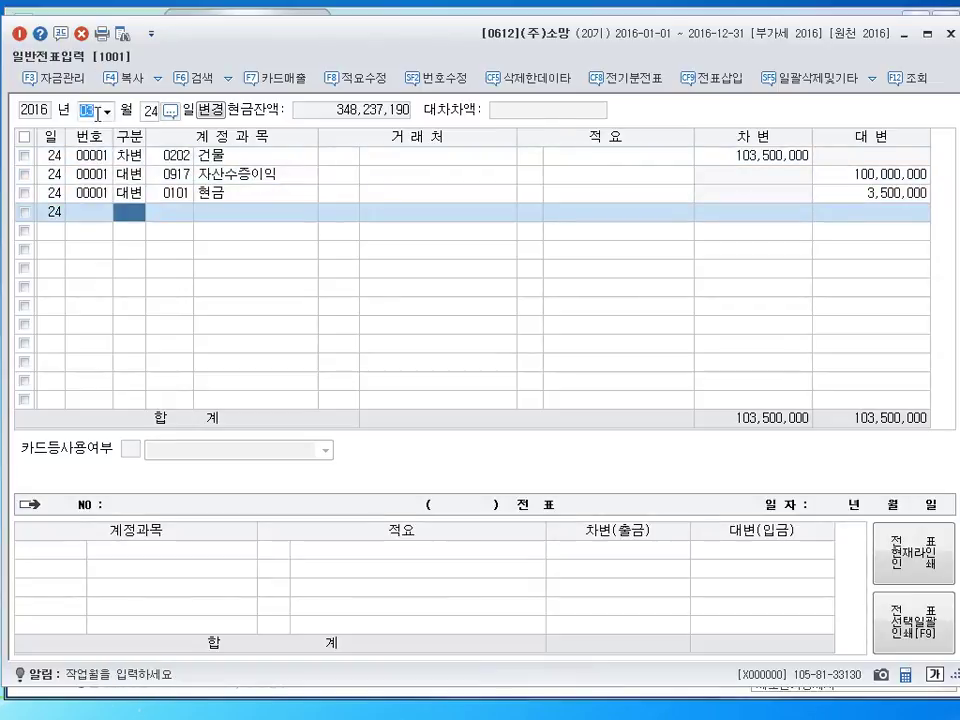
type("04")
key("Return")
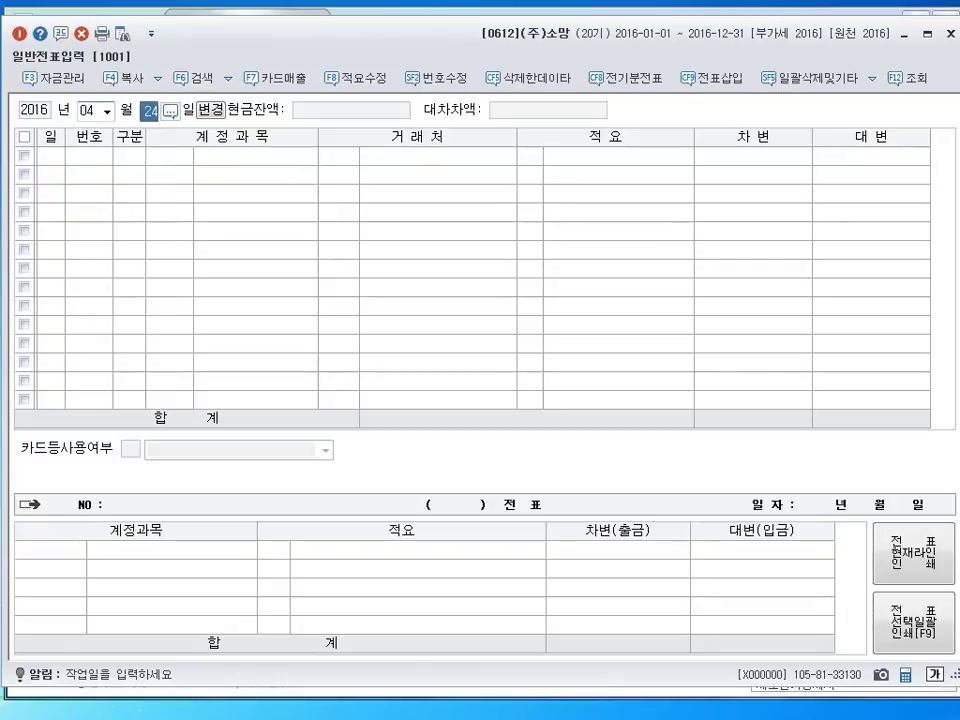
type("1")
key("Return")
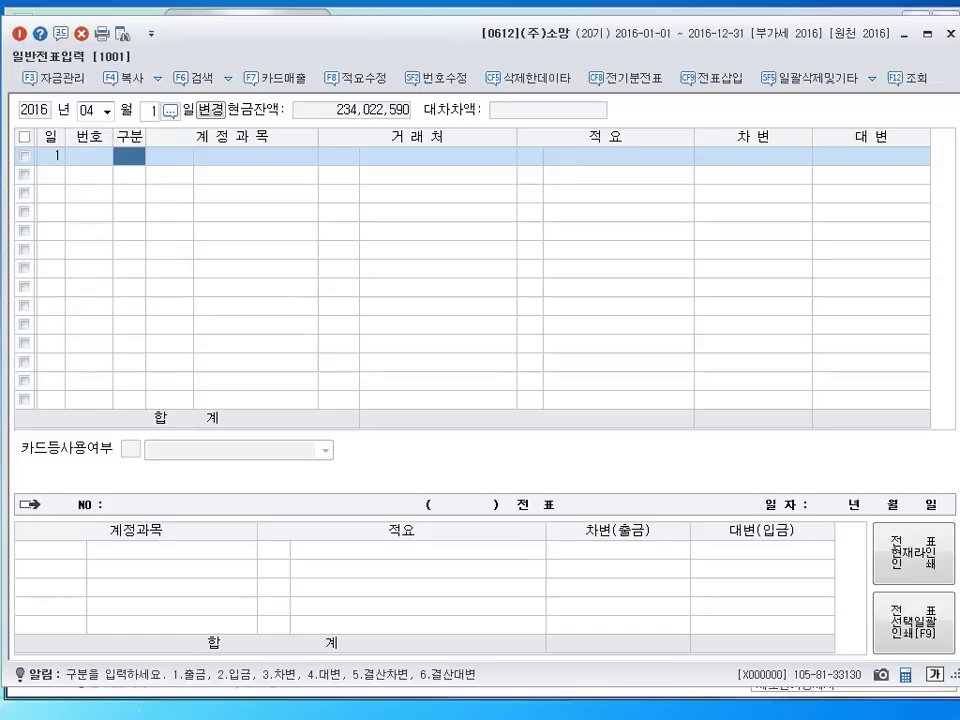
- Enter a debit line for account 0520 수선비 with an amount of 700,000
type("3")
key("Return")
type("520")
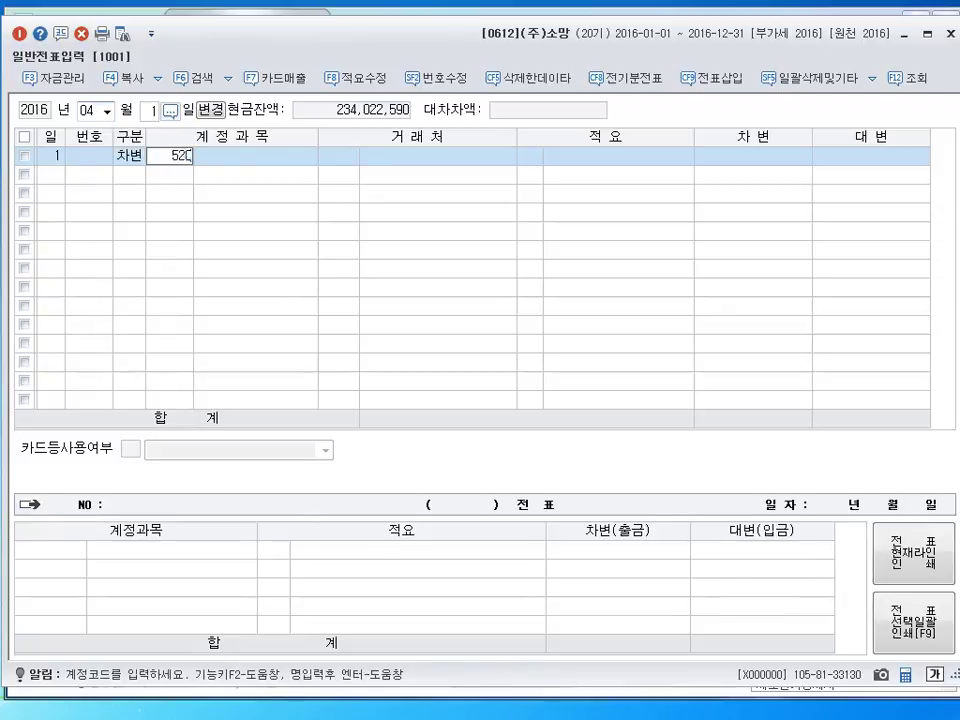
key("Return")
key("Return")
key("Return")
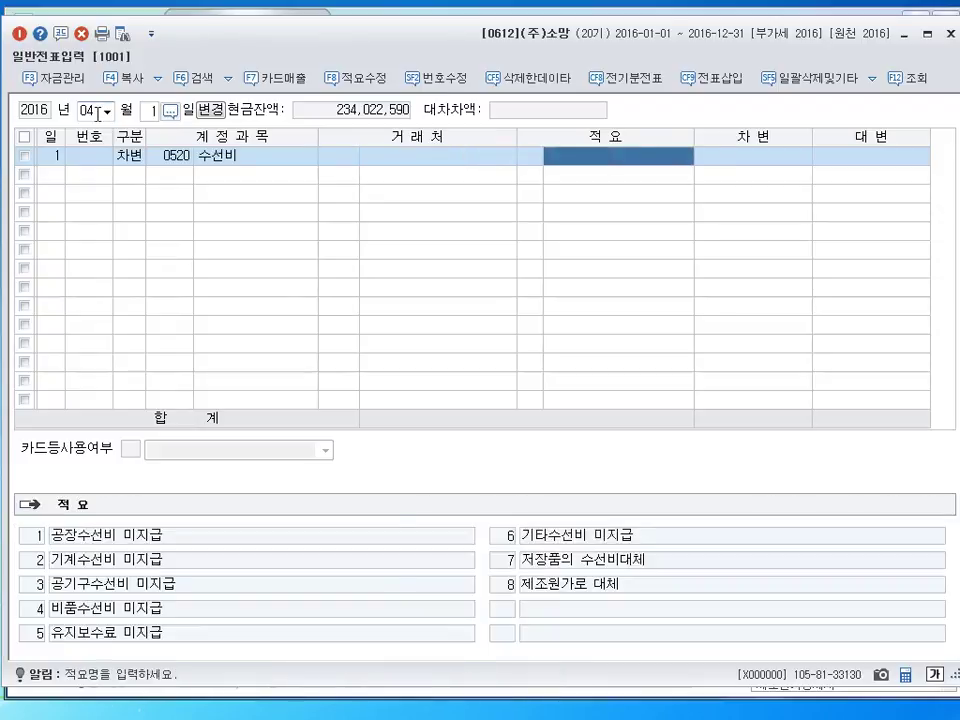
key("Return")
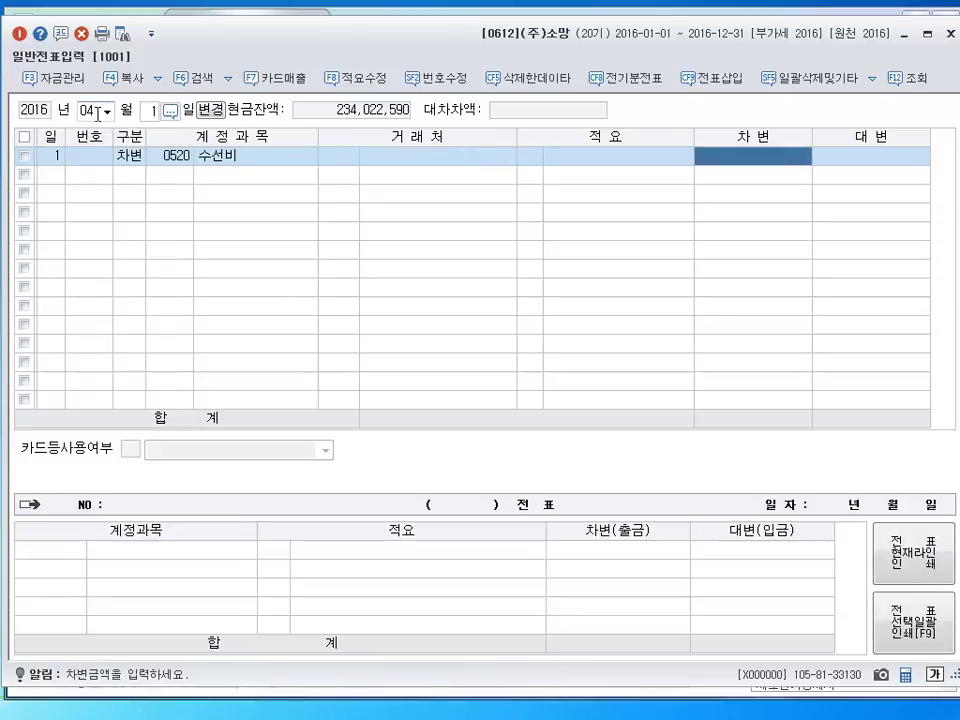
type("700000")
key("Return")
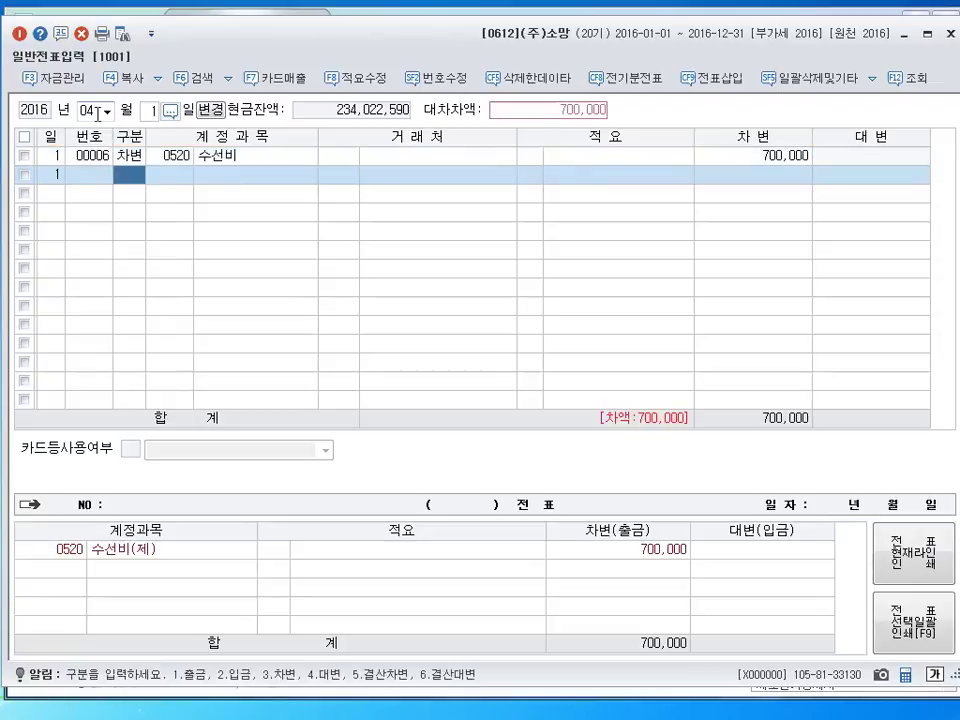
- Balance the 1 April voucher with a 700,000 credit to account 0153 원재료, using summary 8 타계정으로 대체액
type("4")
key("Return")
type("153")
key("Return")
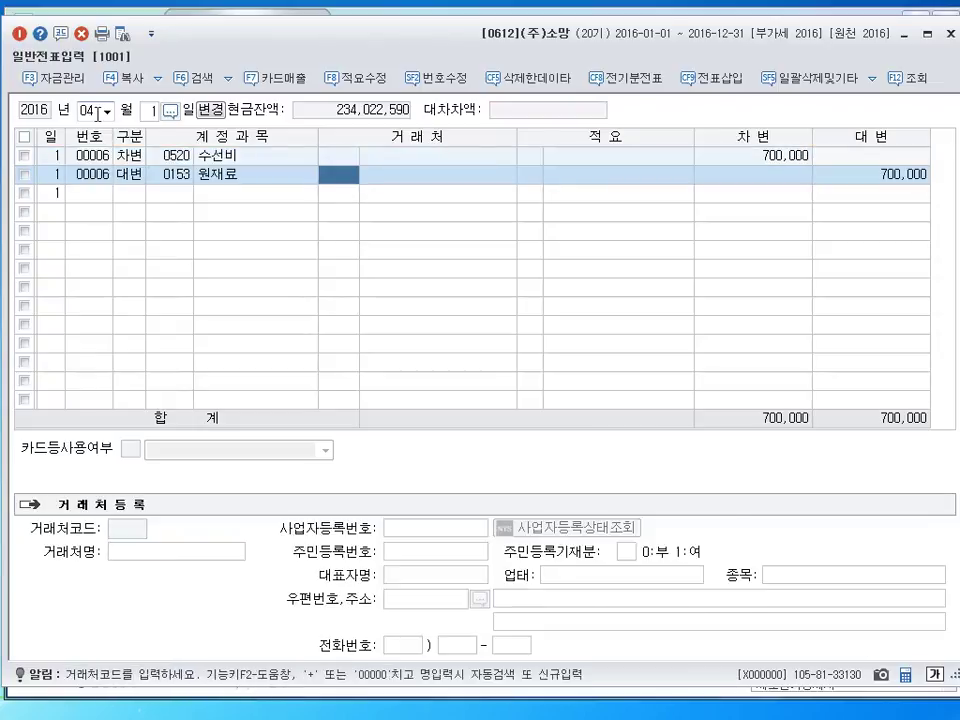
key("Return")
type("8")
key("Return")
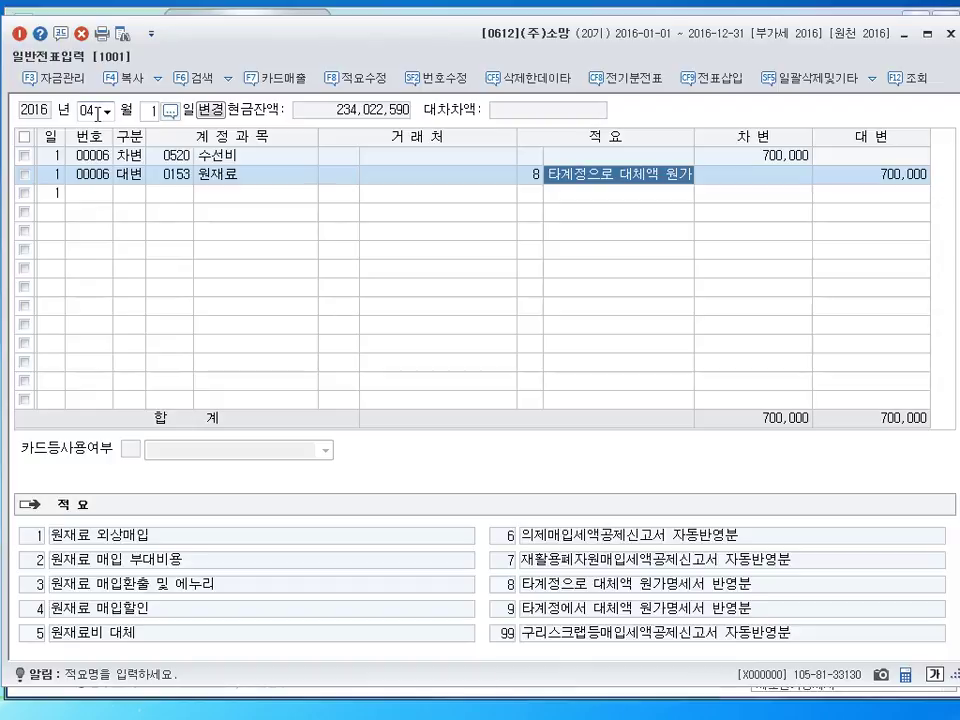
left_click(133, 196)
- Change the voucher entry date to 9 May 2016
left_click(100, 110)
type("05")
key("Return")
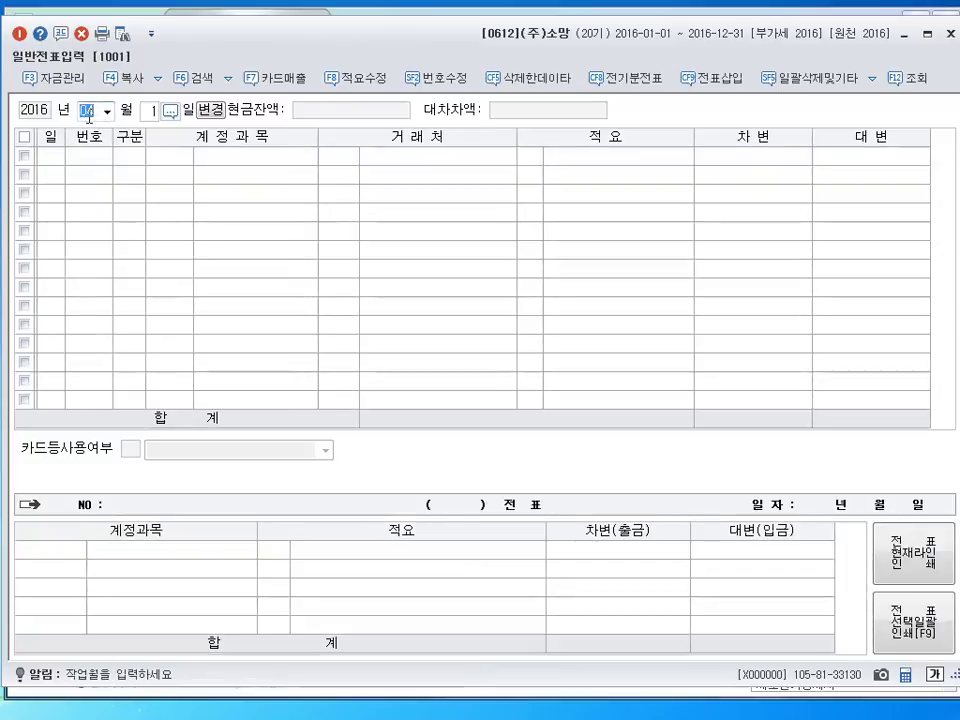
key("Return")
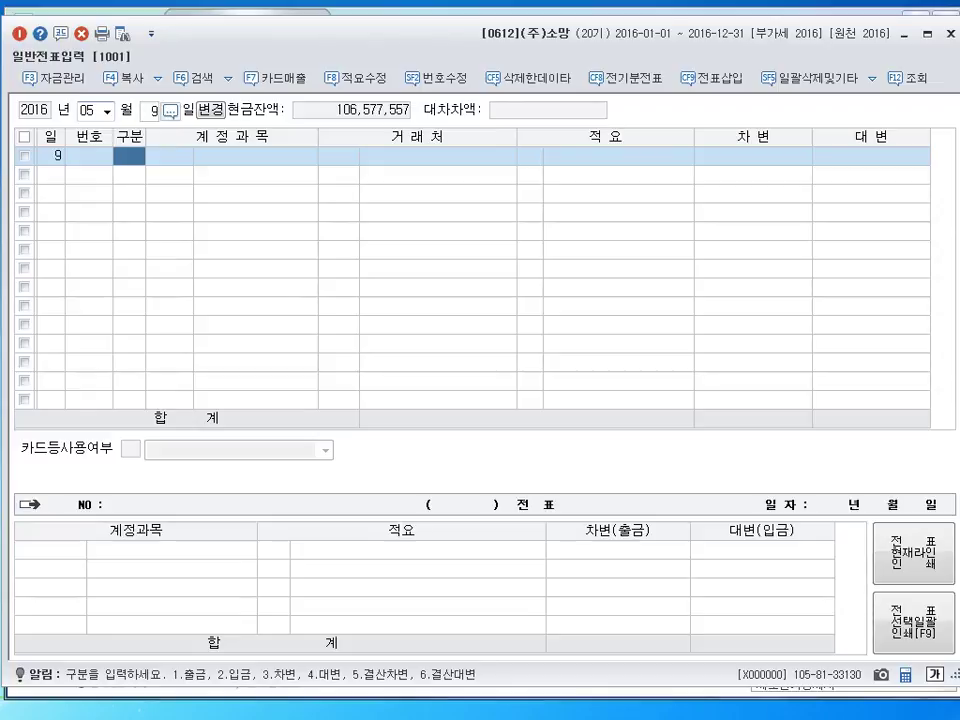
- Enter a debit line for account 0103 보통예금 with an amount of 5,000,000
type("3")
key("Return")
type("103")
key("Return")
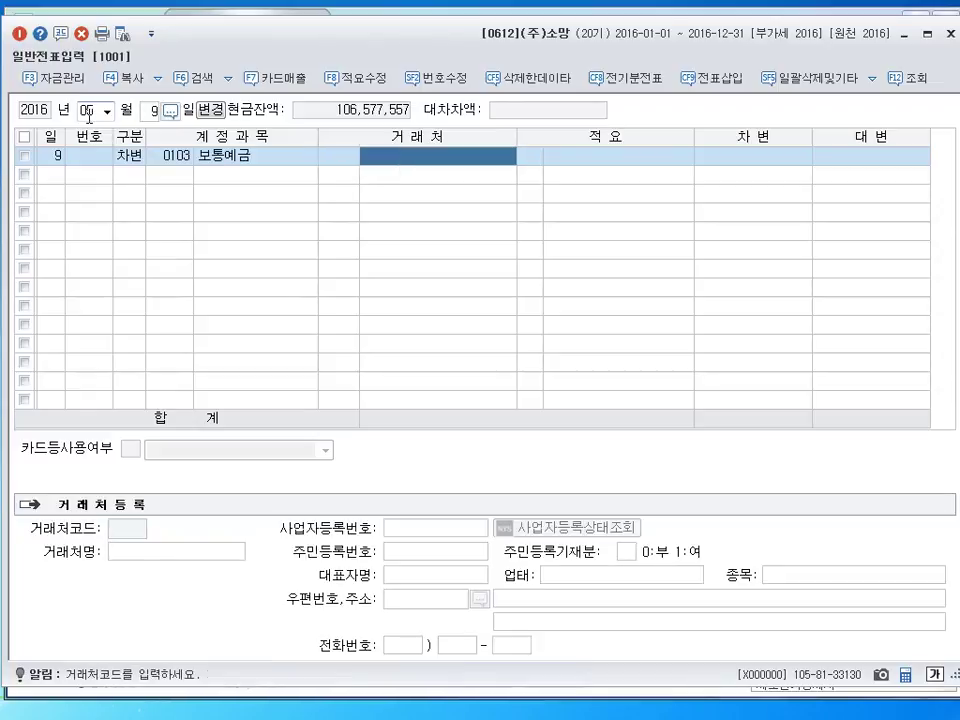
key("Return")
key("Return")
type("5000000")
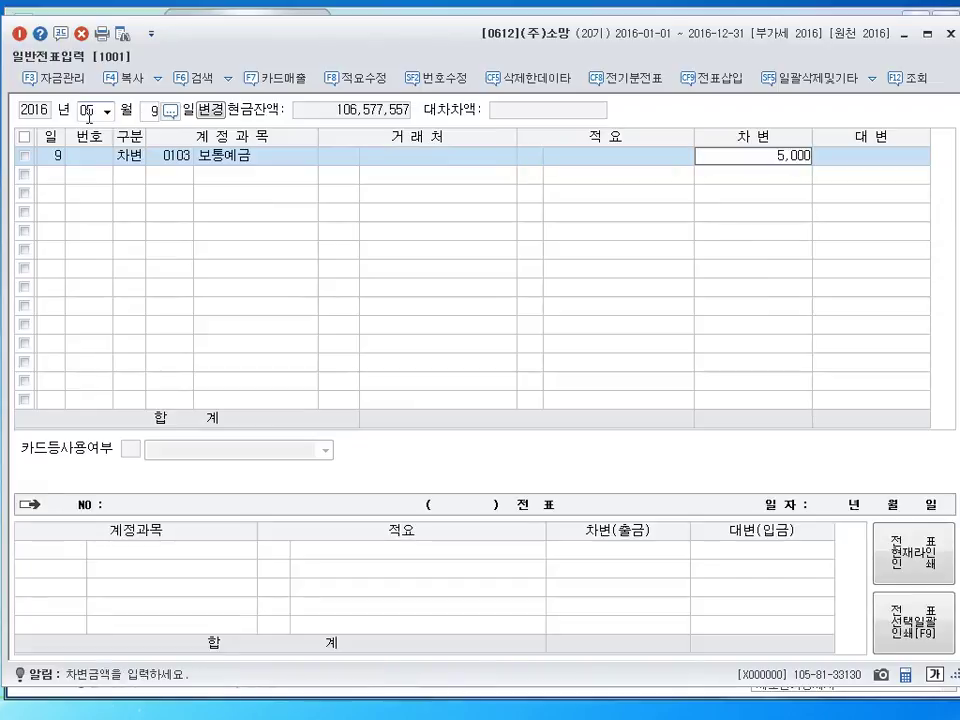
key("Return")
- Add a credit line for account 0107 단기매매증권 and set its amount to 3,200,000
type("4")
key("Return")
type("107")
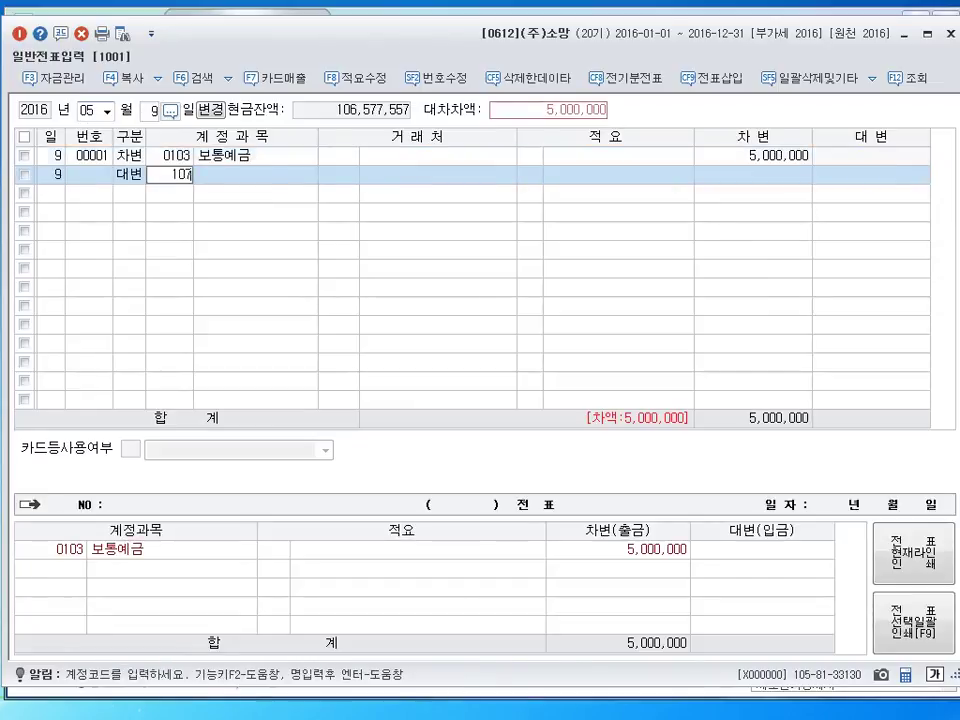
key("Return")
key("Return")
key("Return")
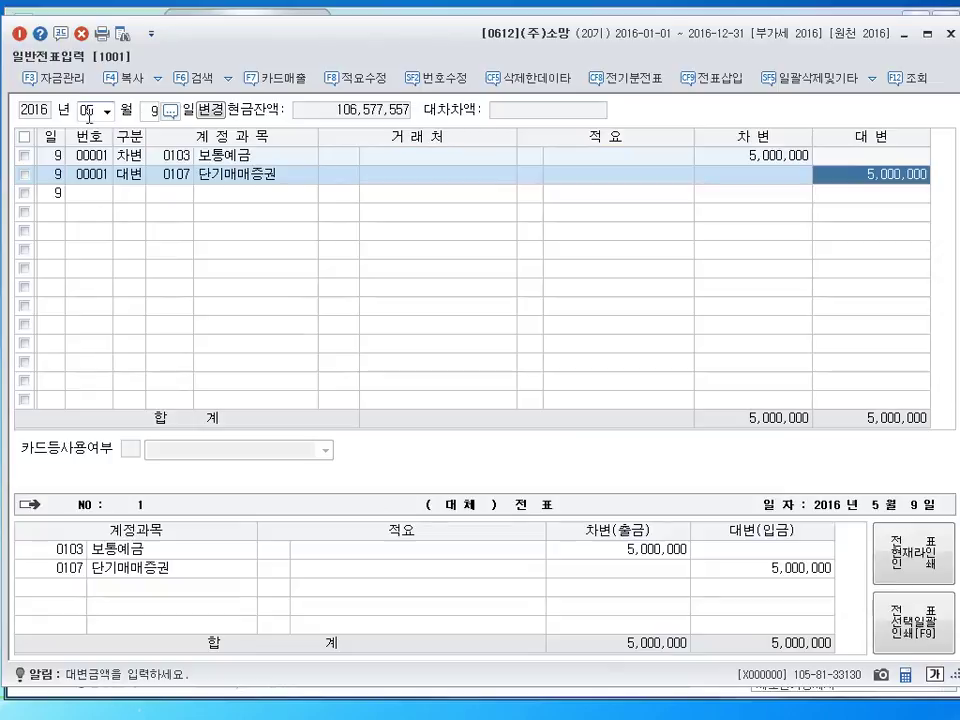
type("3,200,000")
key("Return")
- Balance the 9 May voucher with a 1,800,000 credit line to account 0906 단기매매증권처분이익
type("4")
key("Return")
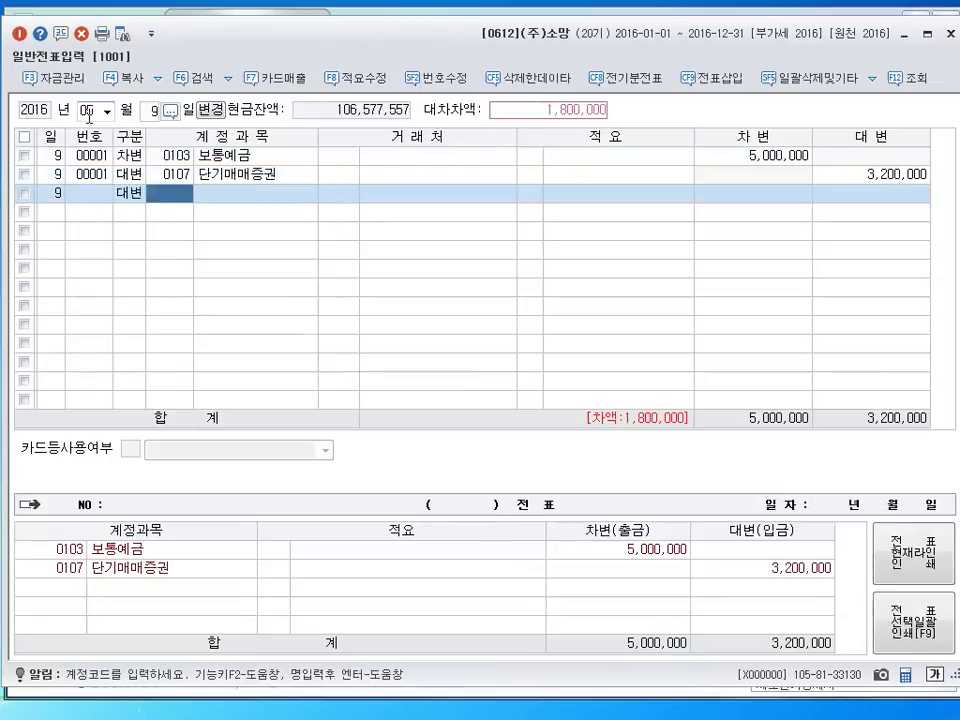
type("90")
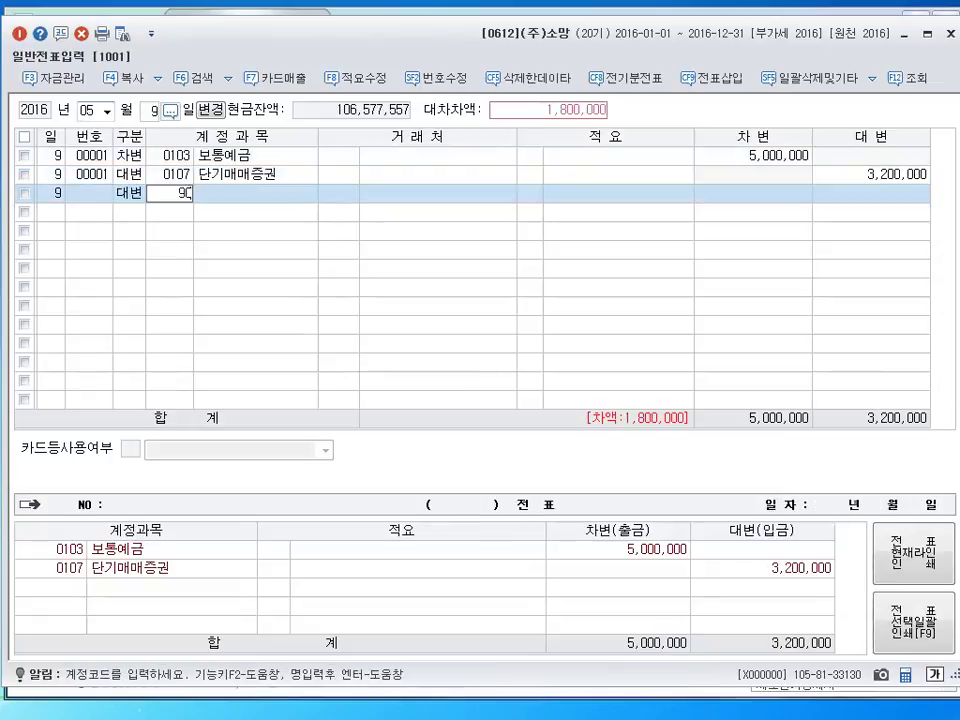
type("6")
key("Return")
key("Return")
key("Return")
key("Return")
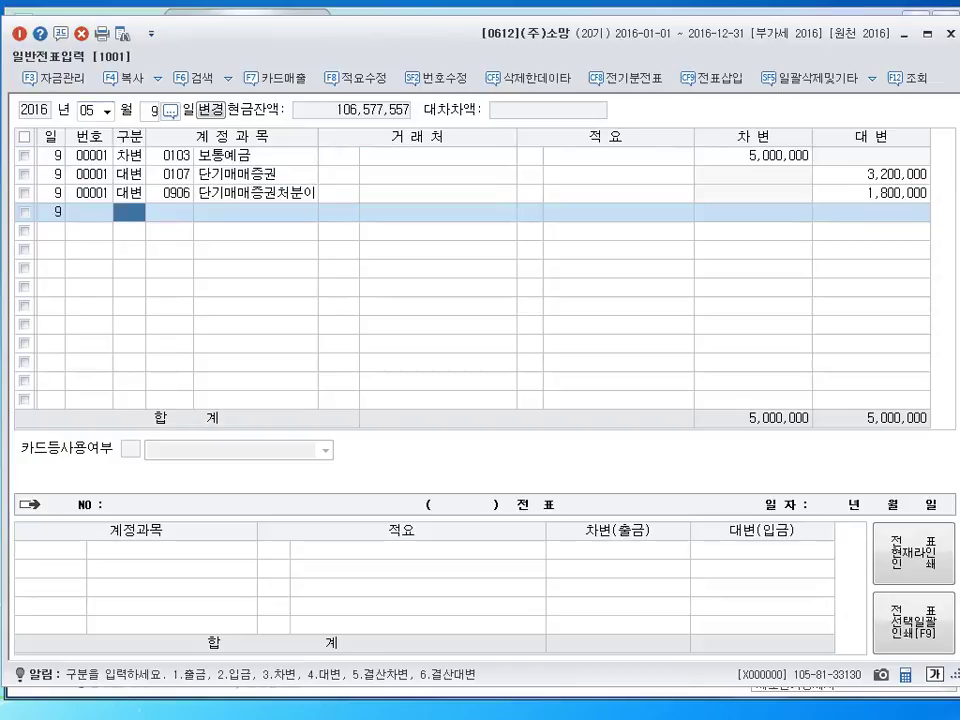
- Close the general voucher entry and open 매입매출전표입력 for 9 May 2016
left_click(950, 35)
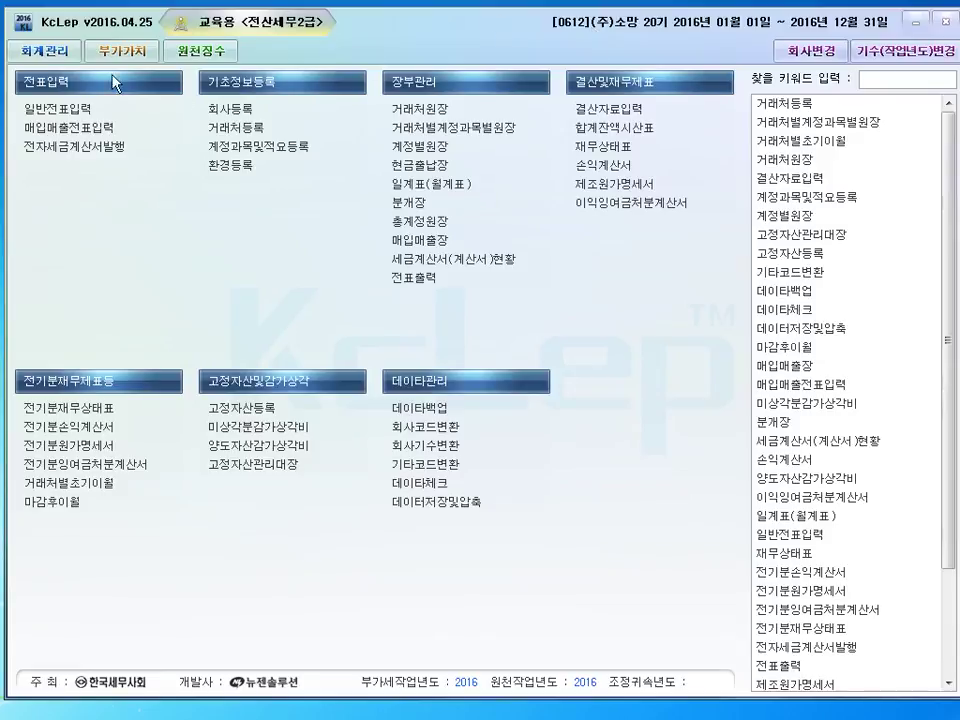
left_click(108, 135)
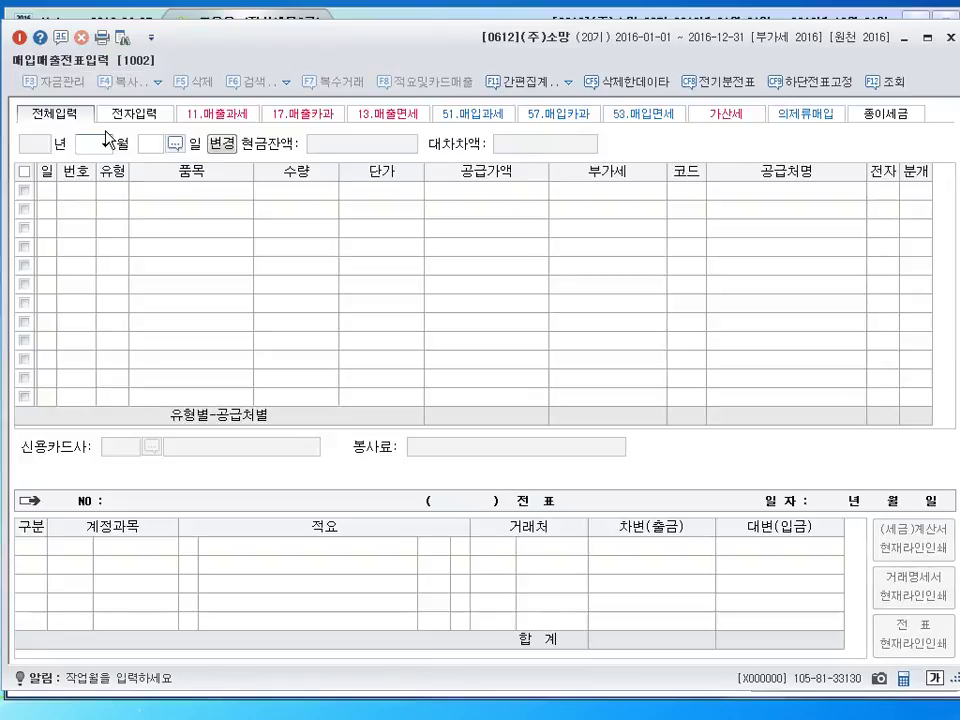
type("05")
key("Return")
type("9")
key("Return")
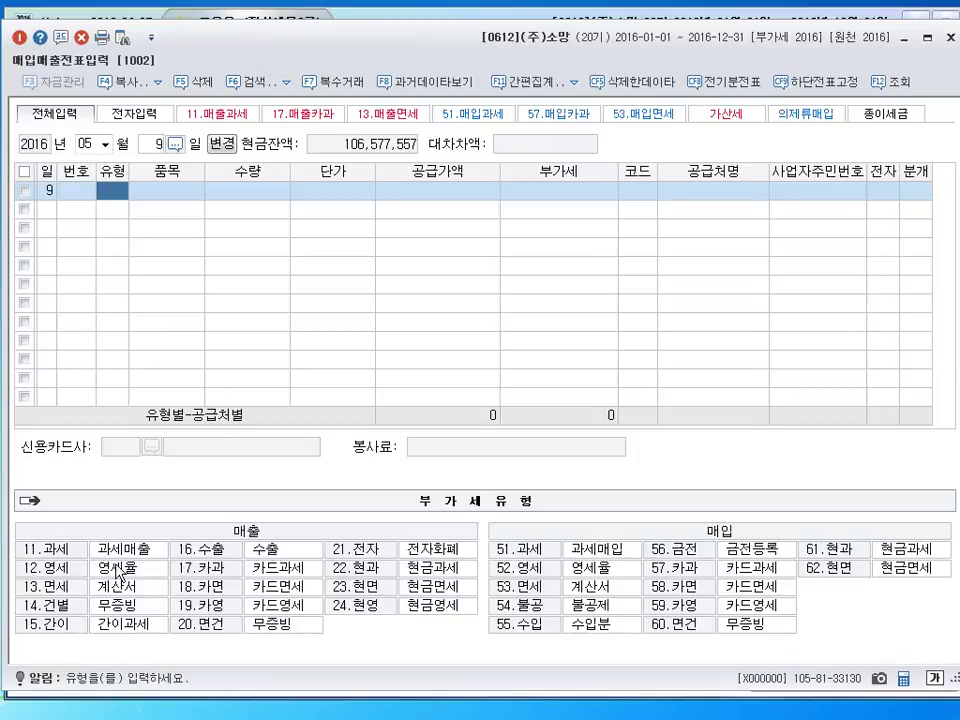
- Enter a type 11 과세 sale of item 제품 with a supply value of 5,000,000
type("11")
key("Return")
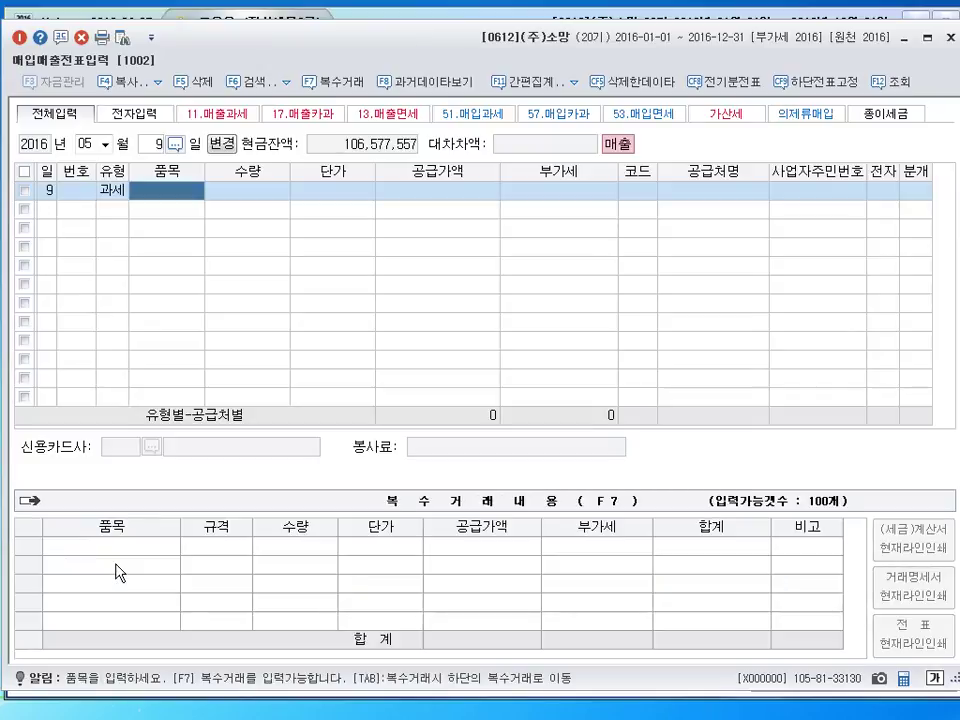
type("제품")
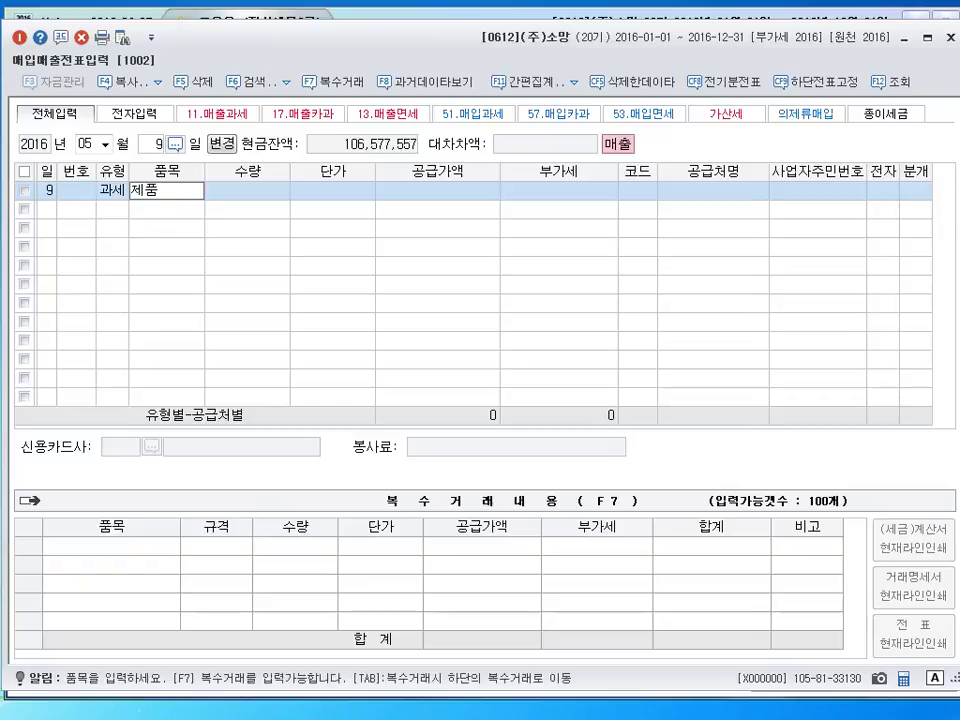
key("Return")
key("Return")
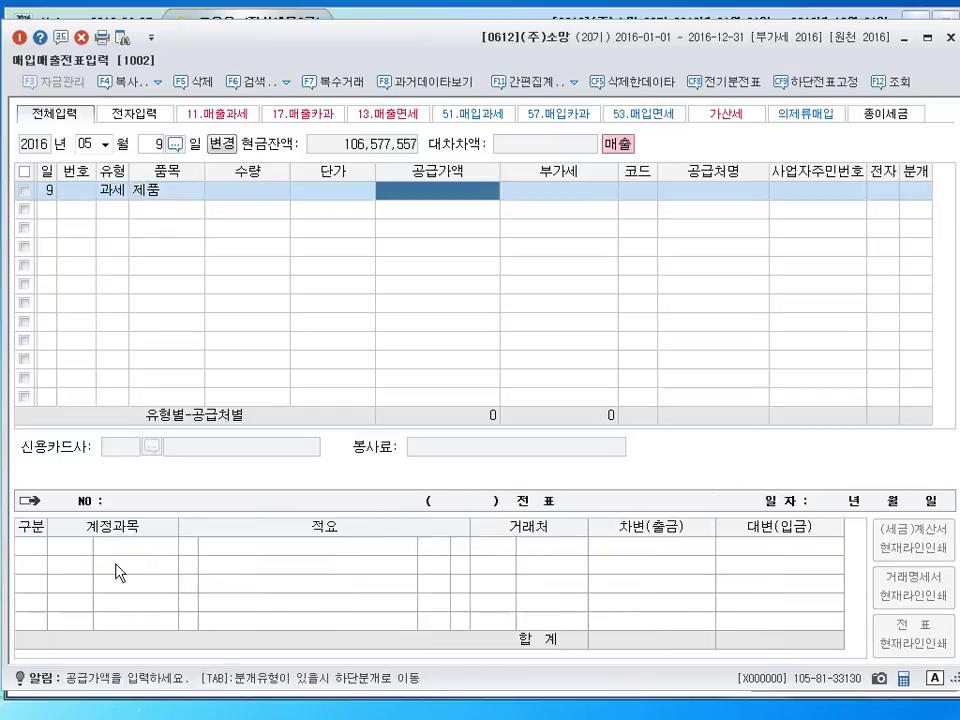
type("5000000")
key("Return")
key("Return")
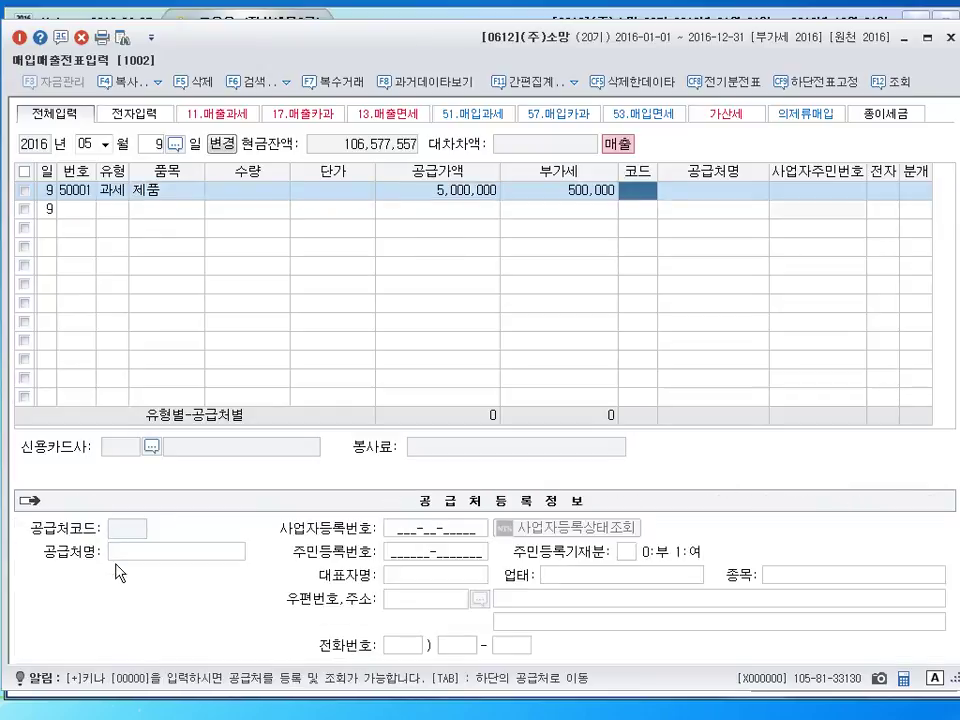
- Assign customer 한국상사 to the sale and mark it as an electronic tax invoice (여)
type("하ㄴ")
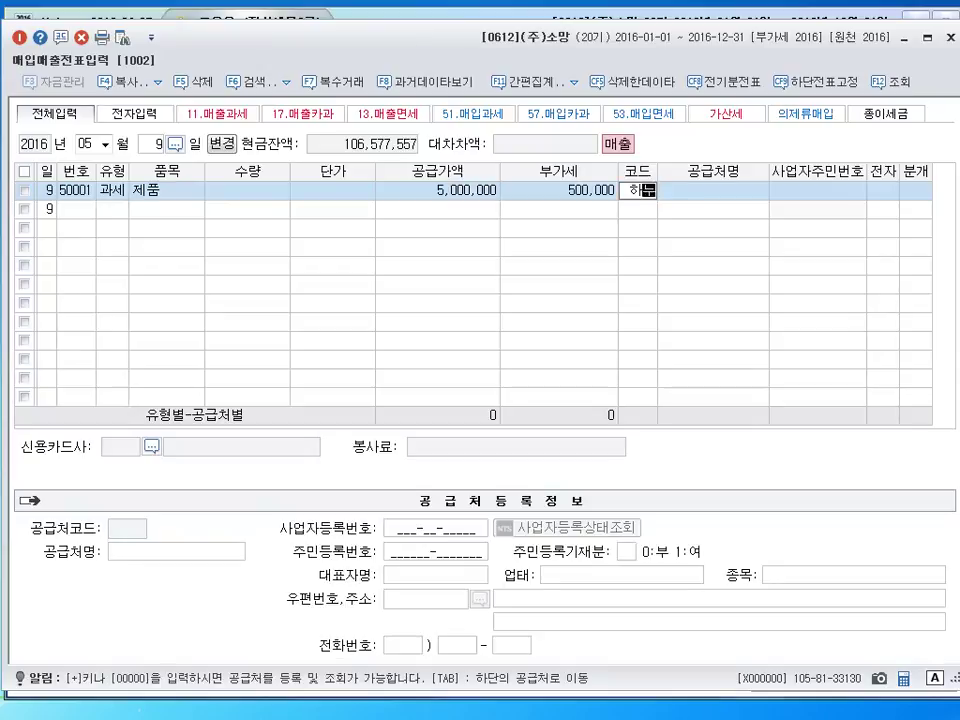
type("국")
key("Return")
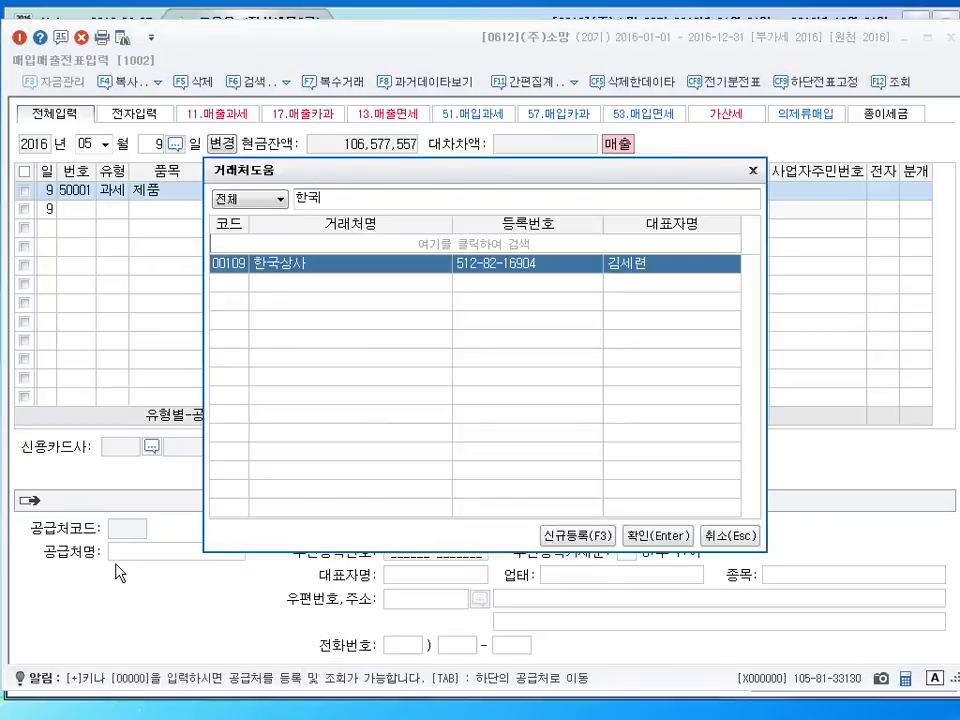
key("Return")
type("1")
key("Return")
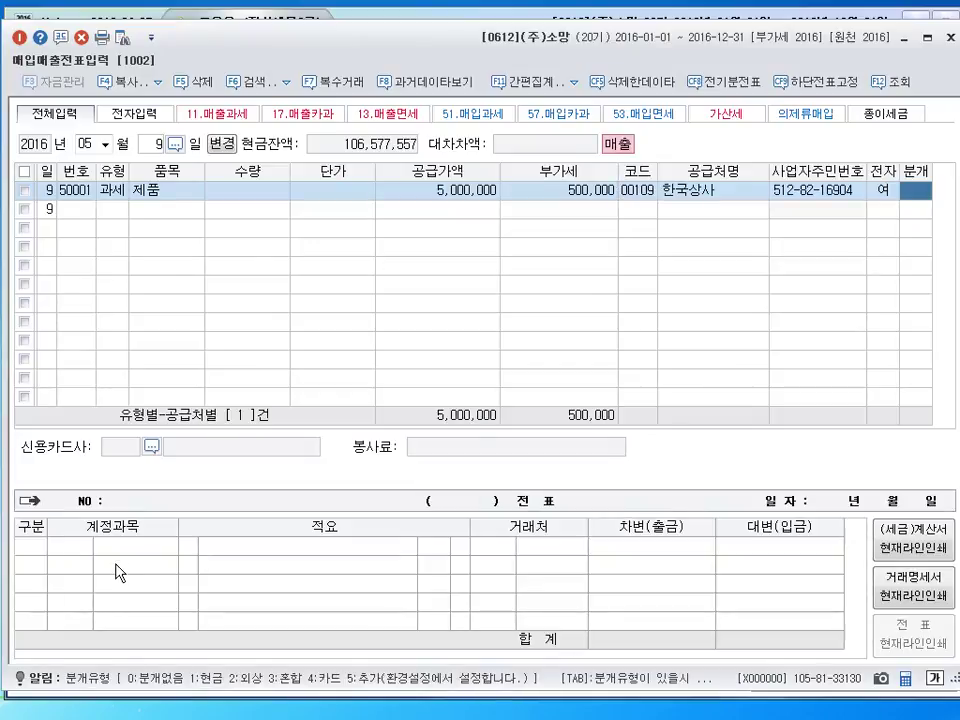
- Set the sale's journal type to 혼합 and add a 5,500,000 debit line to account 0251 외상매입금
type("3")
key("Return")
key("Return")
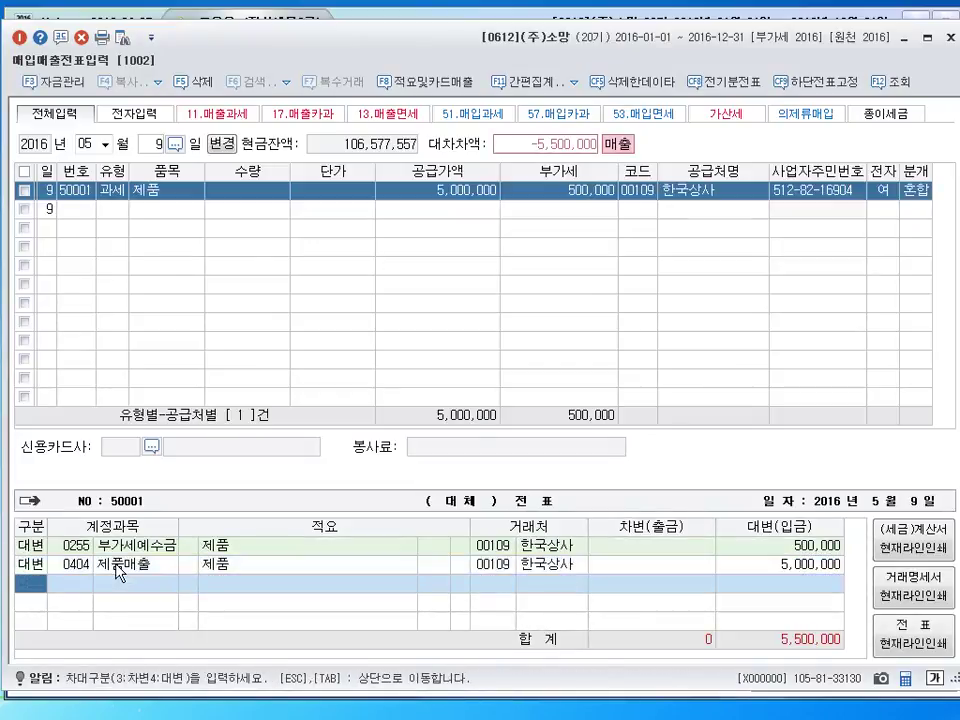
type("3")
key("Return")
type("251")
key("Return")
key("Return")
key("Return")
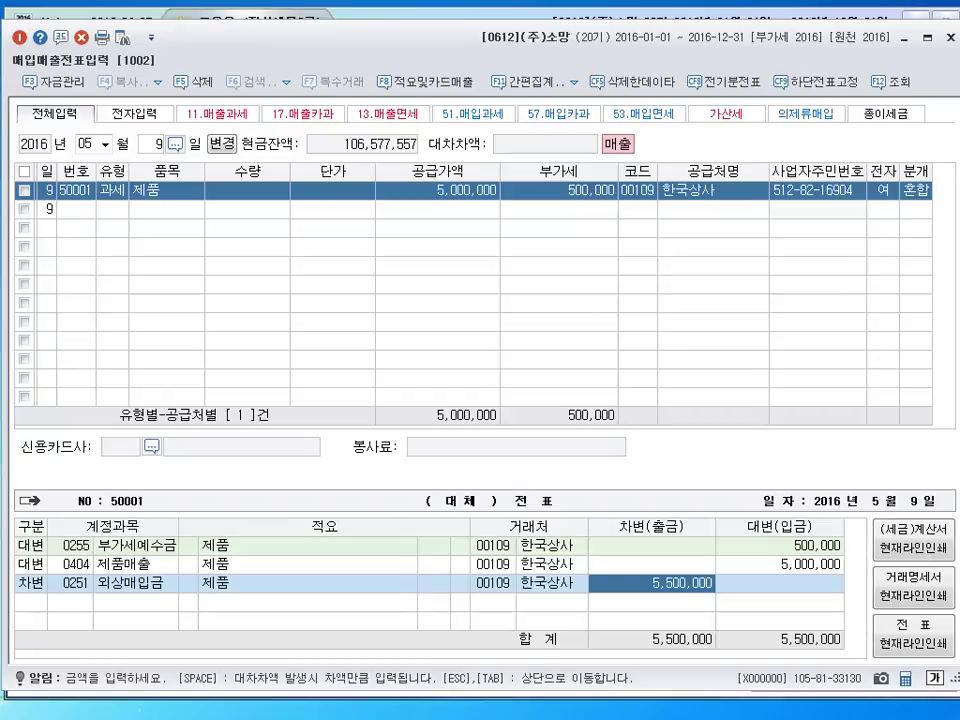
- Change the business partner on the 외상매입금 debit line to 백두상사
key("Left")
key("Left")
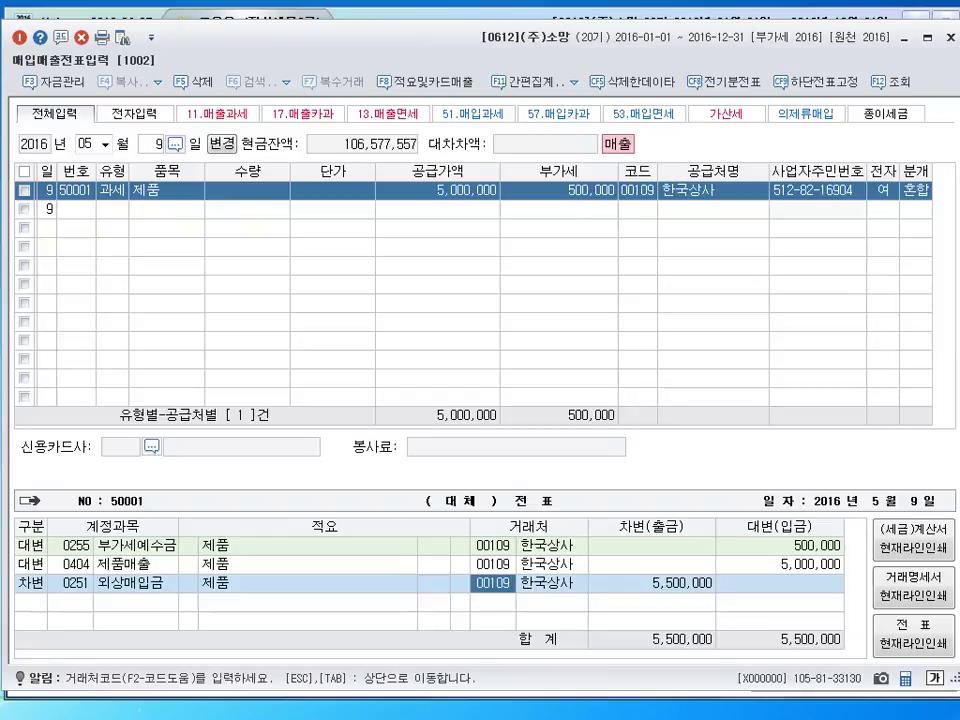
key("BackSpace")
key("Hangul")
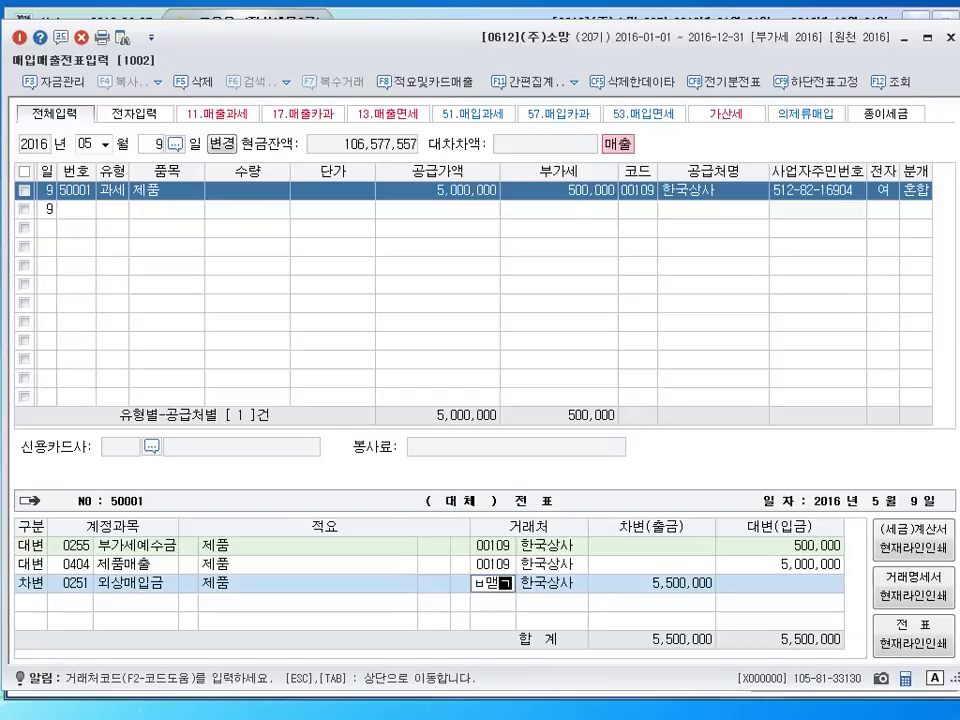
type("배ㄱ두")
key("Return")
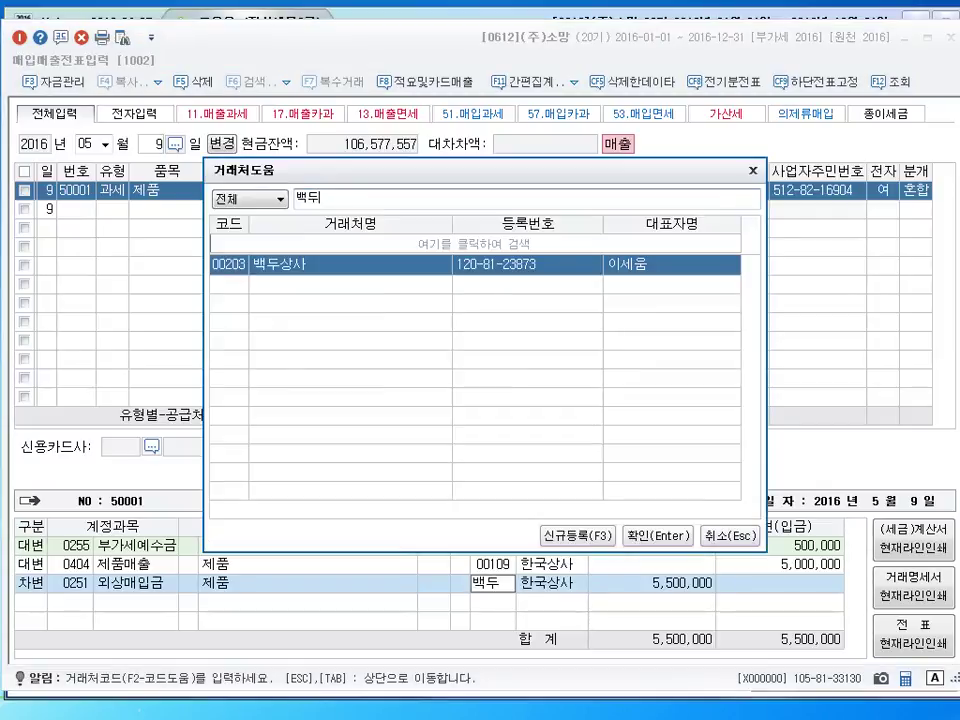
key("Return")
key("Return")
key("Return")
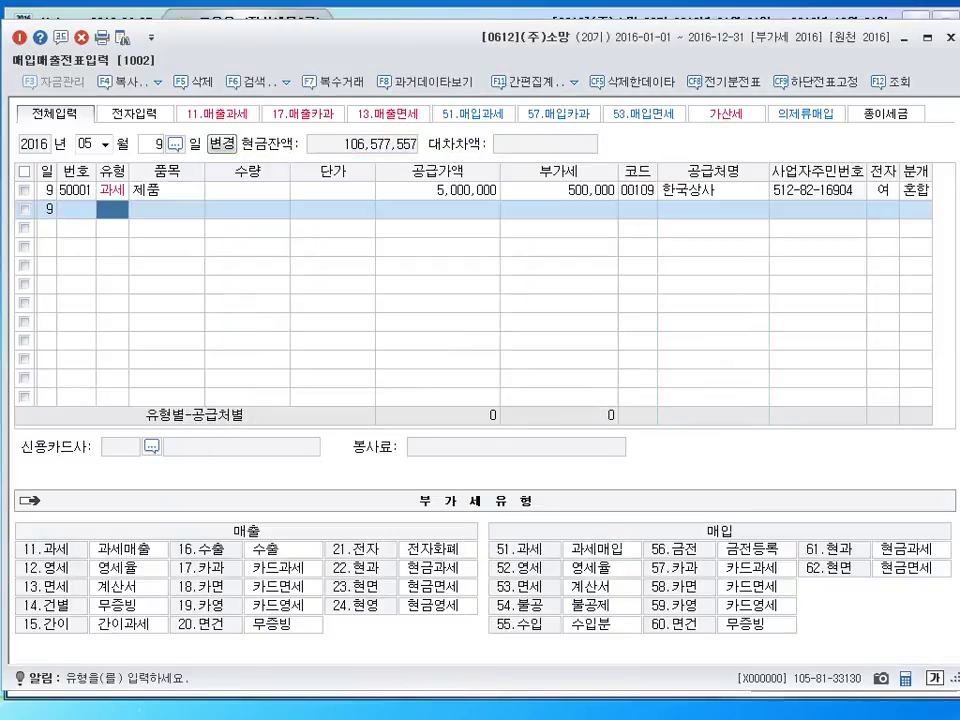
- Reopen the sale's journal lines and set the 외상매입금 debit amount to 2,000,000
left_click(920, 200)
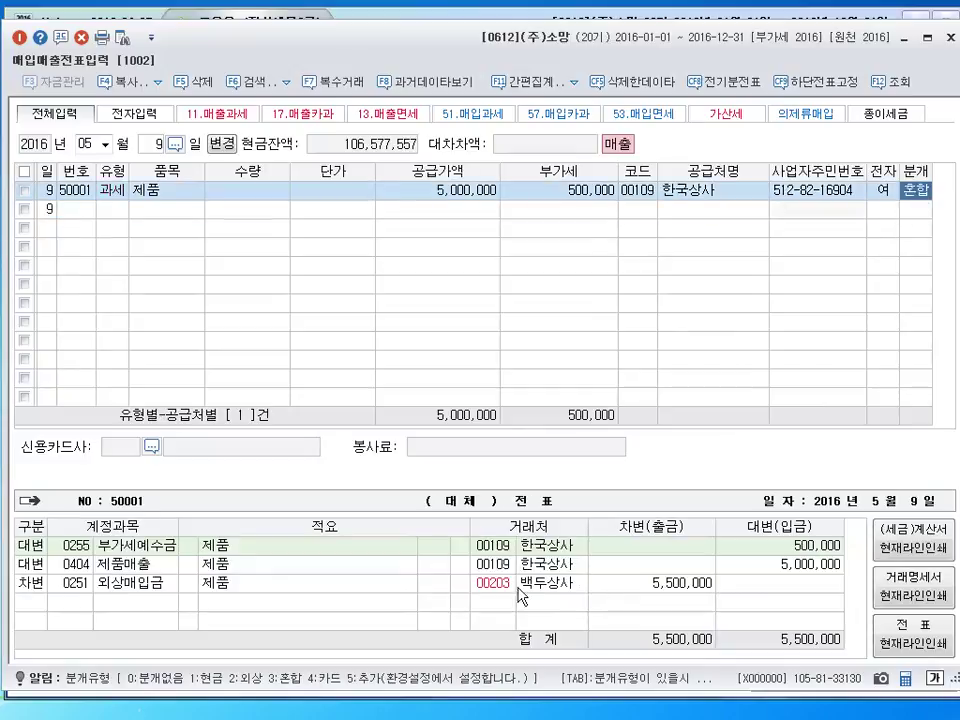
left_click(633, 586)
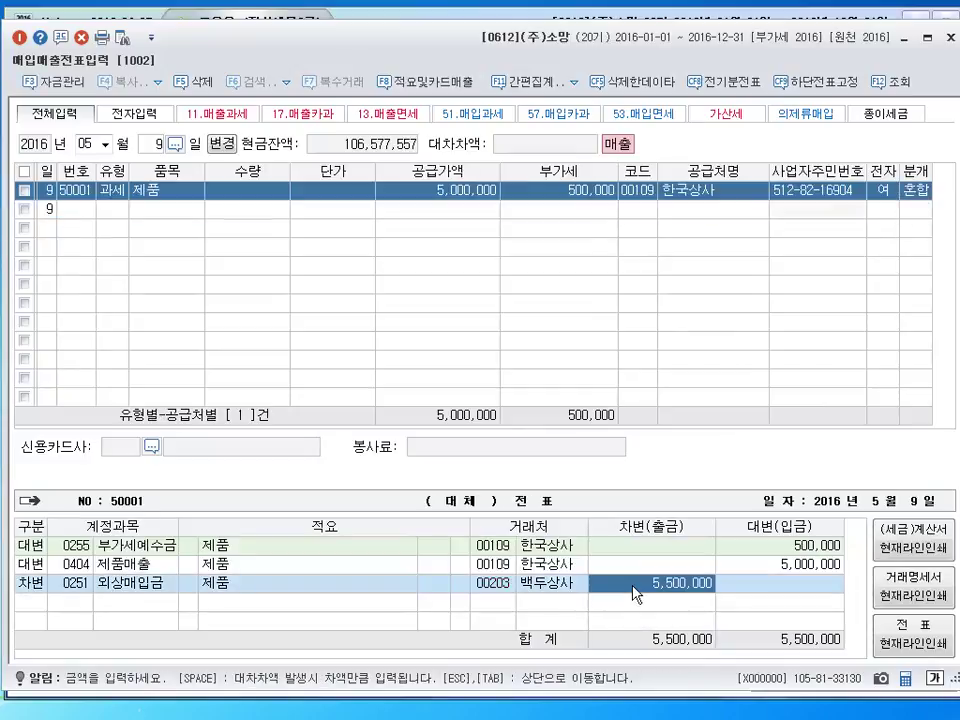
type("2000000")
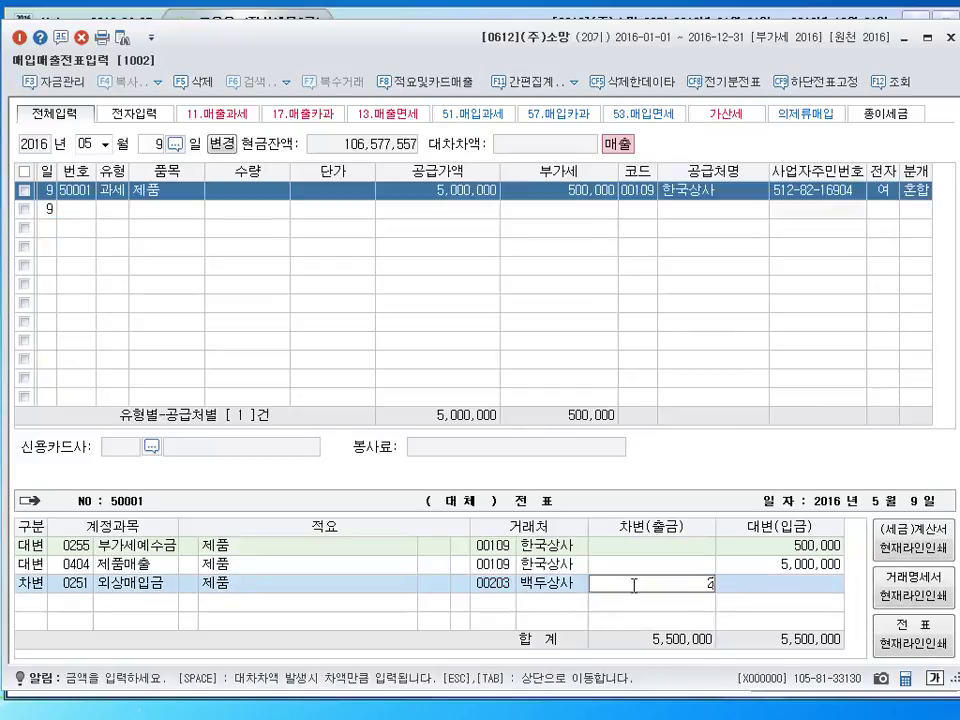
key("Return")
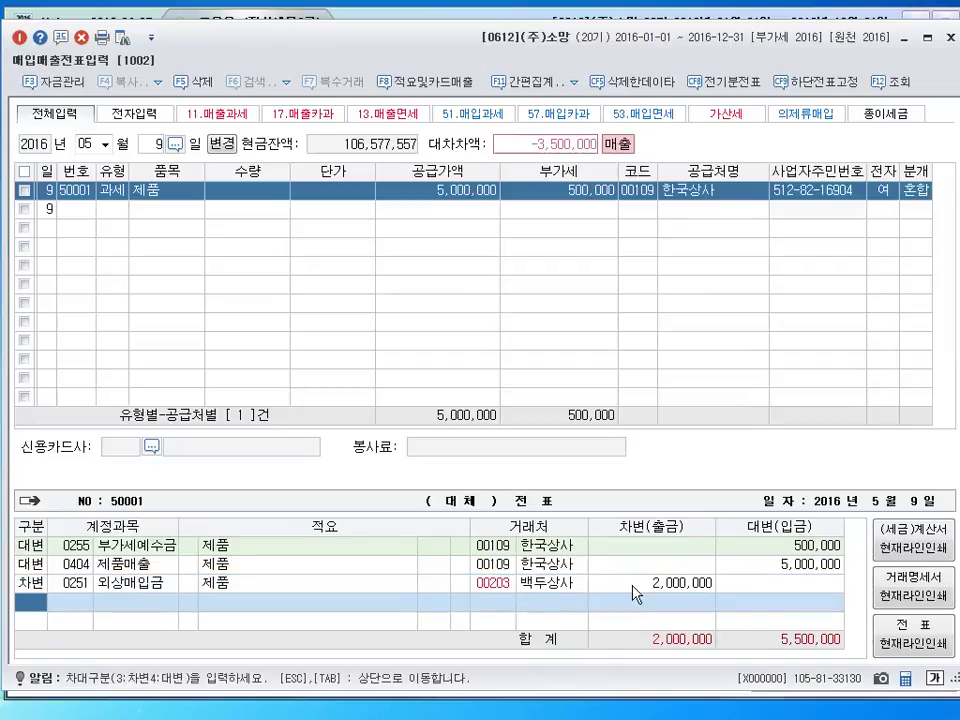
- Balance the sale's journal with a debit line to account 0103 보통예금 for 3,500,000 and finish the voucher
key("3")
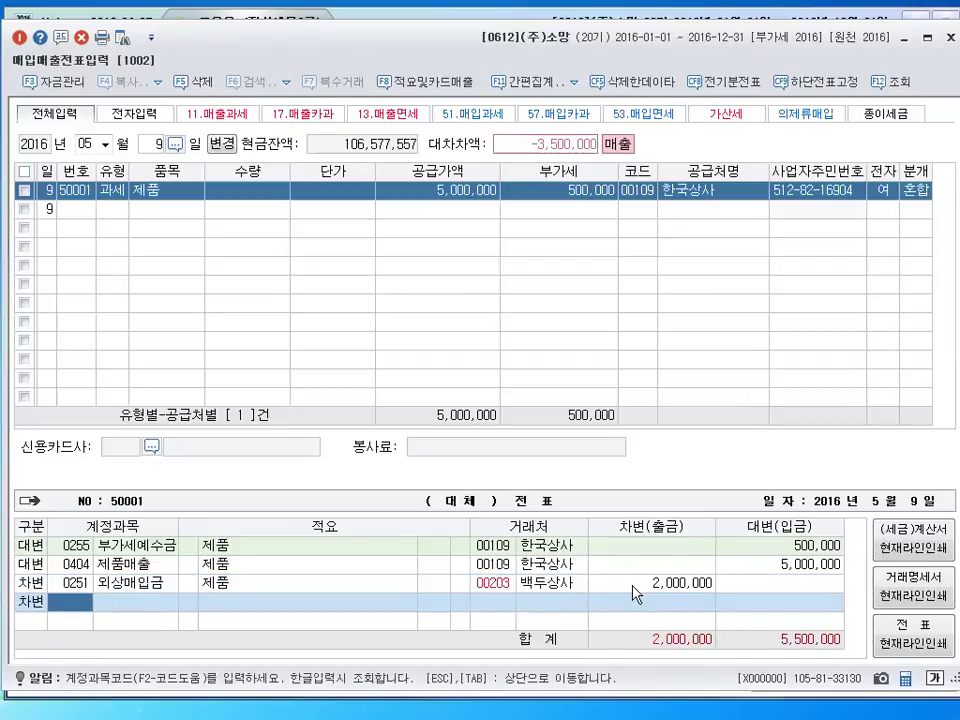
type("103")
key("Return")
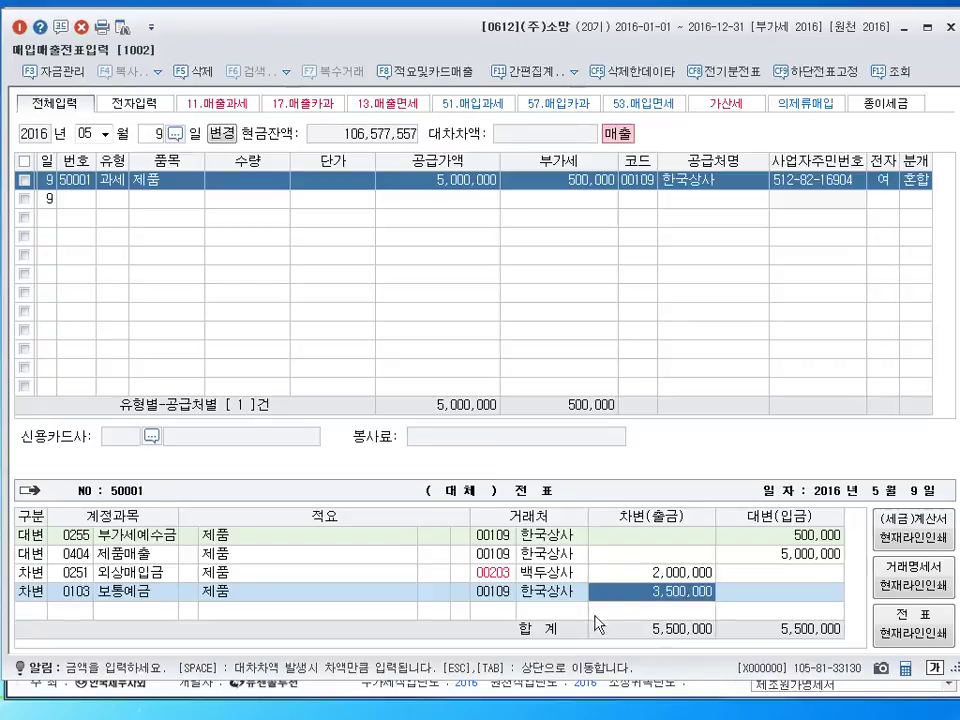
key("Return")
key("Return")
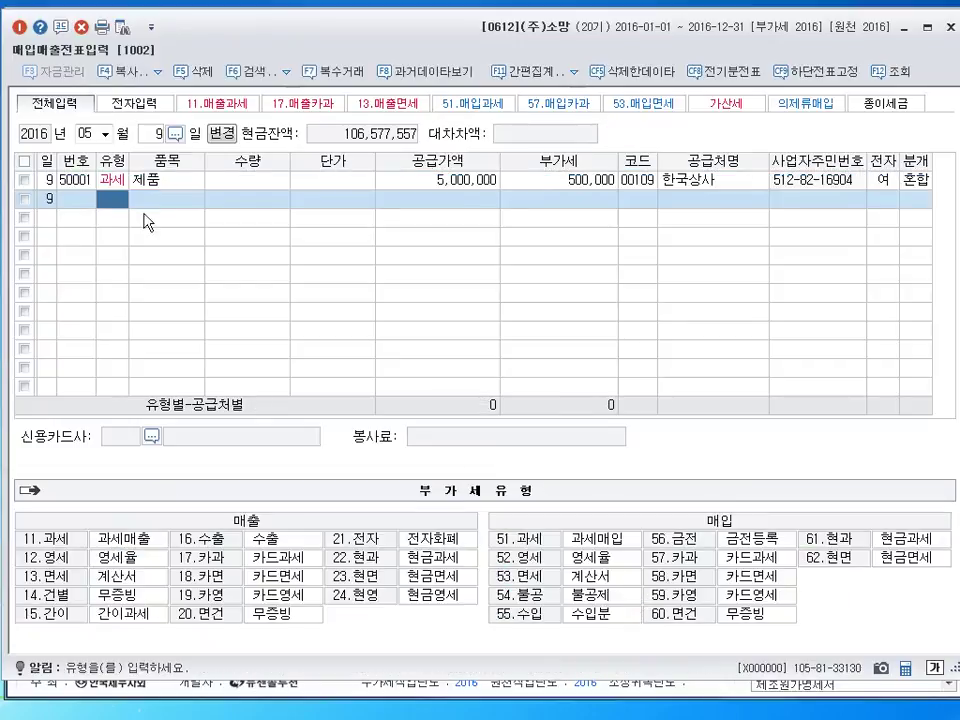
- Start a May 19 purchase voucher of type 53 면세 for item 서적 with a supply value of 800,000
left_click(151, 134)
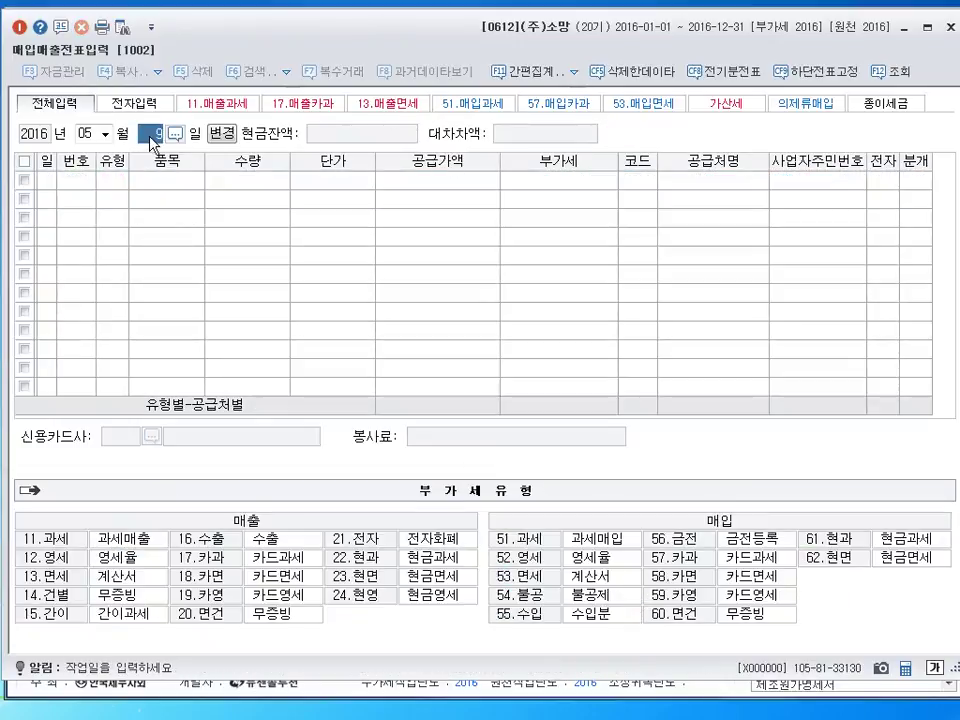
type("19")
key("Return")
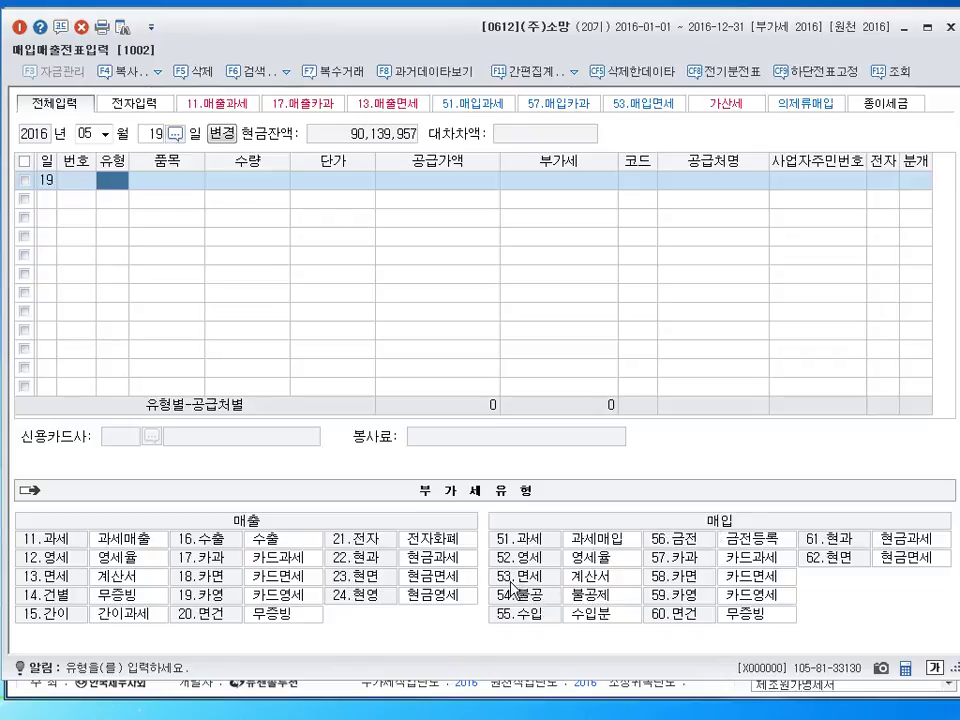
type("53")
key("Return")
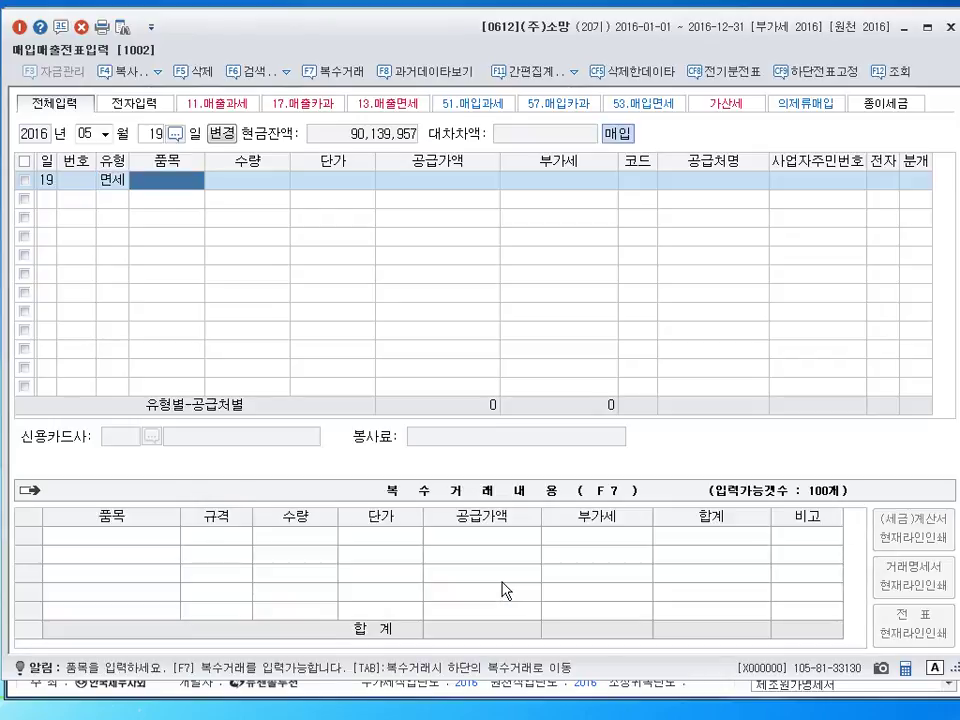
type("서적")
key("Return")
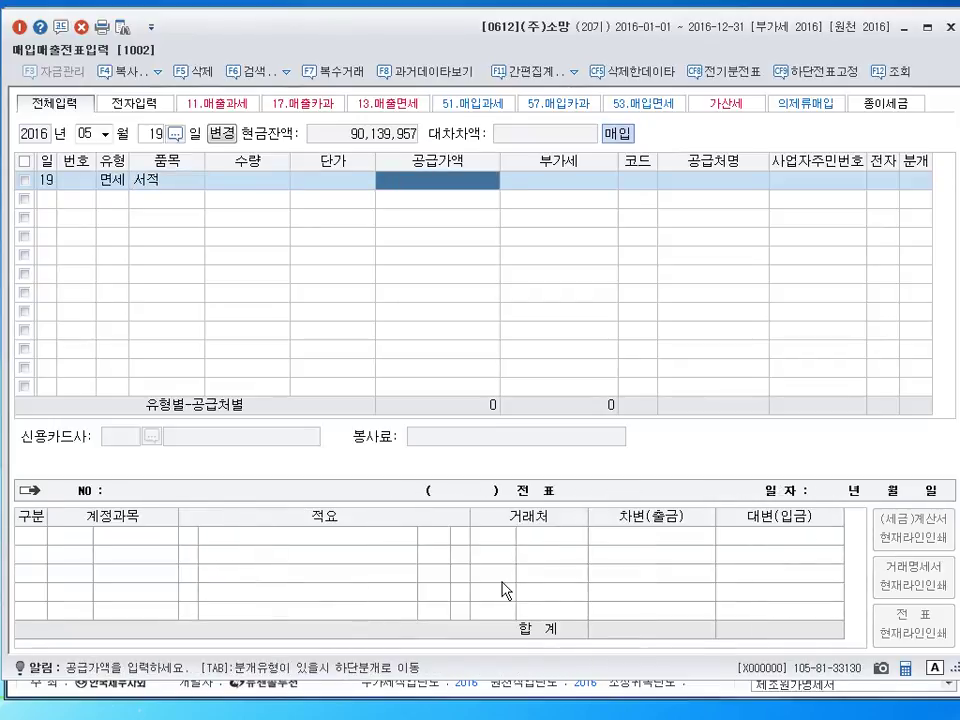
type("8000000")
key("Return")
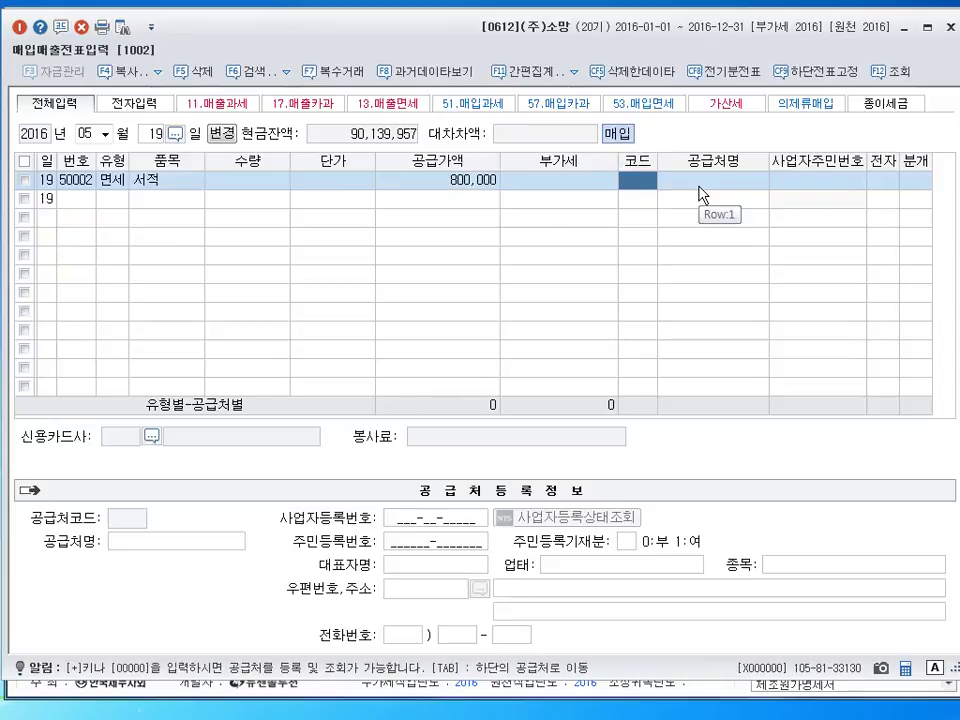
- Set the book purchase's supplier to (주)교보 and mark the invoice as electronic
type("교ㅂ")
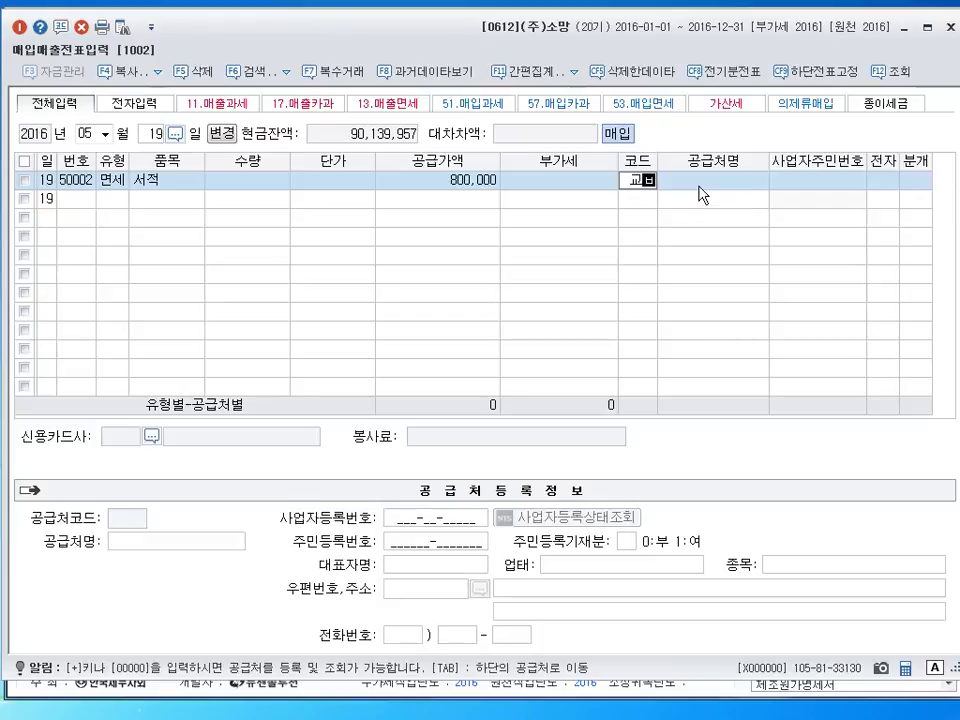
type("ㅗ")
key("Return")
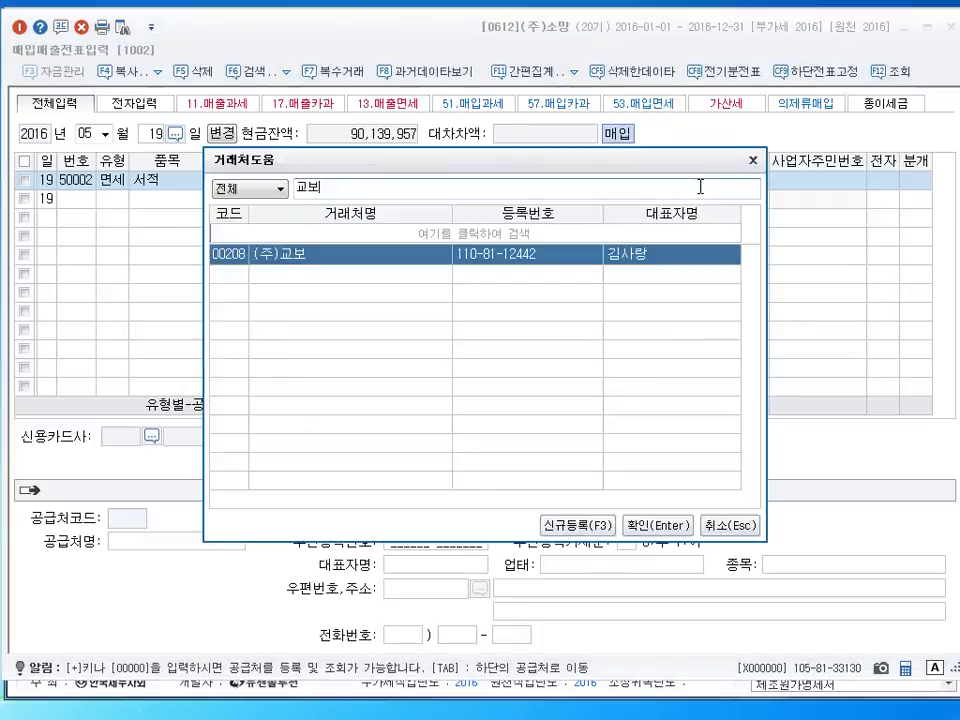
key("Return")
key("Return")
type("1")
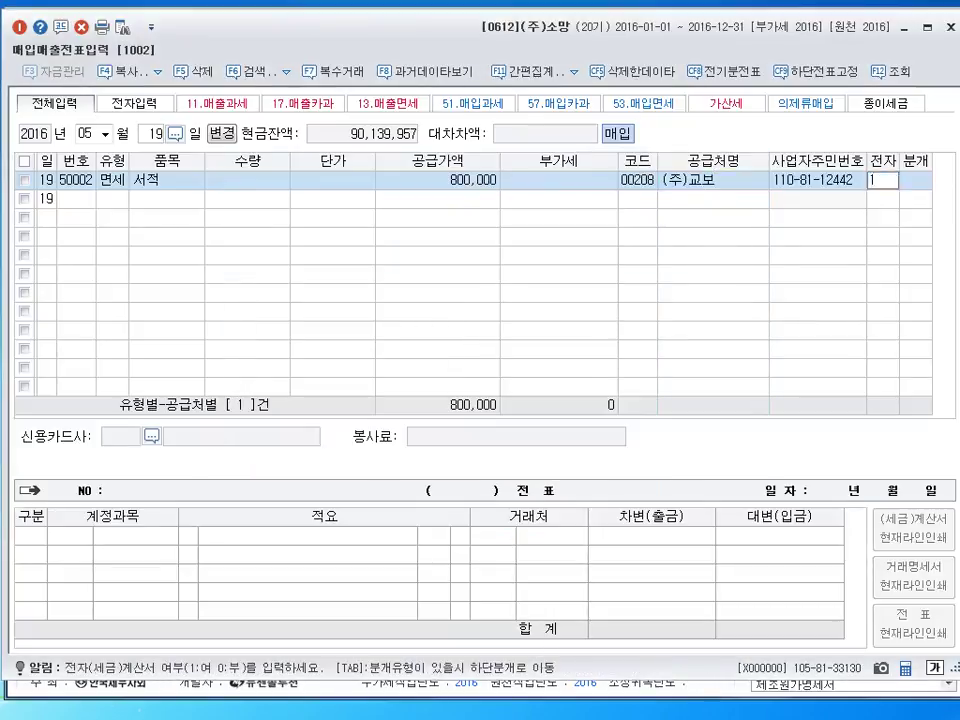
key("Return")
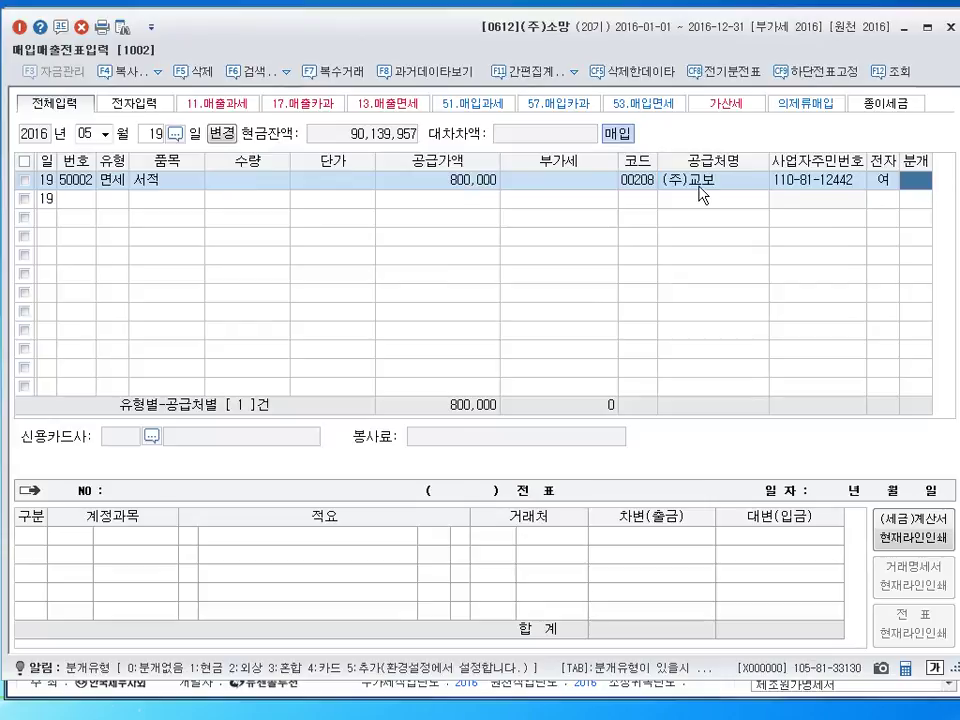
- Set the book purchase's journal type to 혼합 and change its debit account to 0826 도서인쇄비
type("3")
key("Return")
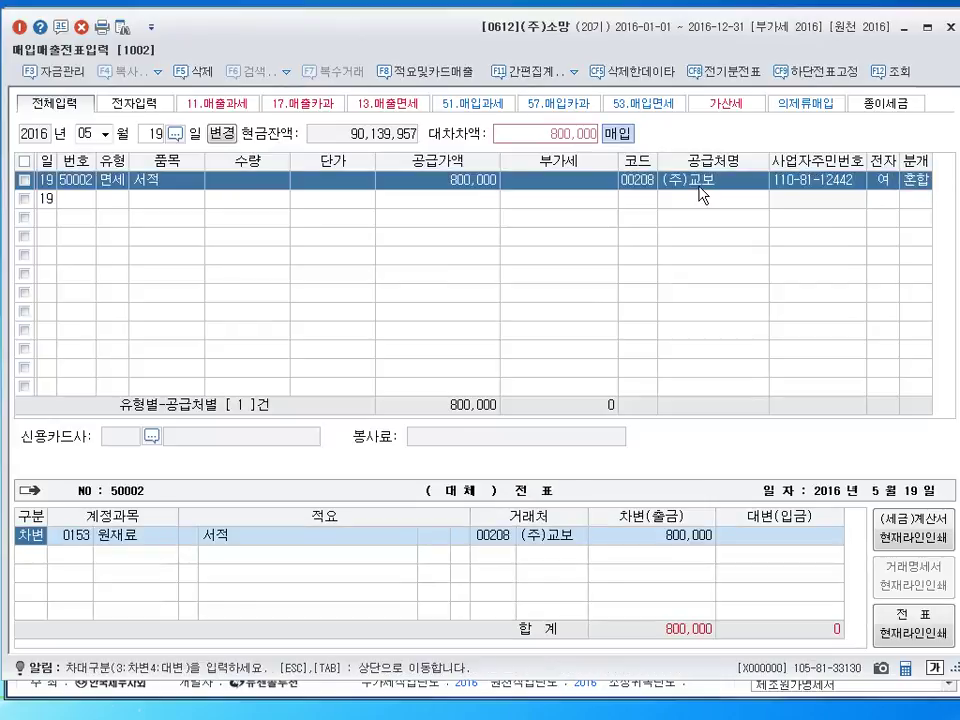
key("Return")
type("0826")
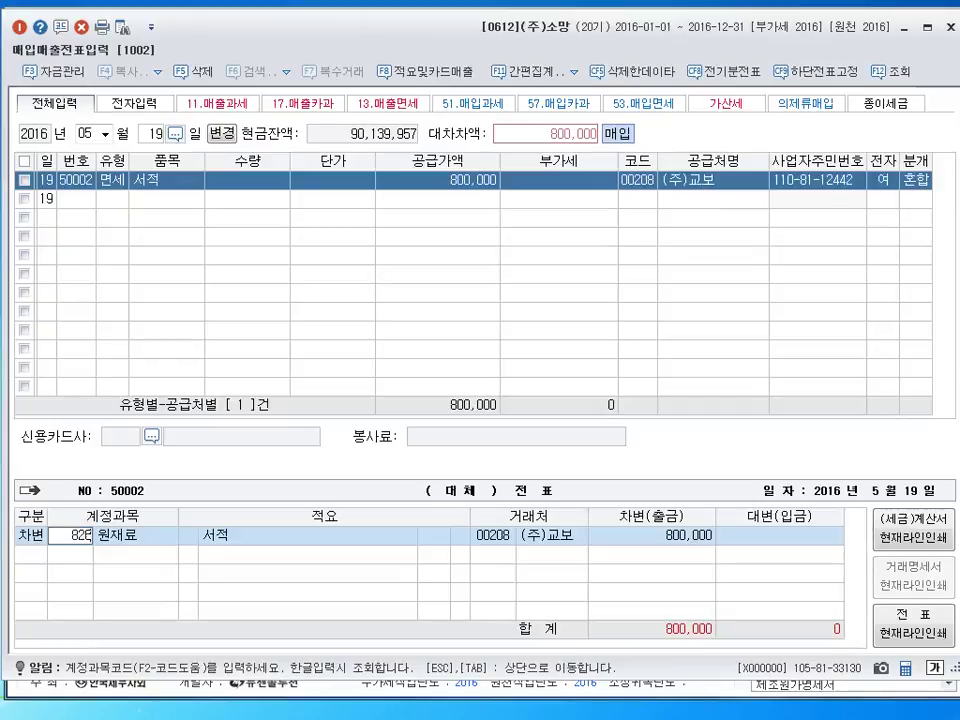
key("Return")
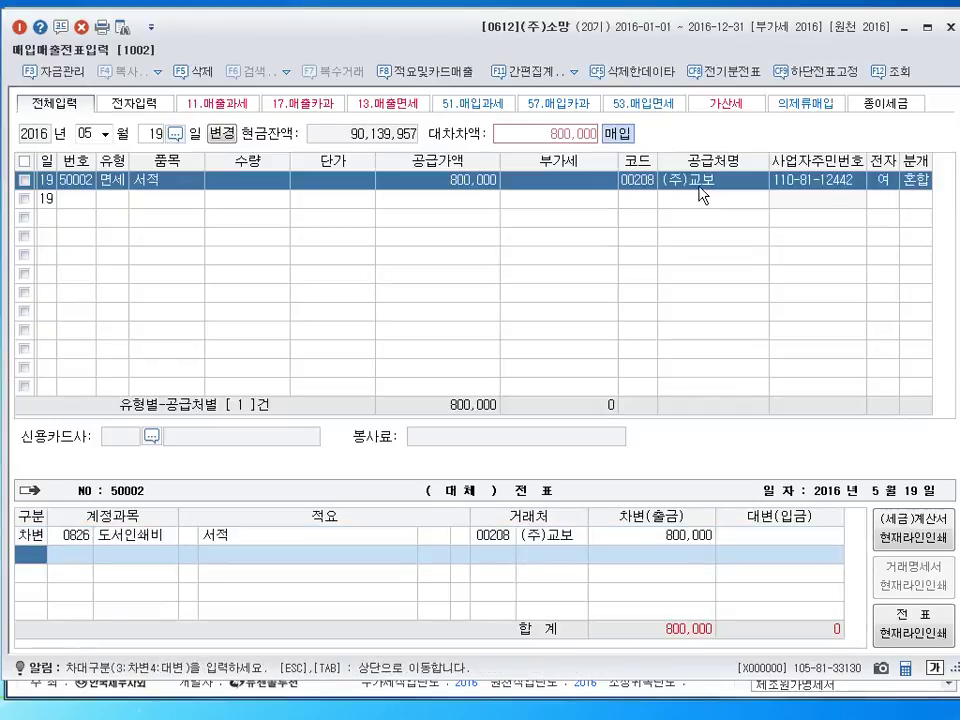
- Add a credit line to account 0103 보통예금 for 800,000 and finish the book purchase voucher
type("4")
key("Return")
type("0103")
key("Return")
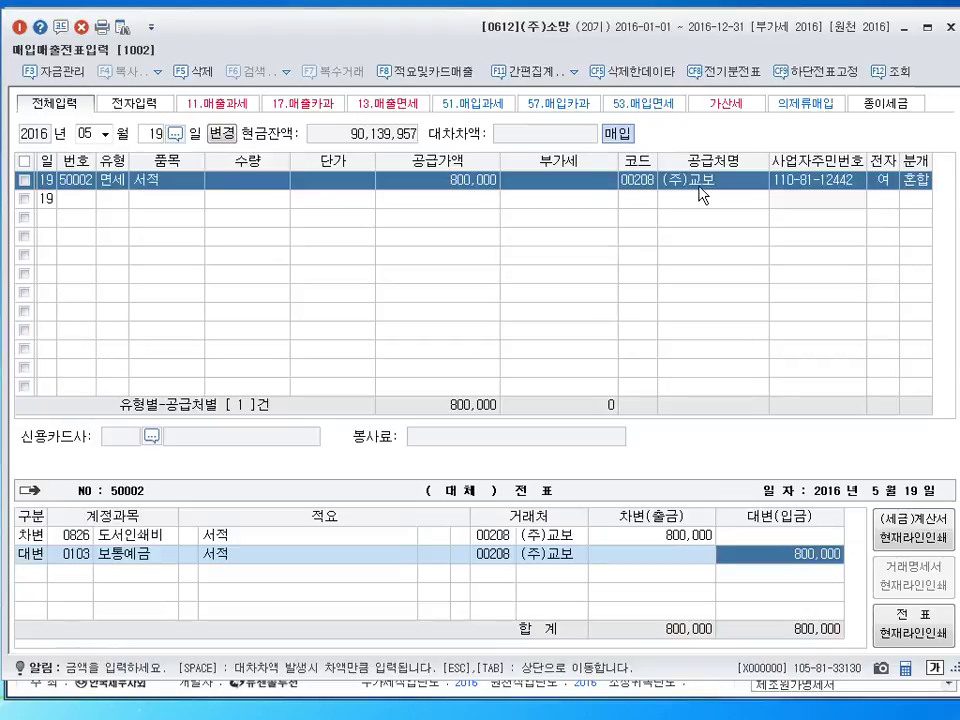
key("Return")
key("Escape")
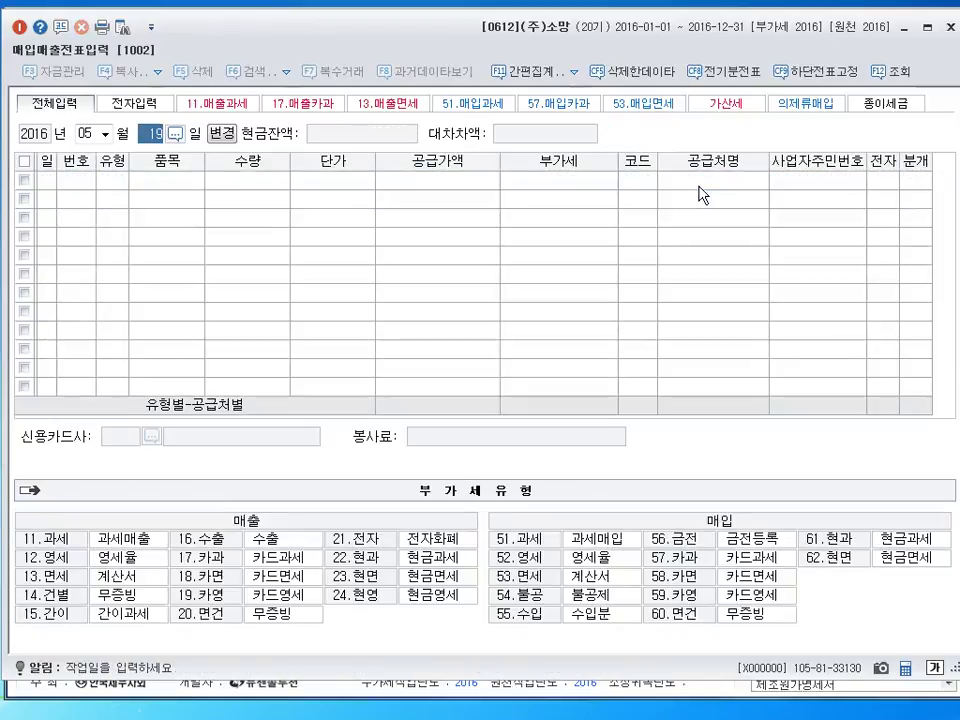
- Start a May 21 sales voucher of type 12 영세 for item 제품 with quantity 300 and unit price 10,000
type("21")
key("Return")
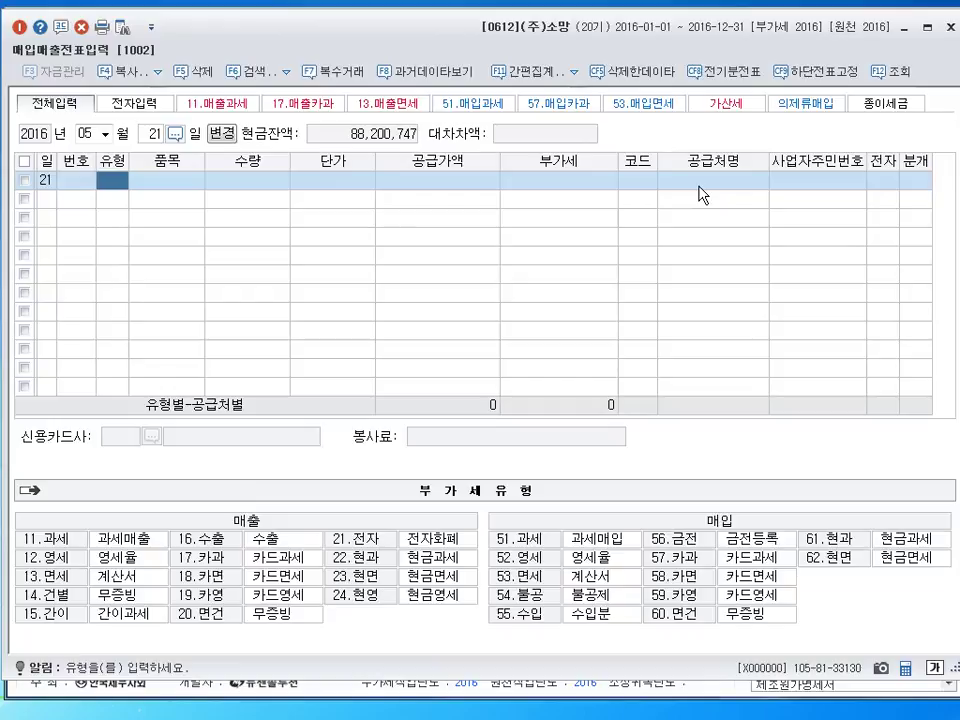
type("12")
key("Return")
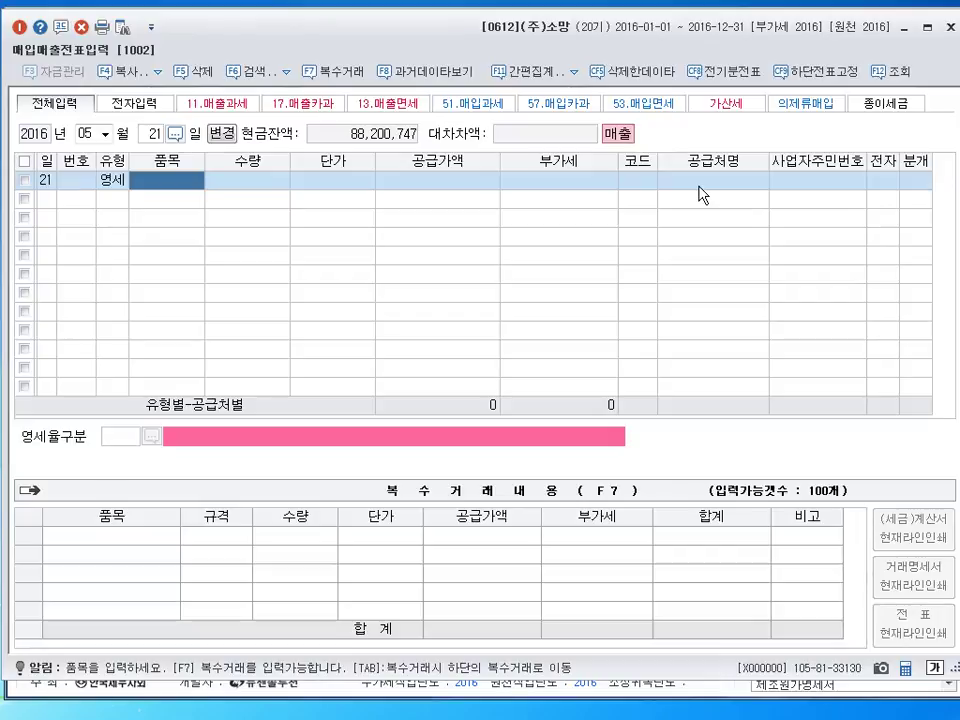
type("제품")
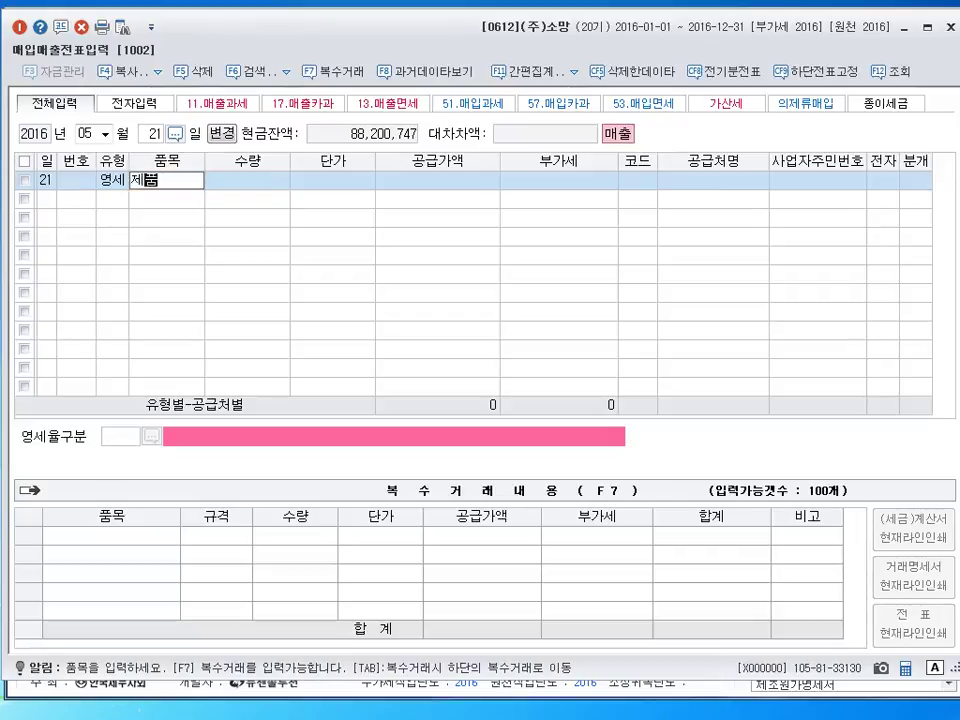
key("Return")
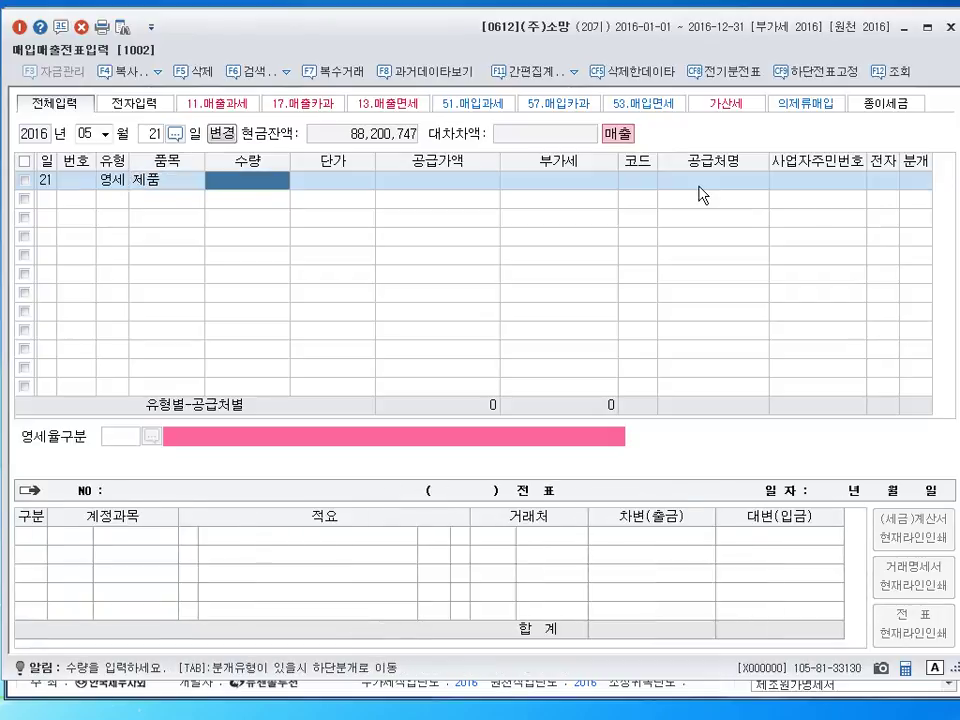
type("300")
key("Return")
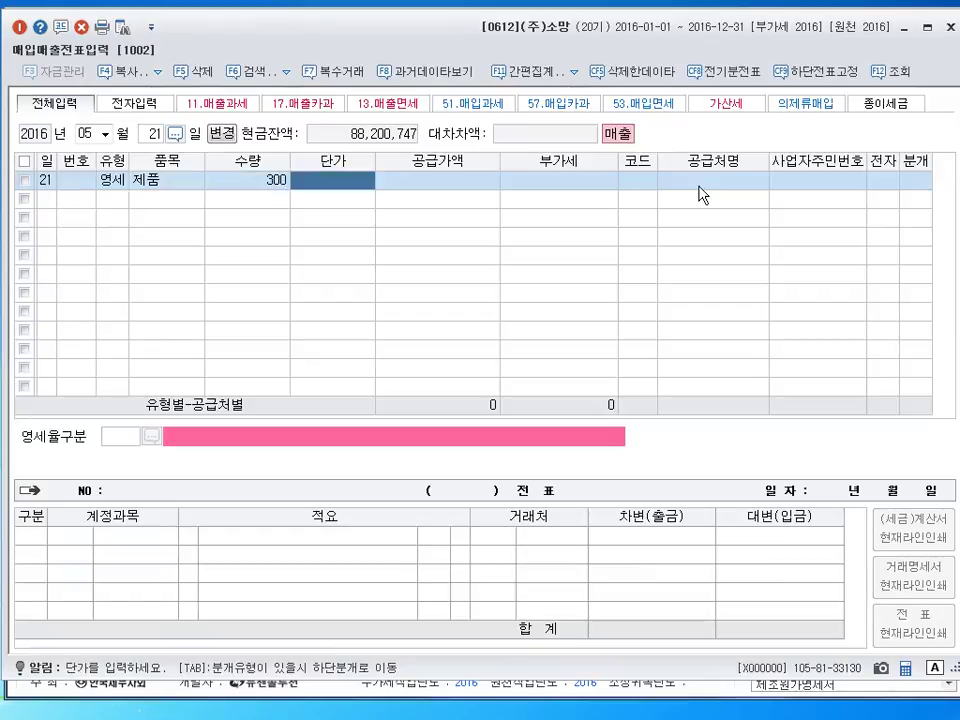
type("10,000")
key("Return")
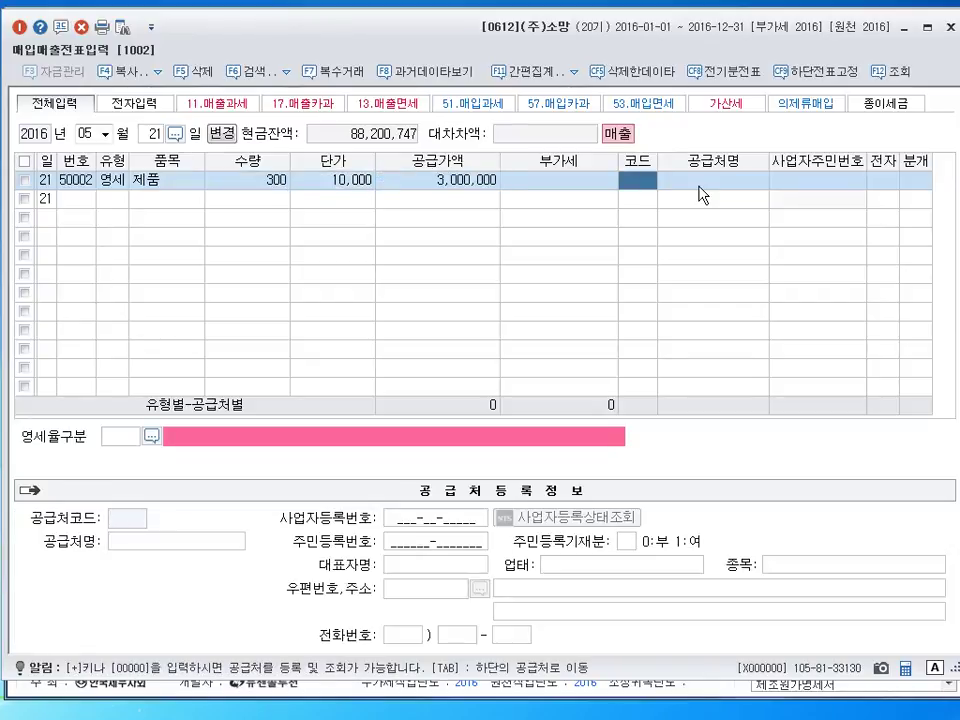
- Set the zero-rated sale's customer to (주)혜민무역 and mark the invoice as electronic
type("혜민")
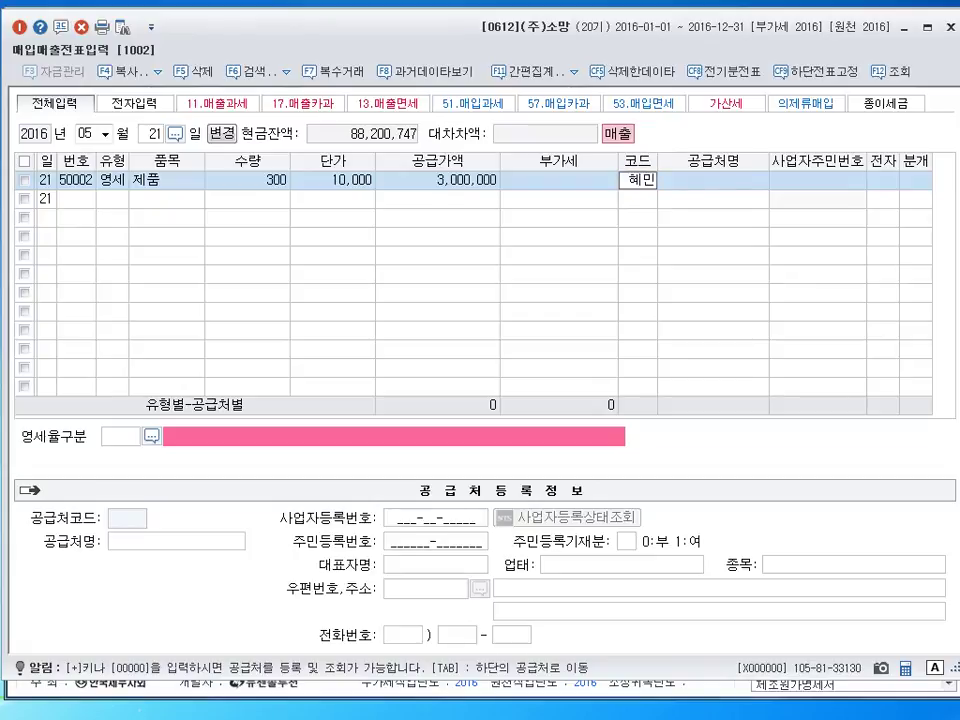
key("Return")
key("Return")
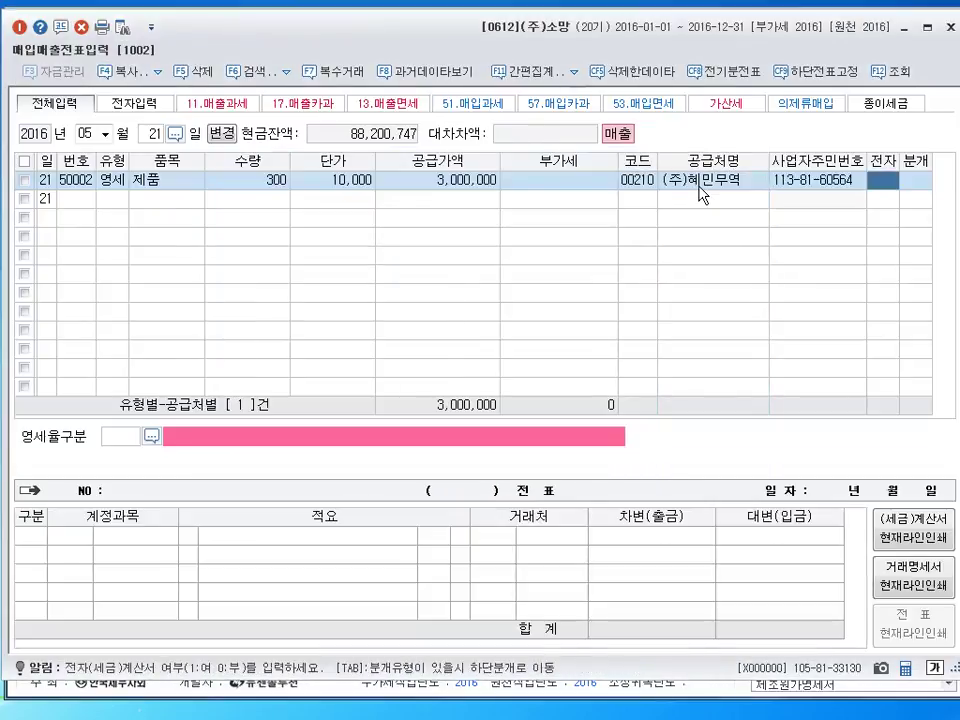
type("1")
key("Return")
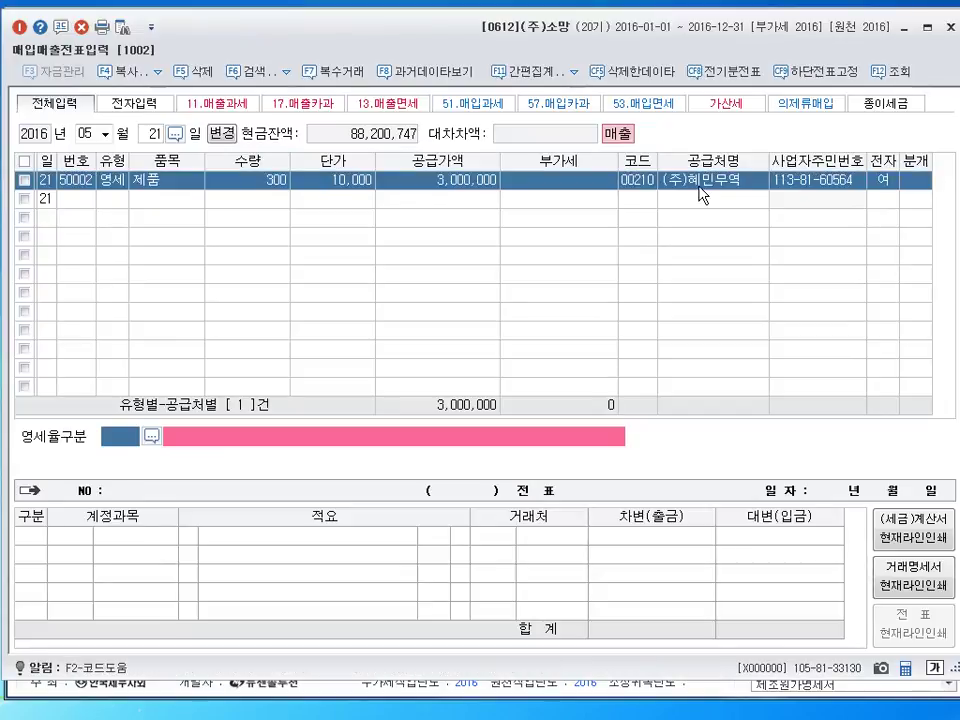
- Set the sale's 영세율구분 to 3 and its journal type to 외상, accept the journal lines and finish the voucher
type("3")
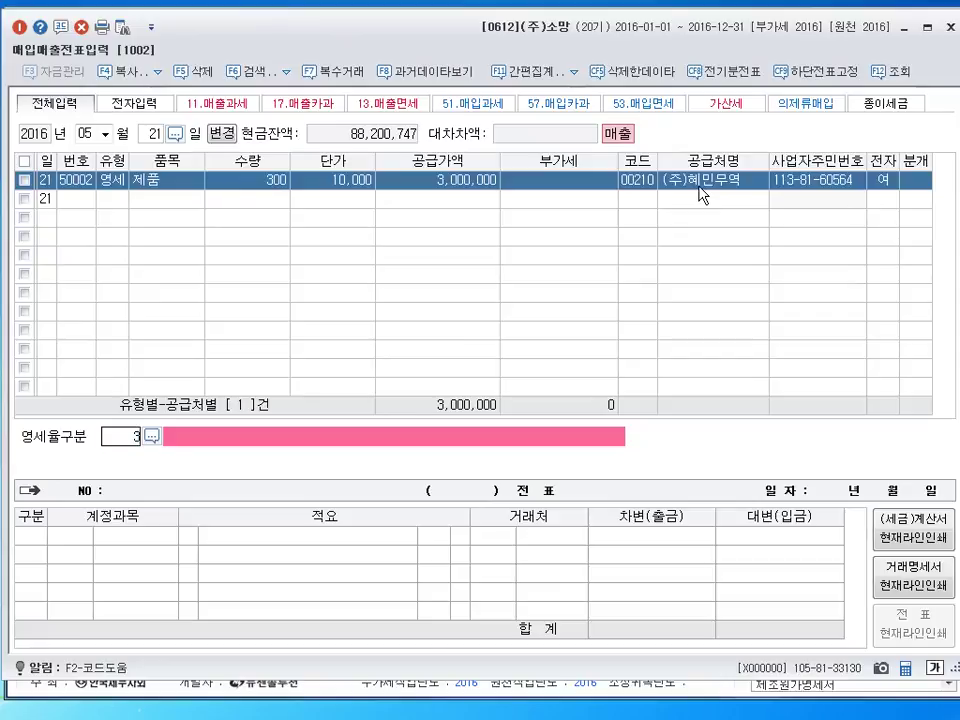
key("Return")
type("2")
key("Return")
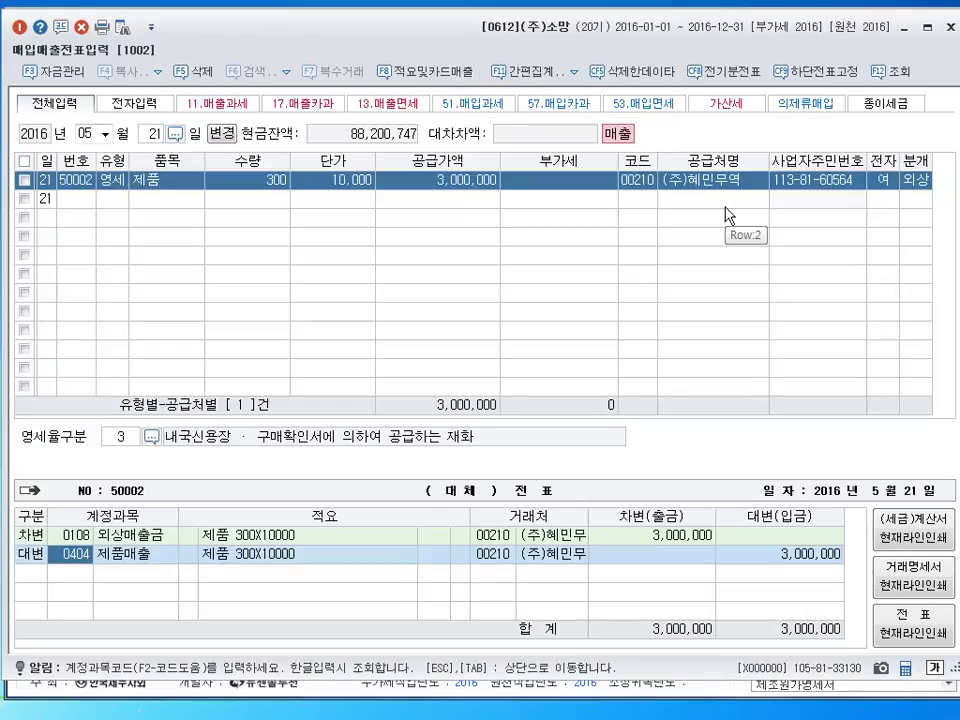
key("Return")
key("Return")
key("Return")
key("Return")
key("shift+Tab")
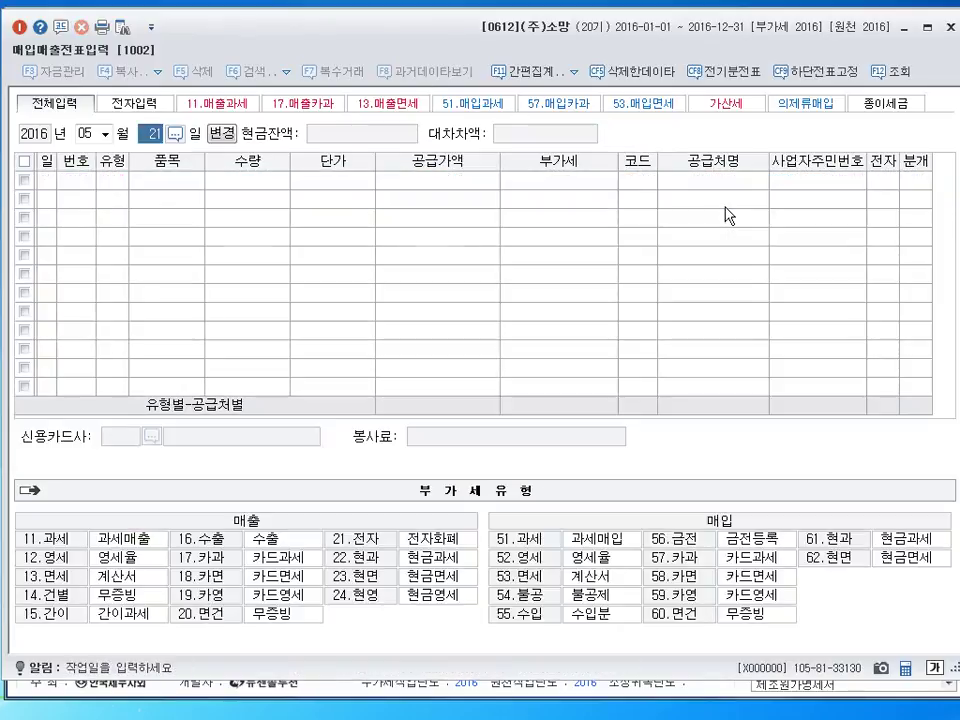
- Start a May 24 purchase voucher of type 54 불공 for item 승용차 with supply value 40,000,000 and VAT 4,000,000
type("24")
key("Return")
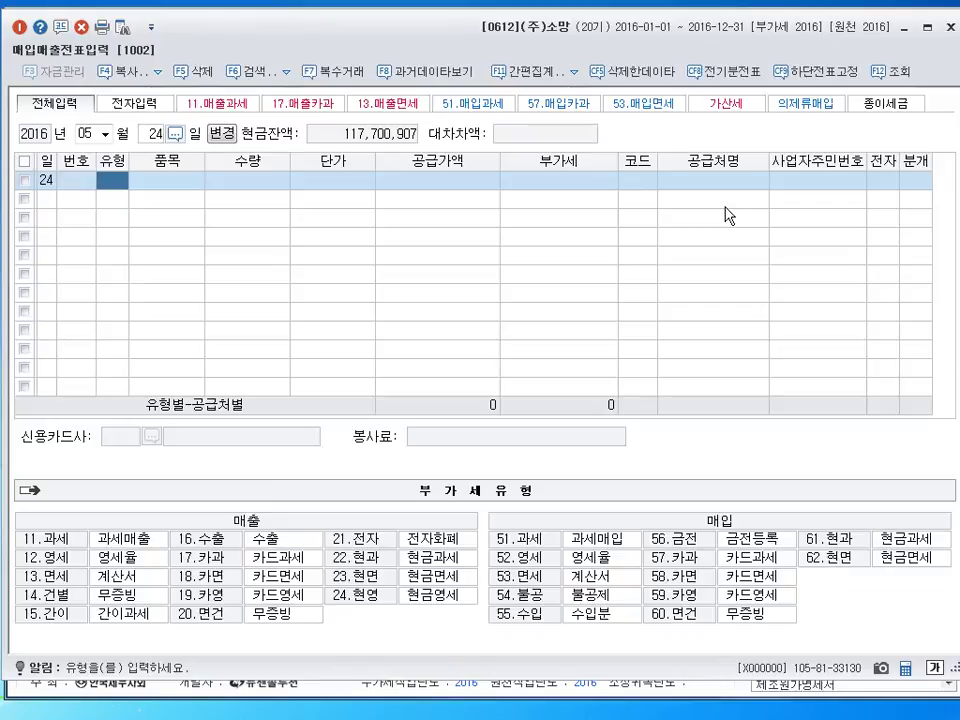
left_click(506, 590)
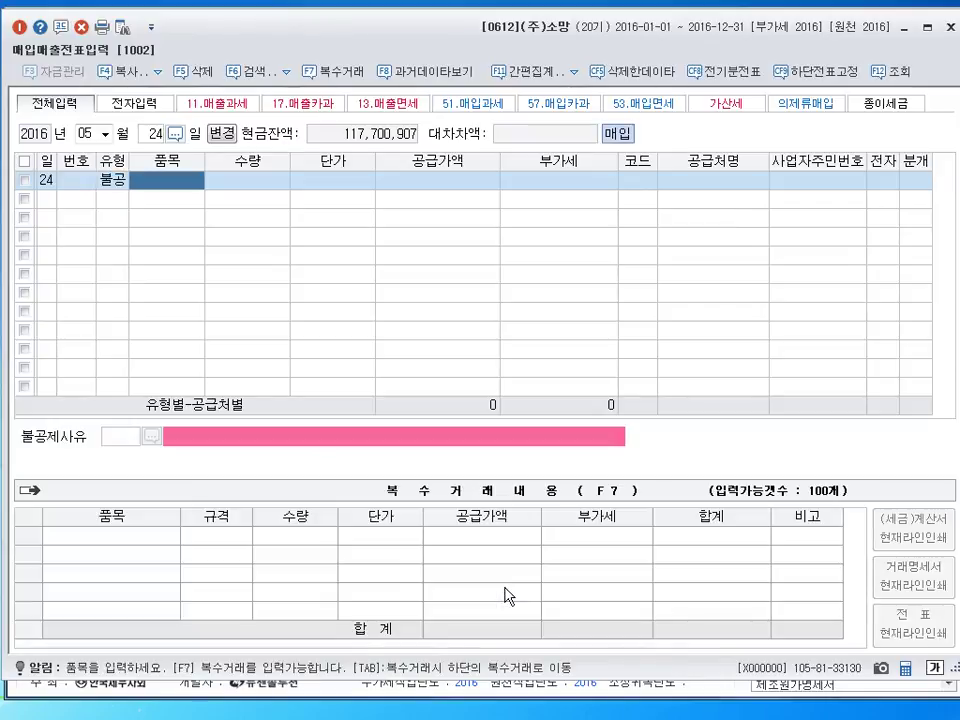
type("승용차")
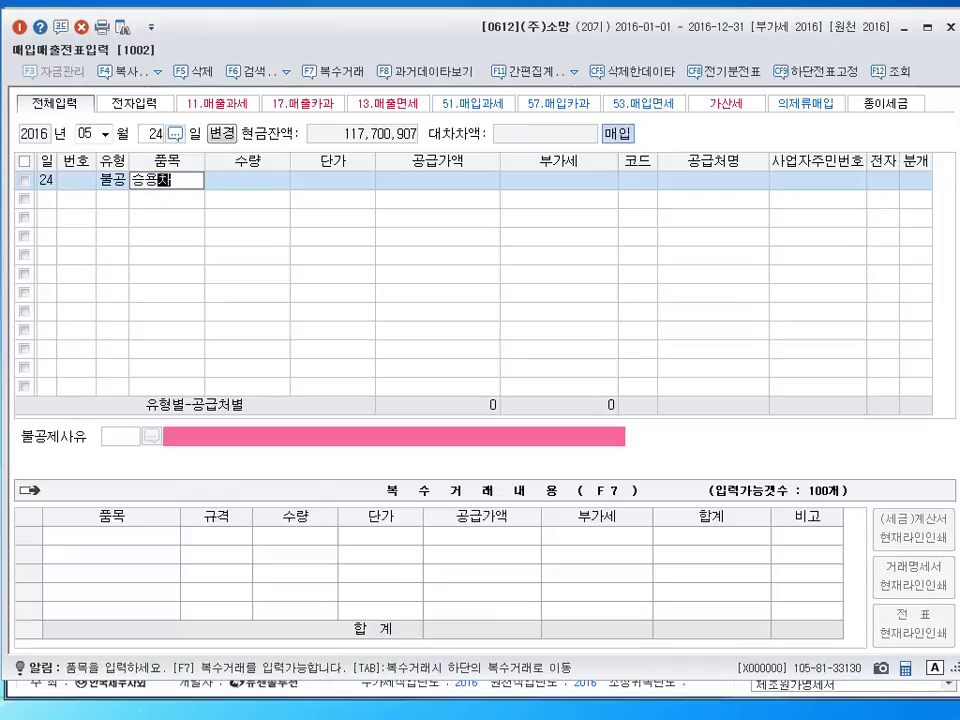
key("Return")
key("Return")
key("Return")
type("40000000")
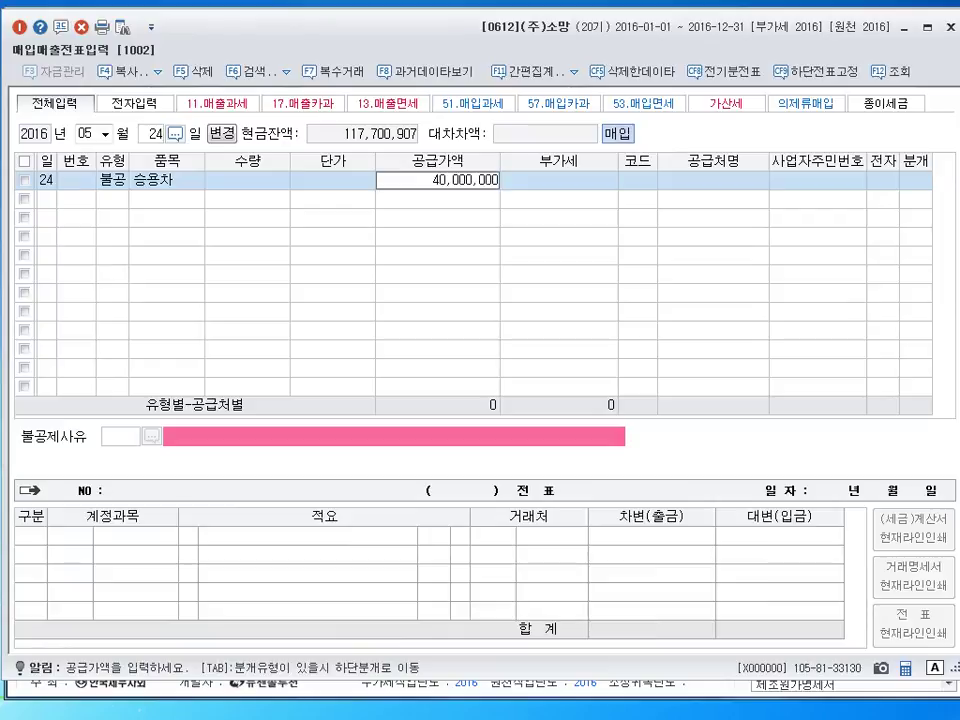
key("Return")
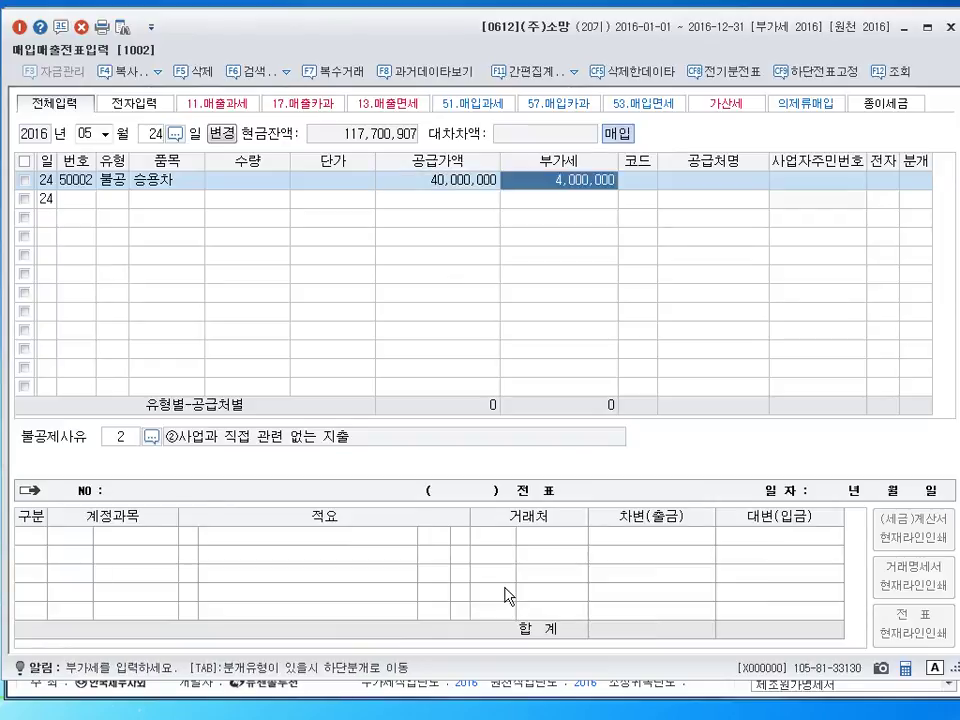
key("Return")
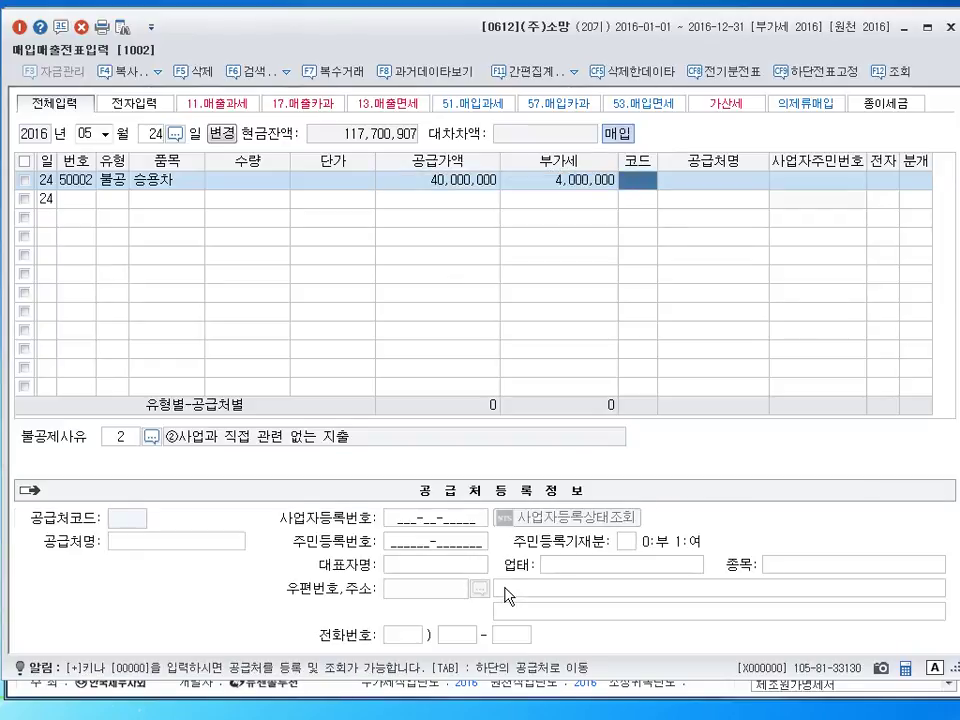
- Set the 승용차 purchase's supplier to (주)중고나라 and mark the invoice as electronic
type("중고")
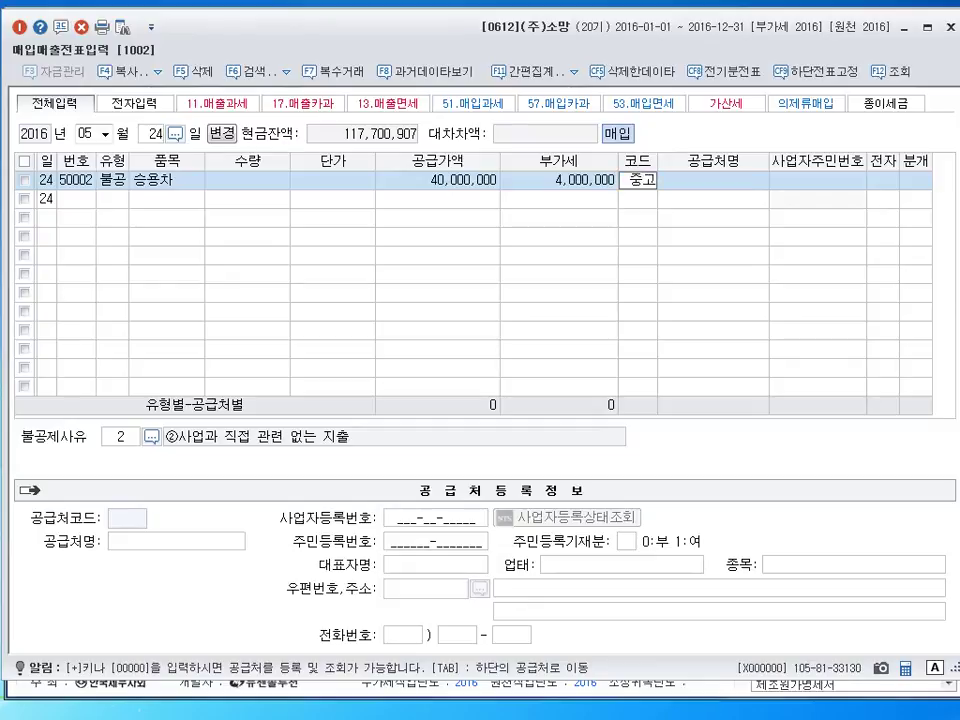
key("Return")
key("Return")
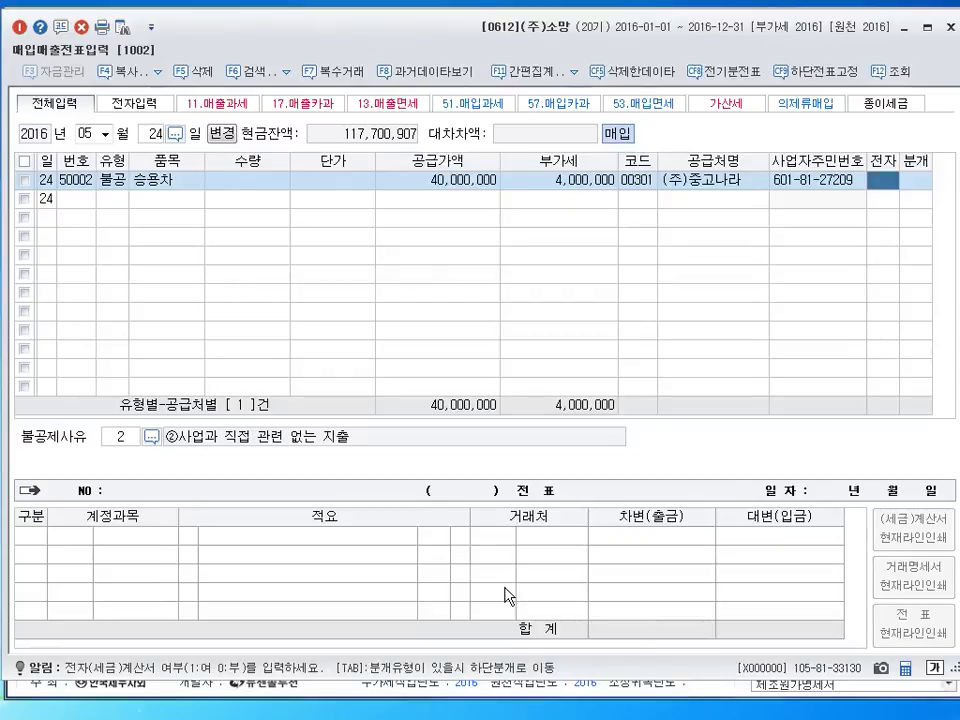
type("1")
key("Return")
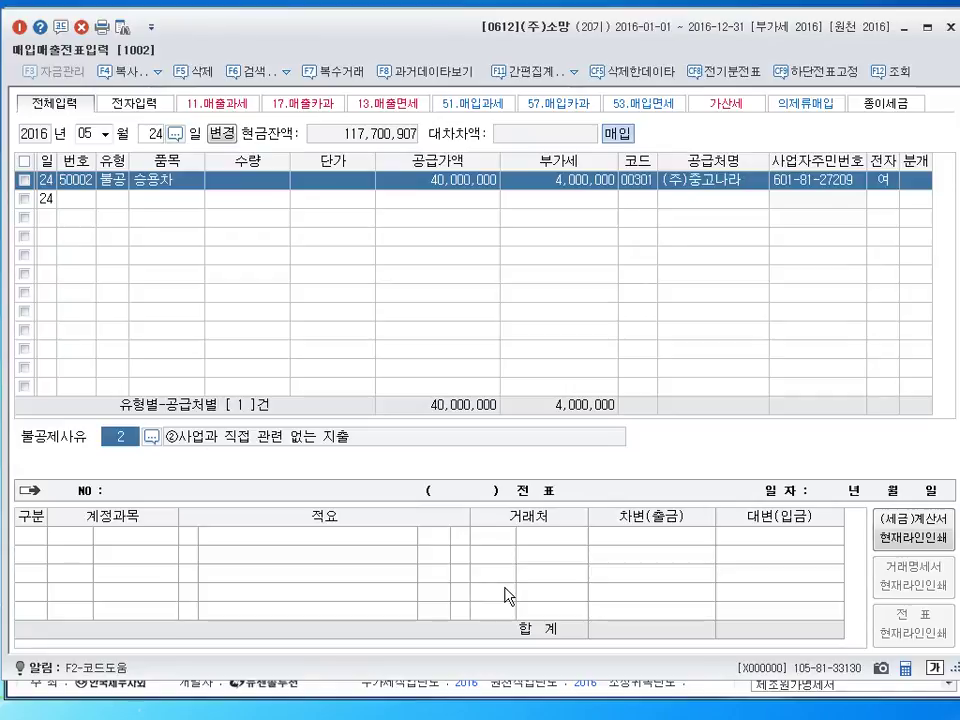
- Set the 승용차 purchase's 불공제사유 to 3 (비영업용 소형승용자동차 구입·유지 및 임차) and its journal type to 혼합
key("F2")
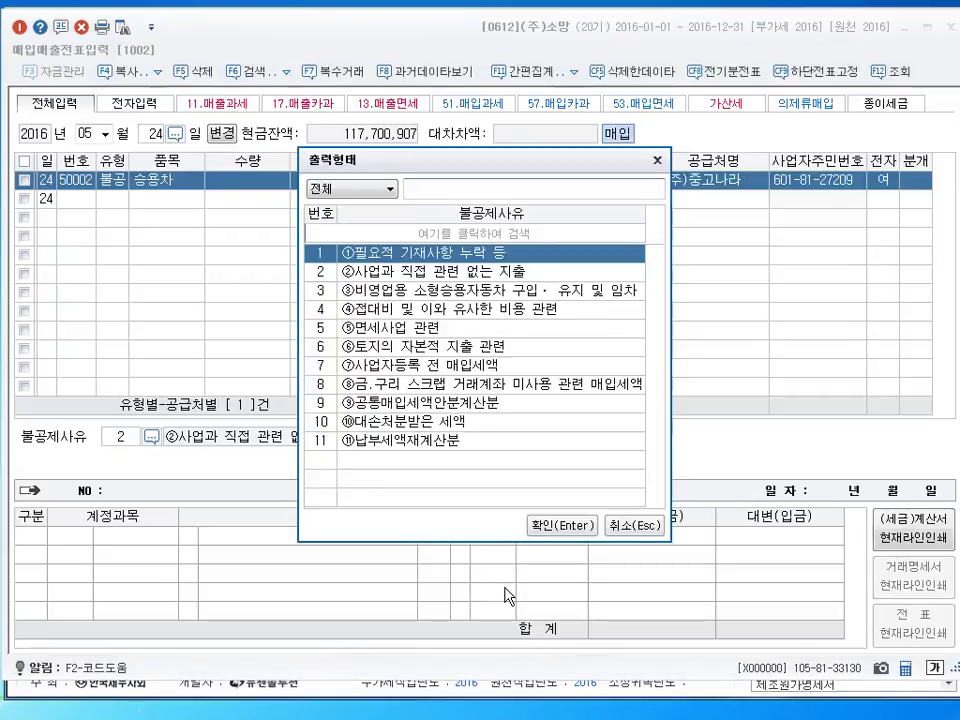
key("Down")
key("Down")
key("Down")
key("Up")
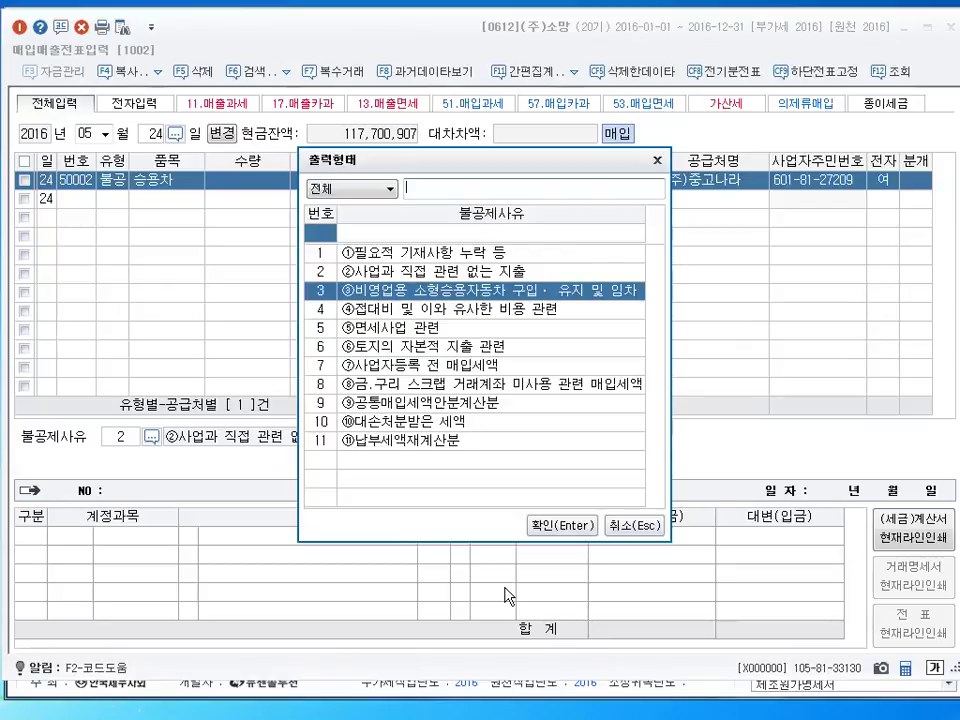
key("Return")
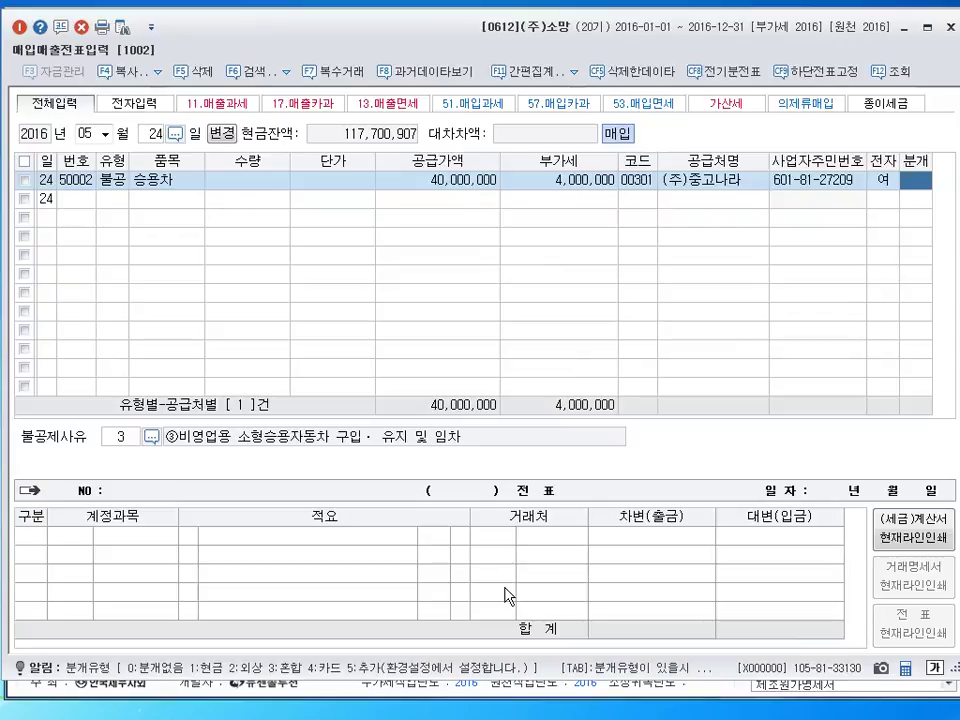
type("3")
key("Return")
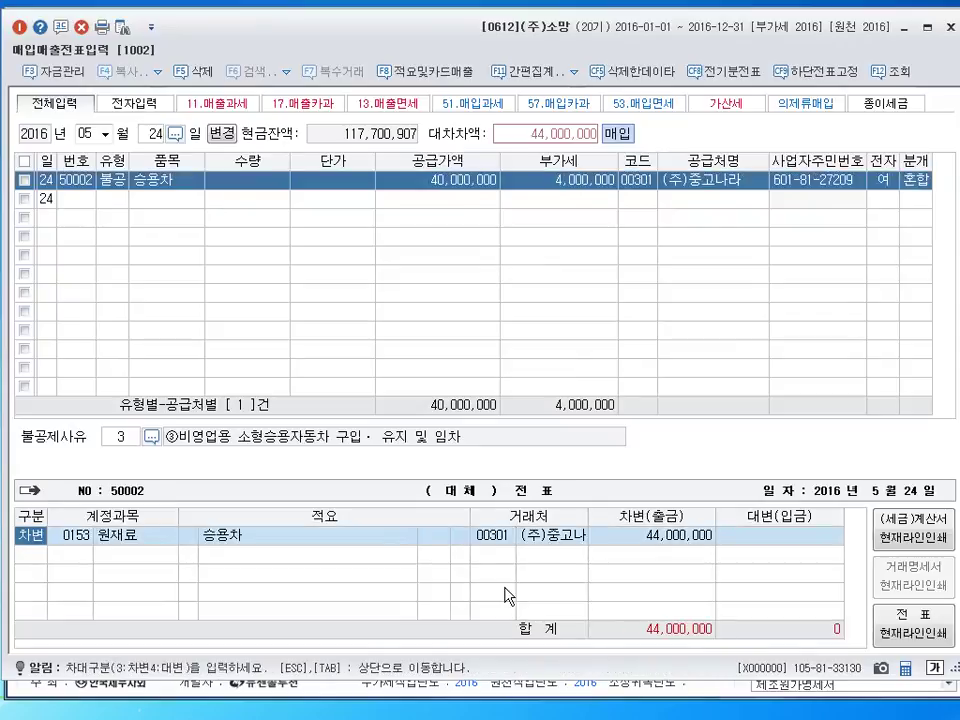
- Change the debit line's account to 208 차량운반구 and set its amount to 48,600,000
key("Return")
type("208")
key("Return")
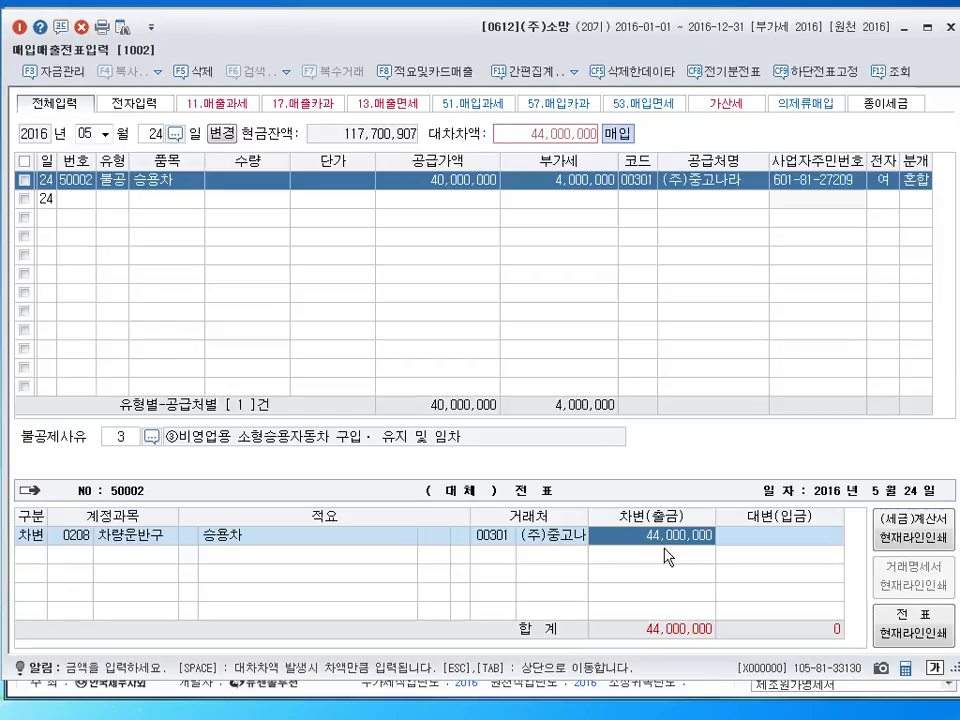
type("48600000")
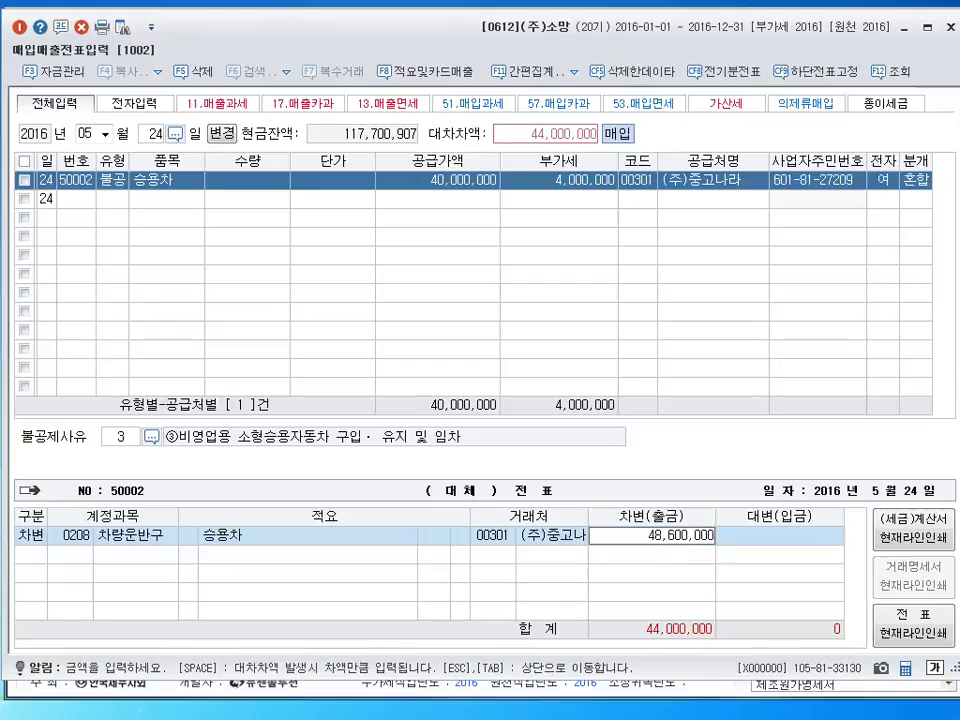
key("Return")
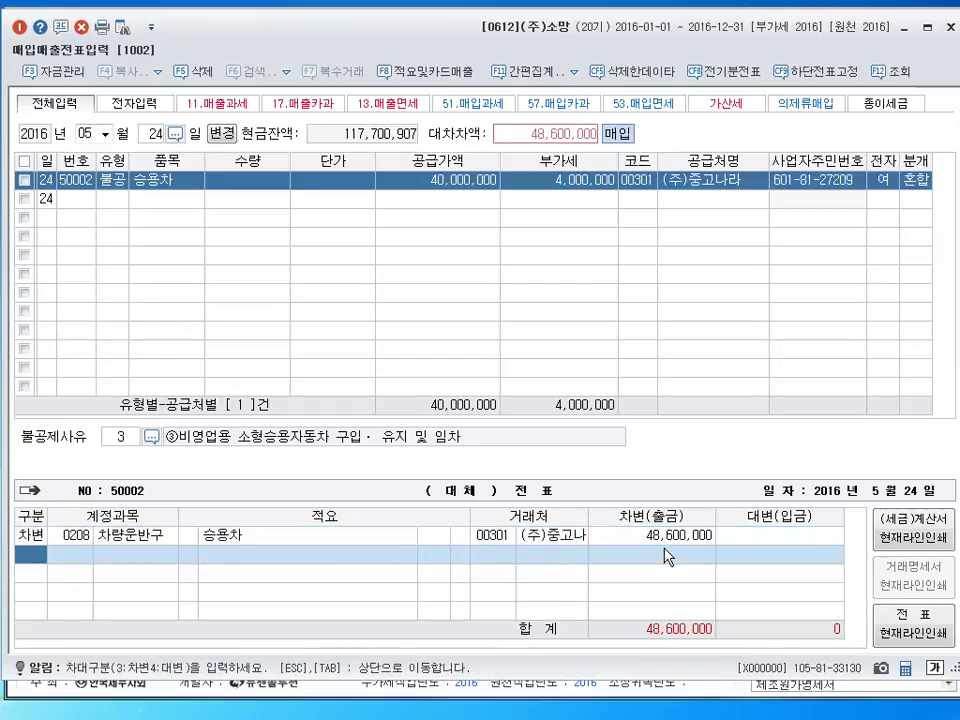
- Add a credit line to account 253 미지급금 for 44,000,000
type("4")
key("Return")
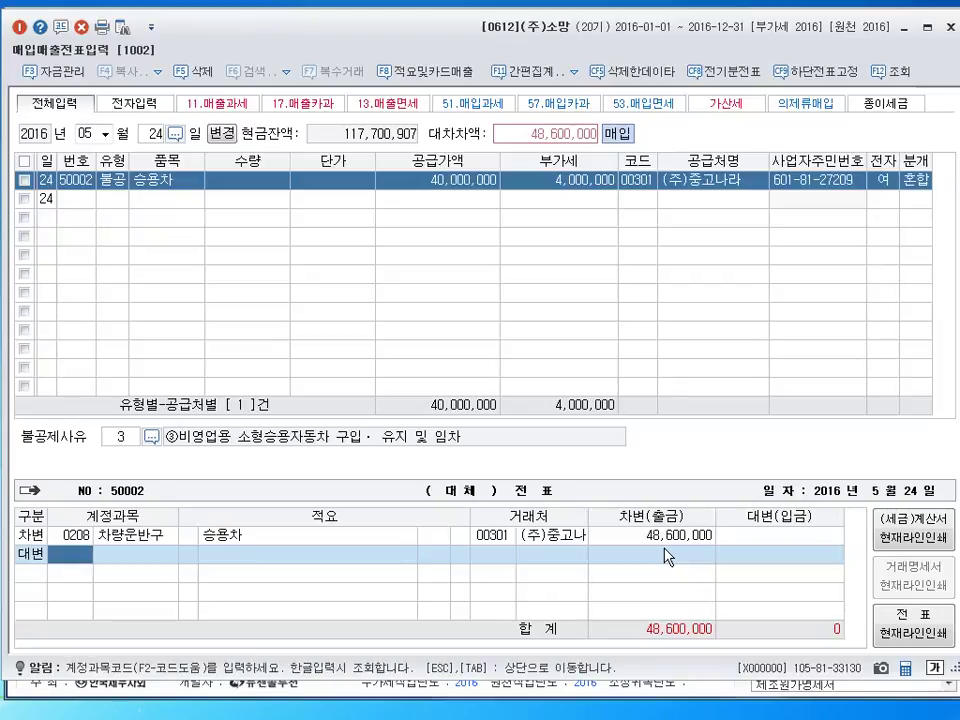
type("25")
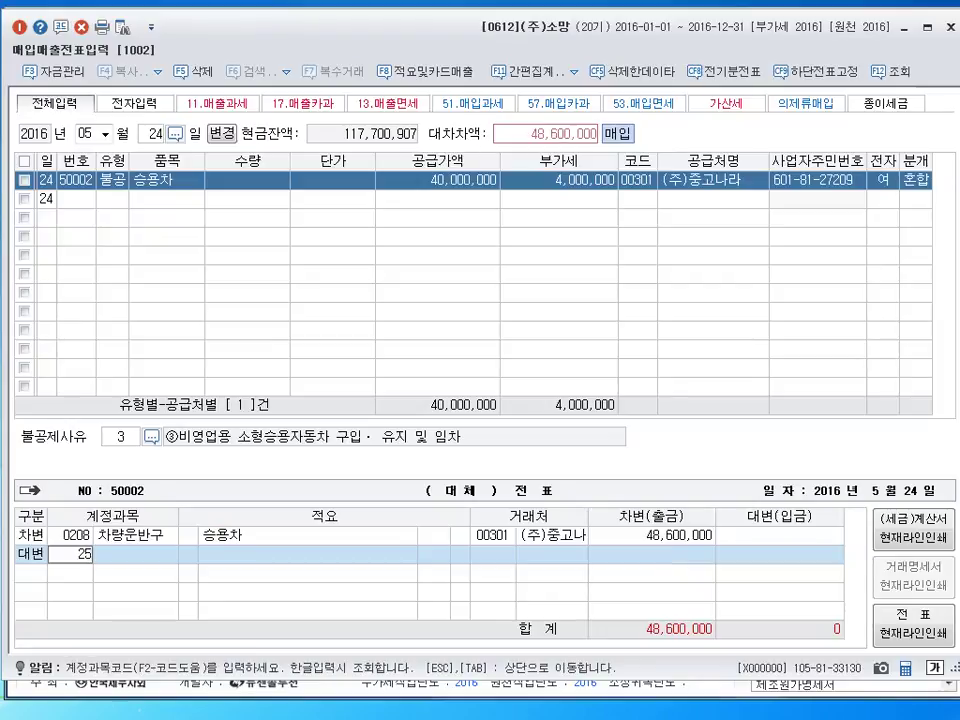
type("3")
key("Return")
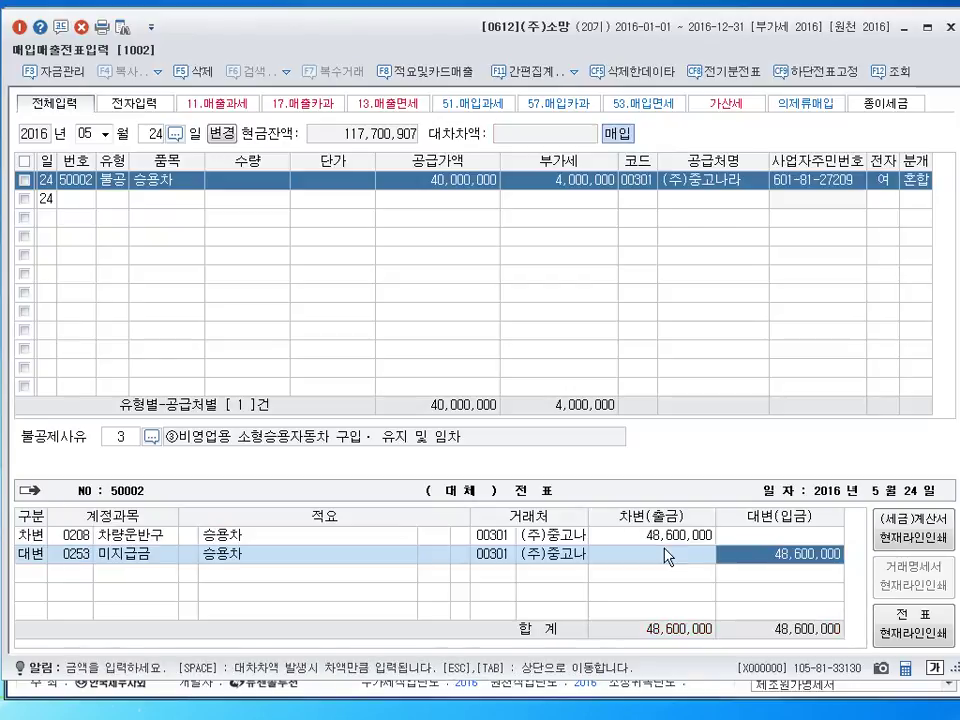
type("44000000")
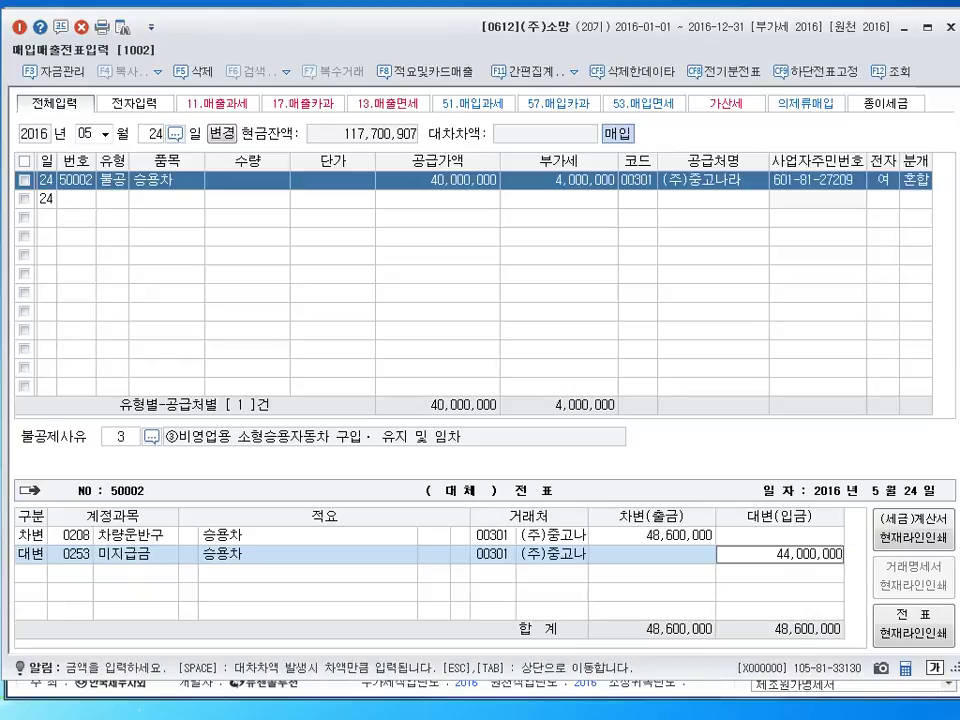
key("Return")
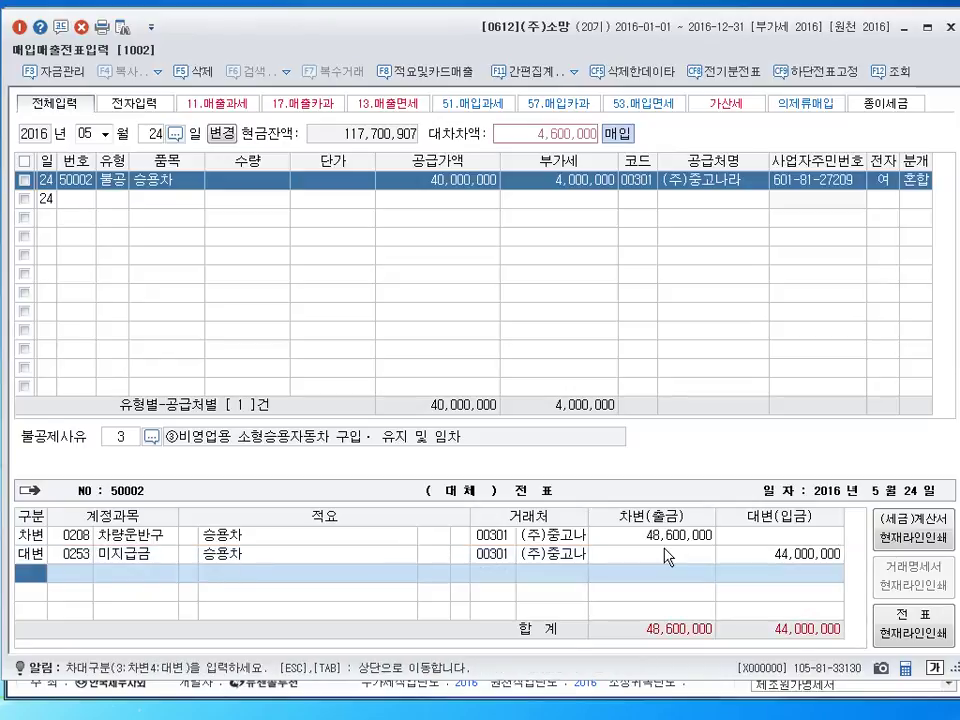
- Add a credit line to account 101 현금 for the remaining 4,600,000 and finish the 승용차 voucher
type("4")
key("Return")
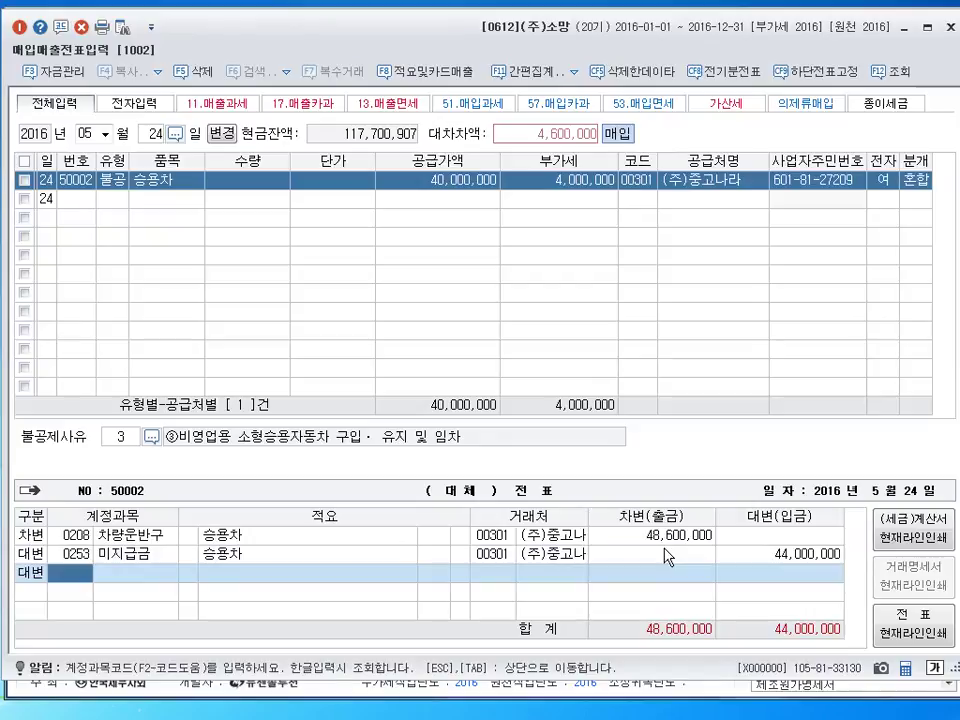
type("101")
key("Return")
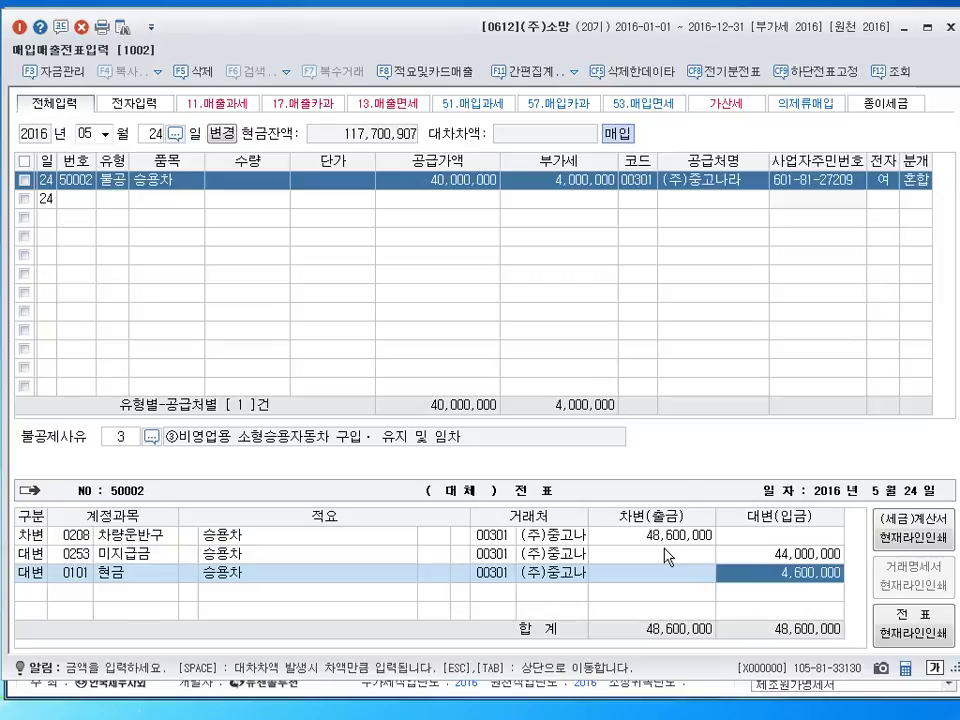
key("Left")
key("Left")
key("Left")
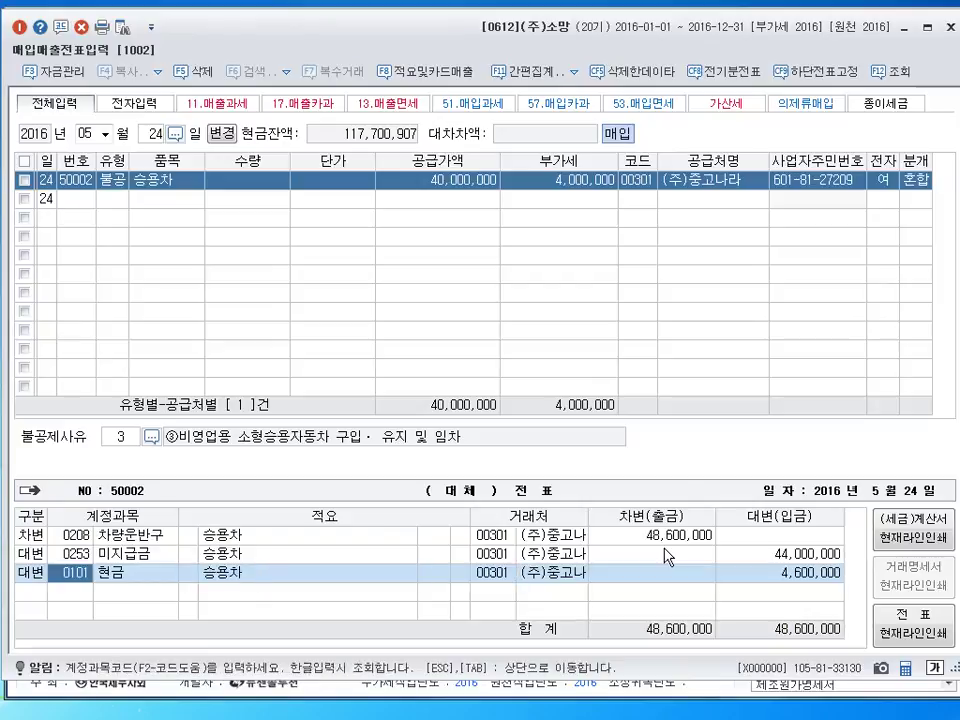
key("Right")
key("Right")
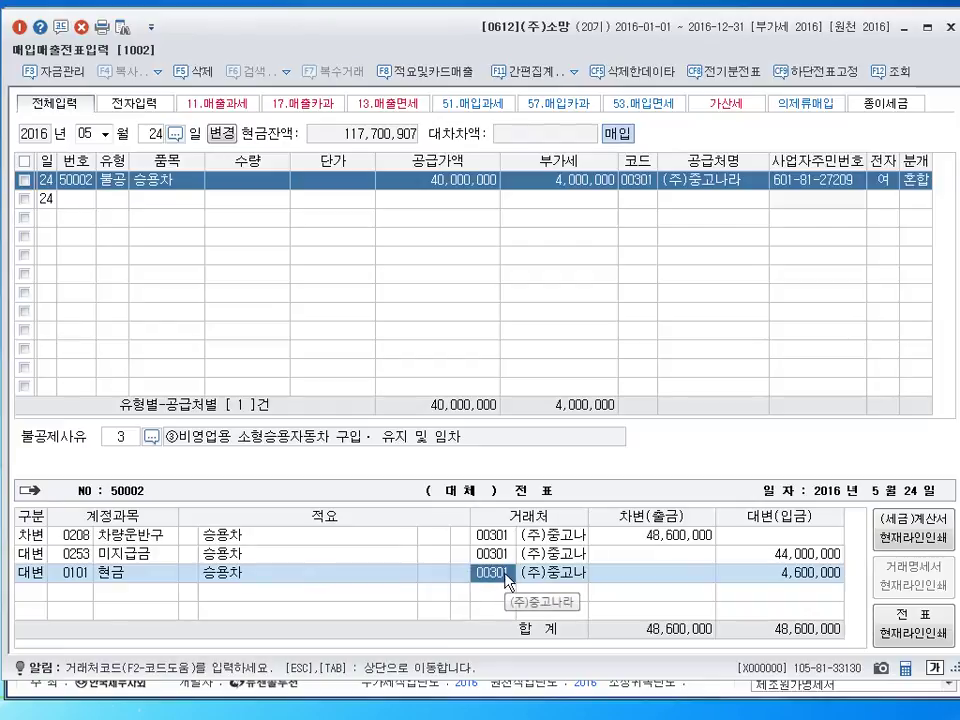
key("Return")
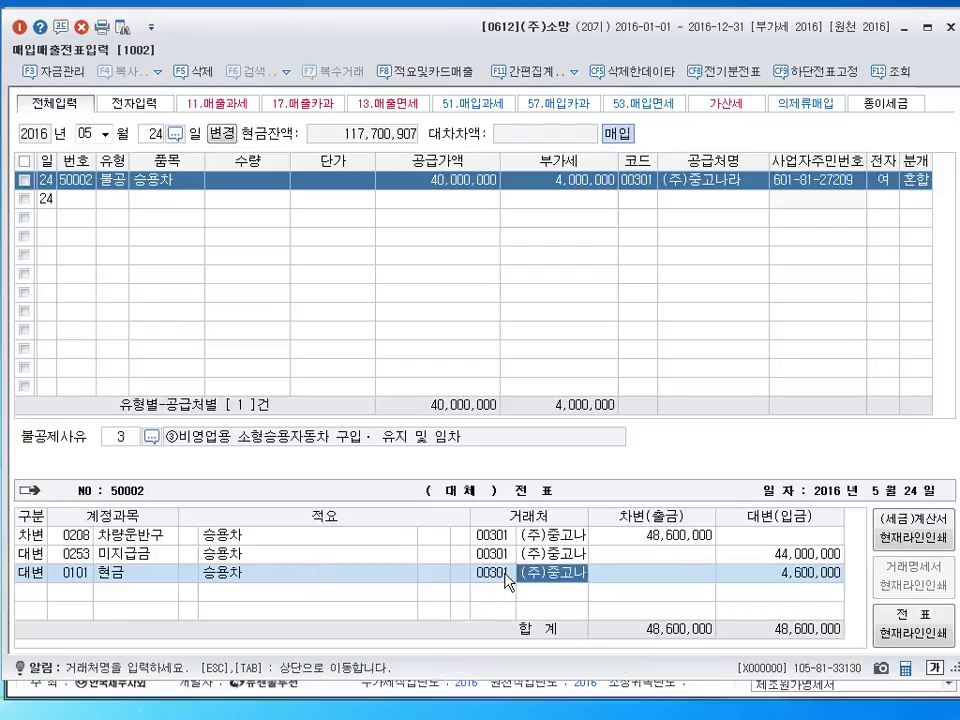
key("Return")
key("Return")
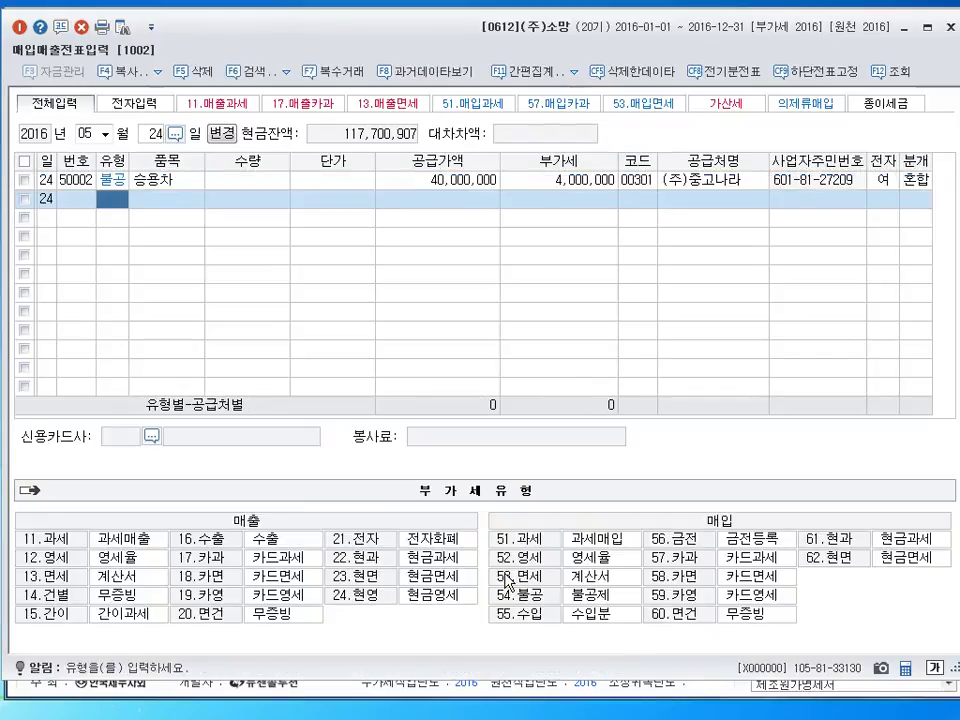
- Start a June 14 sales voucher of type 16 수출 for item 제품 with supply value 12,000,000
left_click(88, 133)
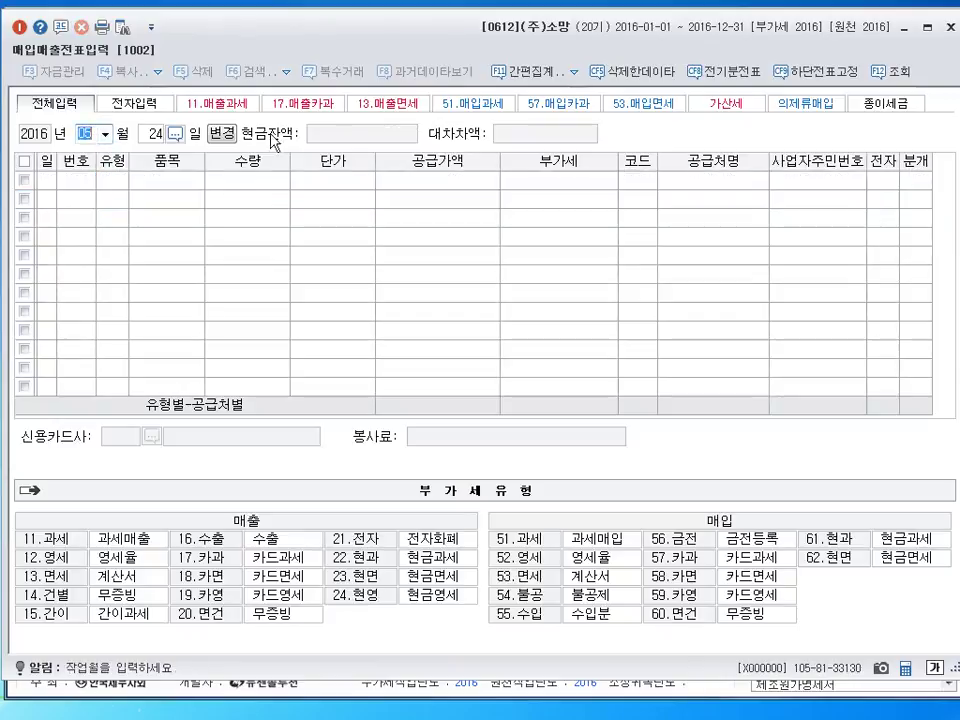
type("06")
key("Return")
type("14")
key("Return")
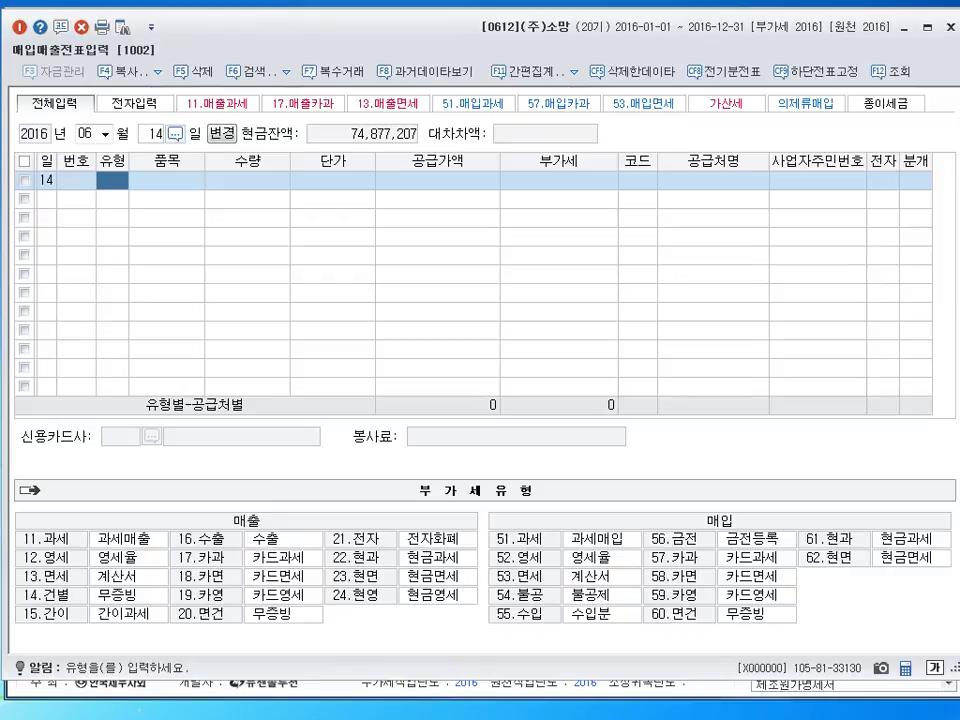
type("16")
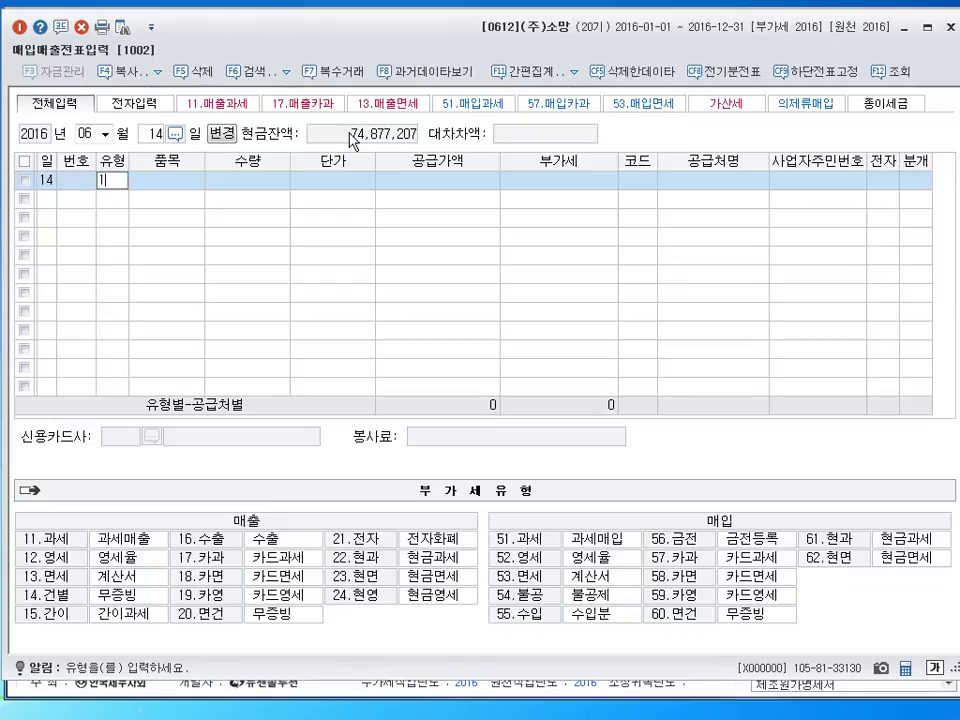
key("Return")
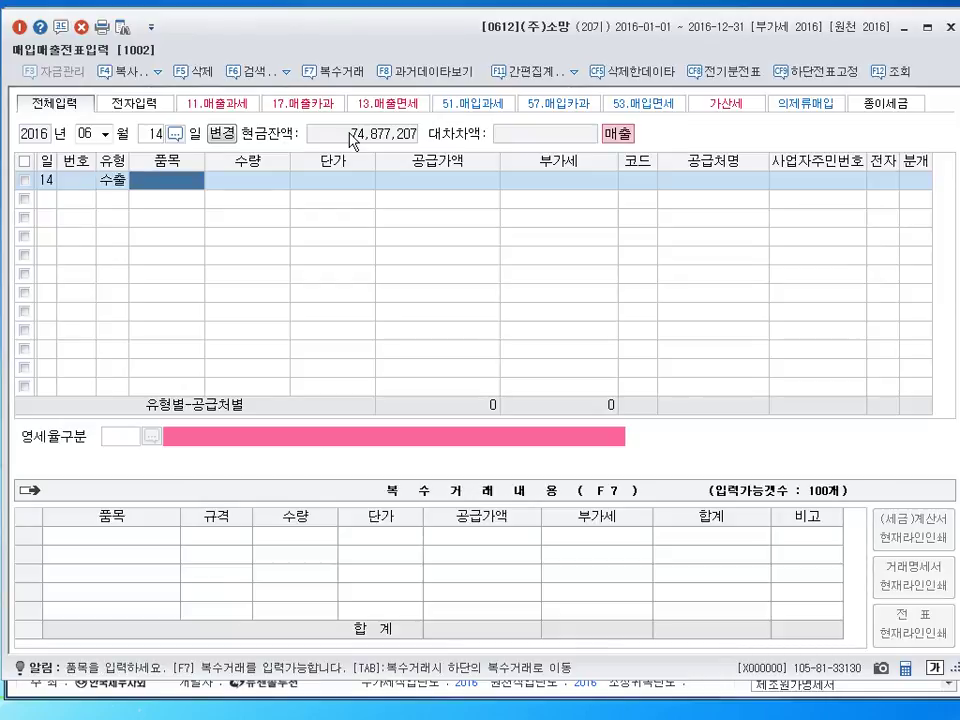
type("제품")
key("Return")
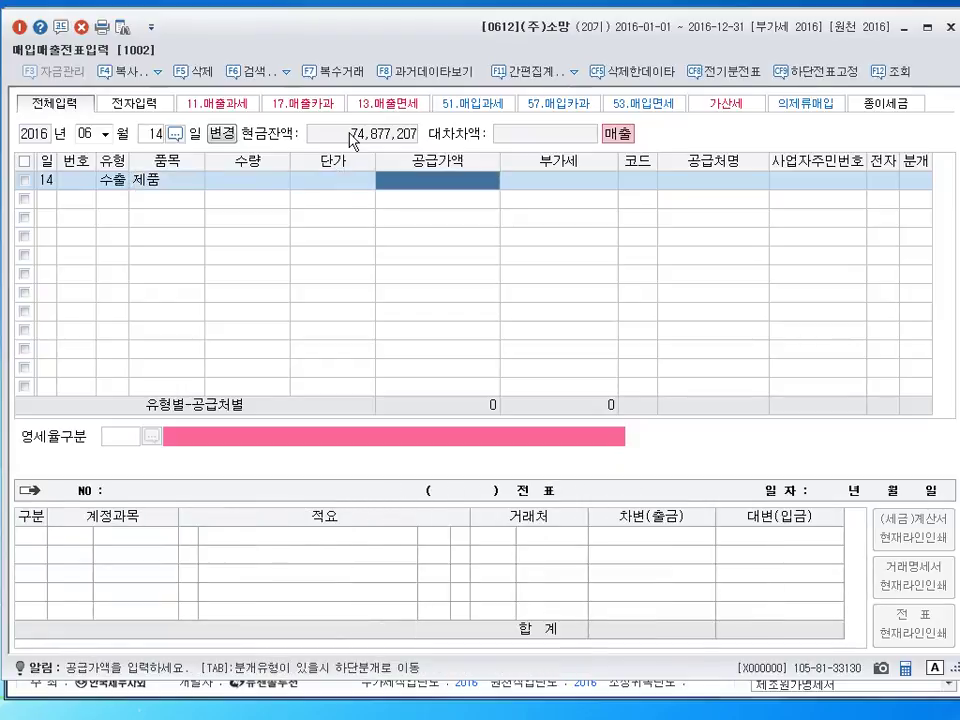
type("12000000")
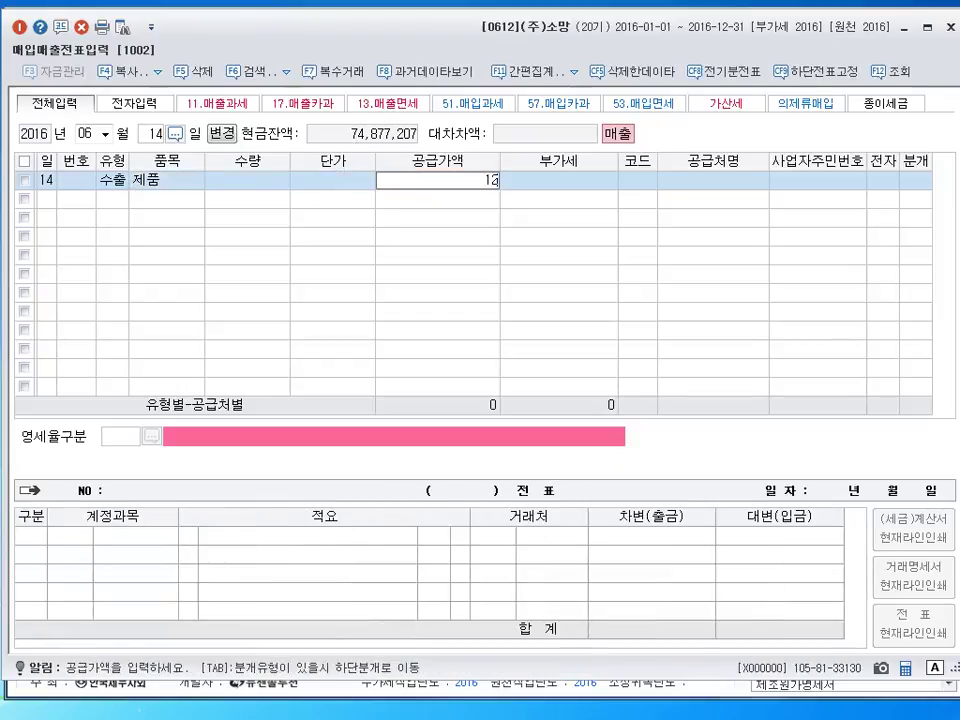
key("Return")
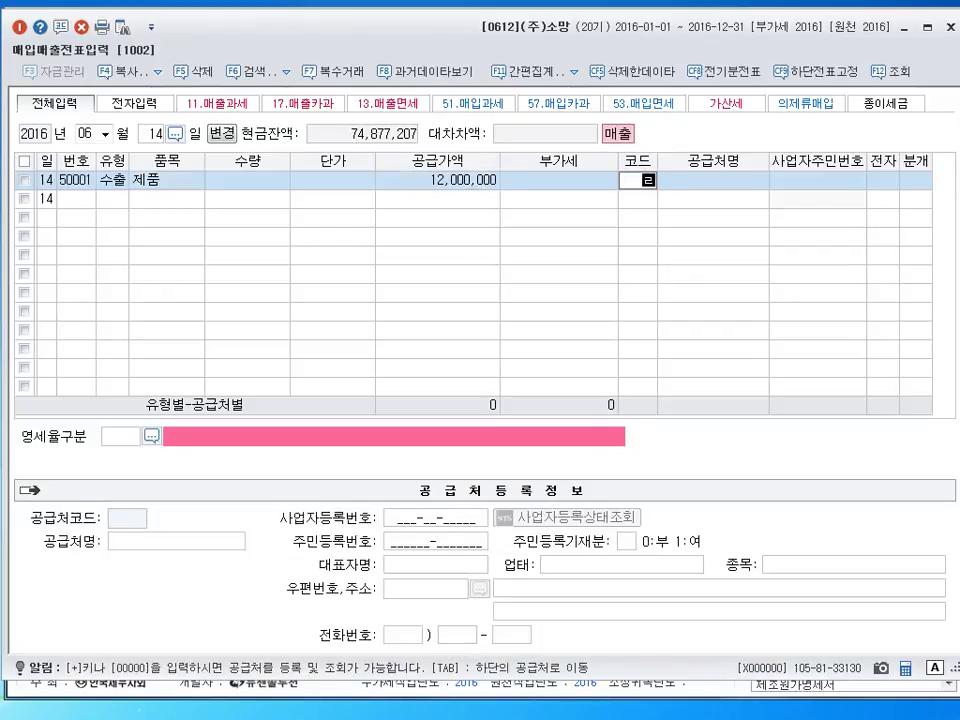
- Set the export sale's customer to 댈러스상사 and its 영세율구분 to 1 직접수출(대행수출 포함)
type("렐러")
key("Return")
key("Return")
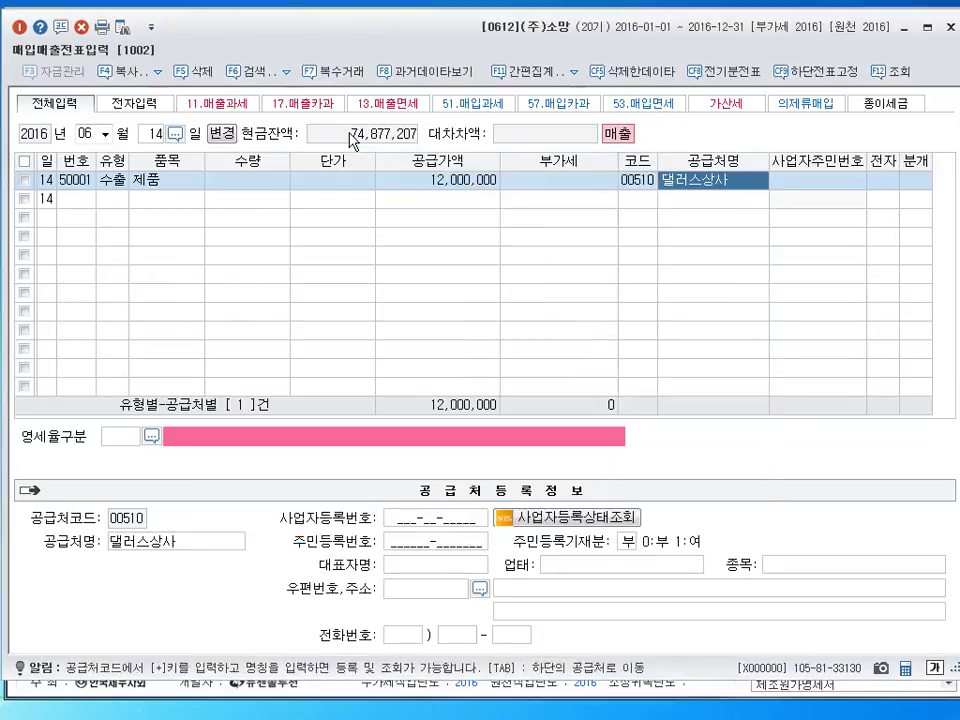
type("1")
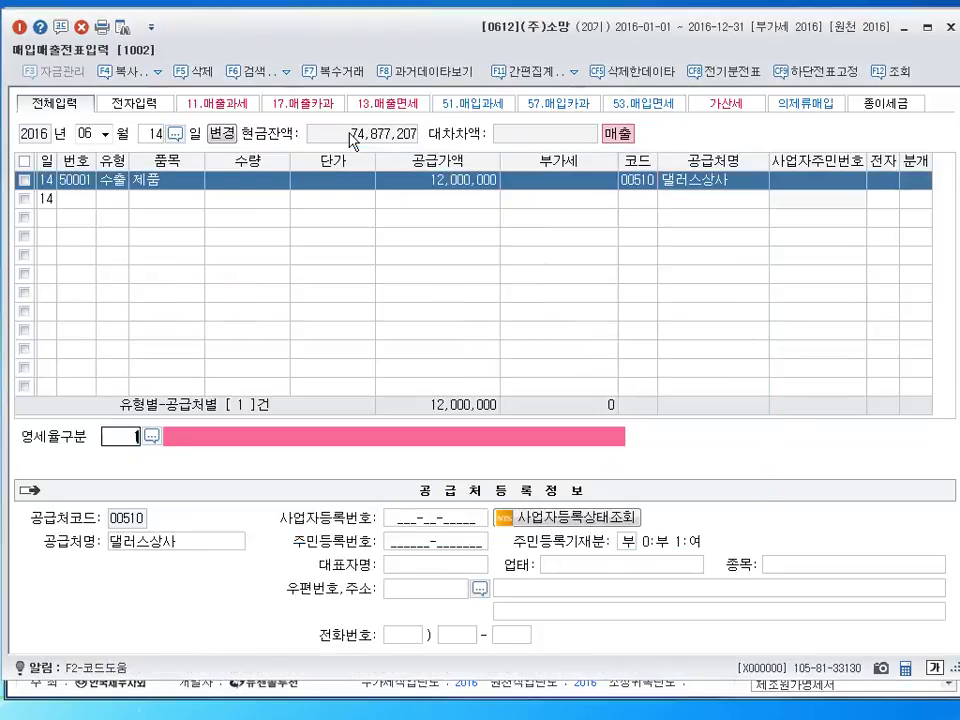
key("Return")
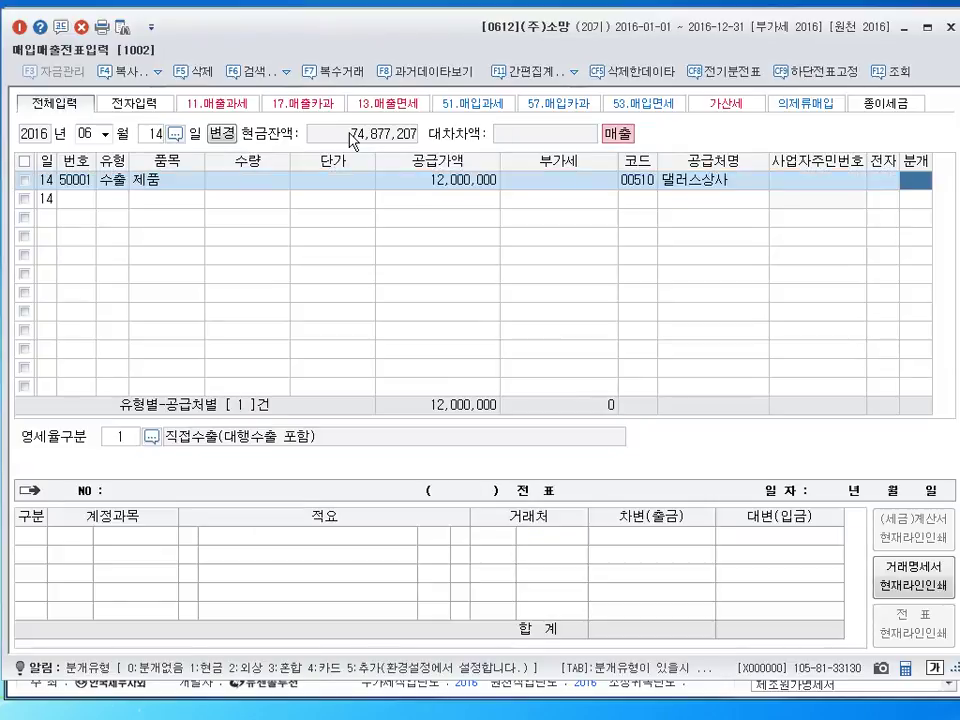
- Set the export sale's journal type to 외상, accept the journal lines and close 매입매출전표입력
type("2")
key("Return")
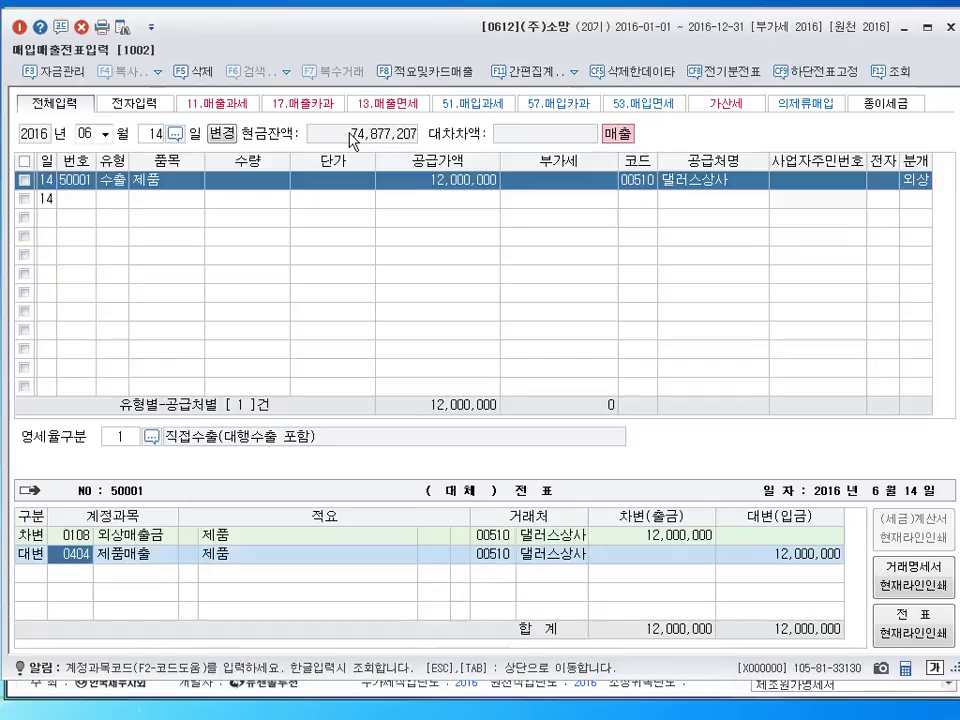
key("Return")
key("Return")
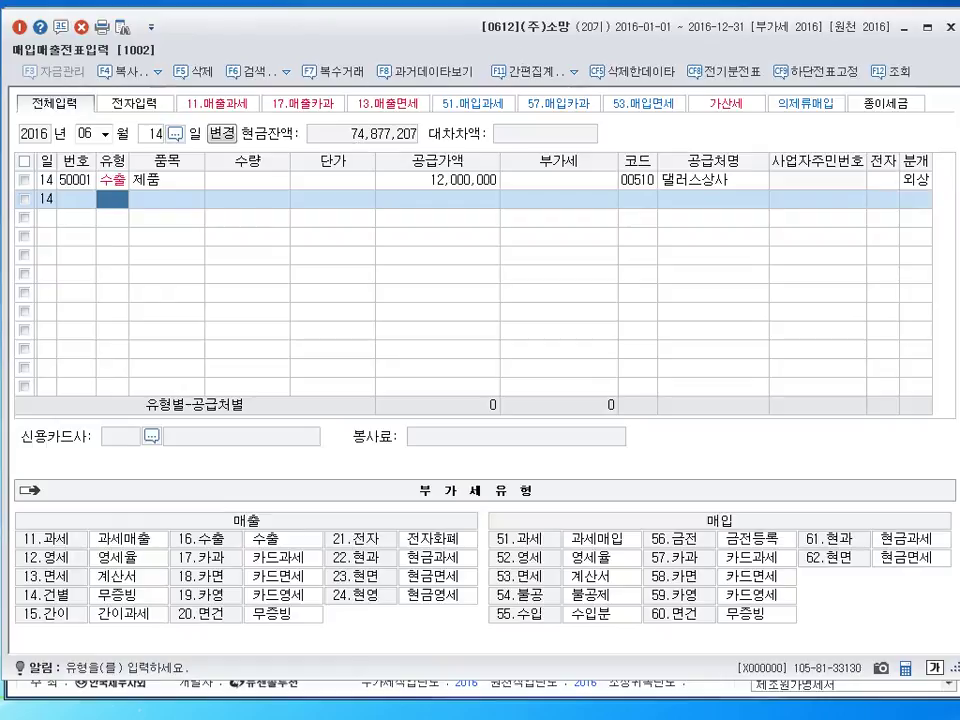
left_click(950, 27)
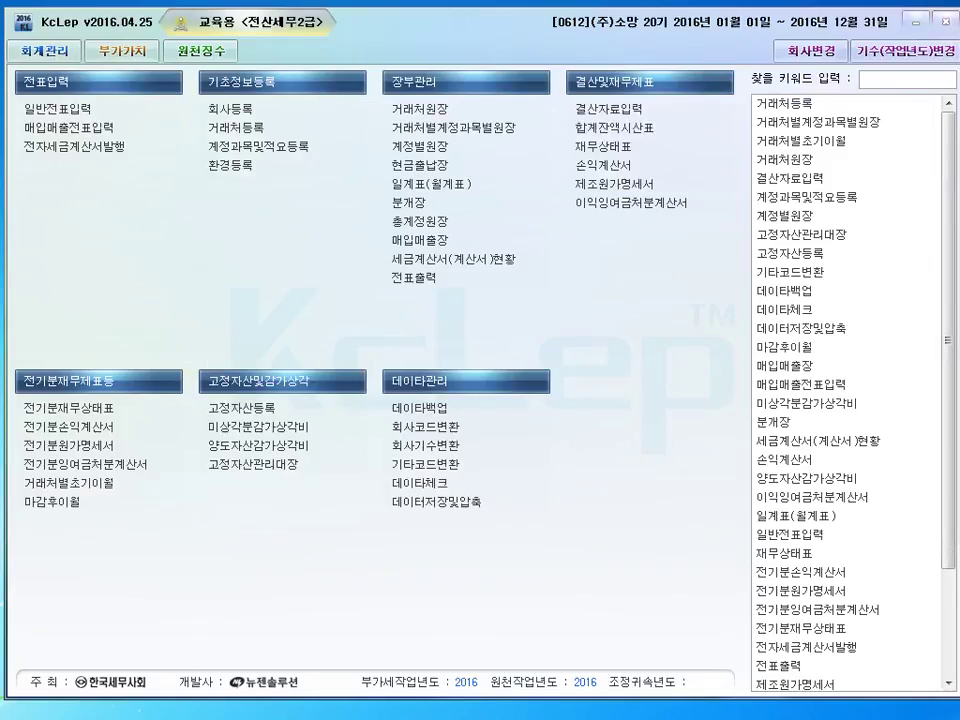
- Switch to the exam document's question 03 and underline 대손세액공제신고서, 파산 and the date 2016. 4. 10
key("alt+Tab")
scroll(549, 471, "down", 10)
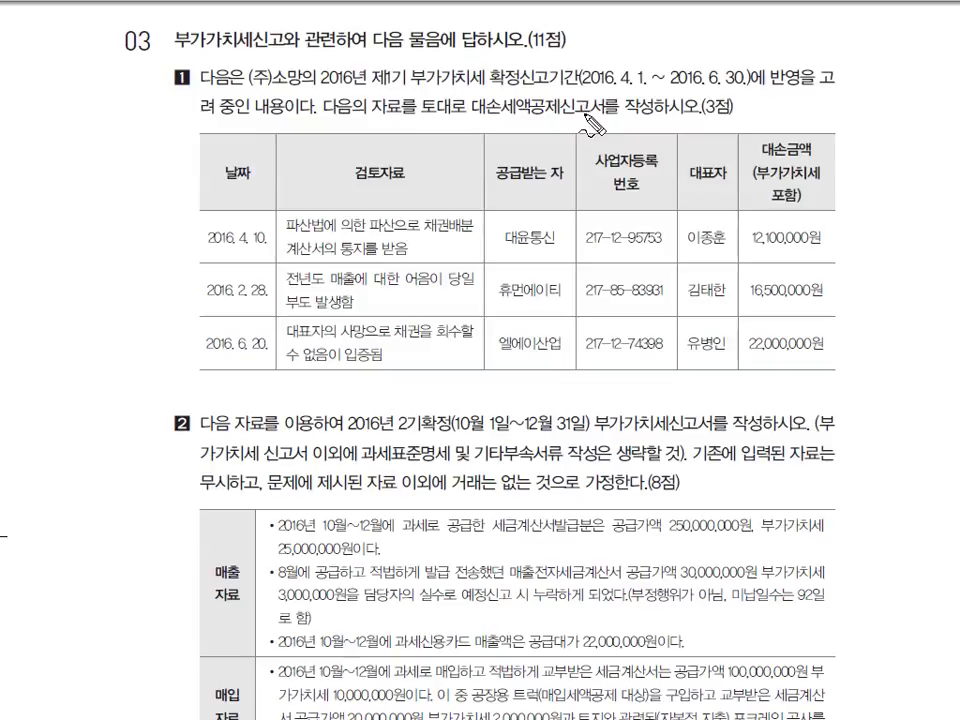
left_click_drag(480, 119, 590, 114)
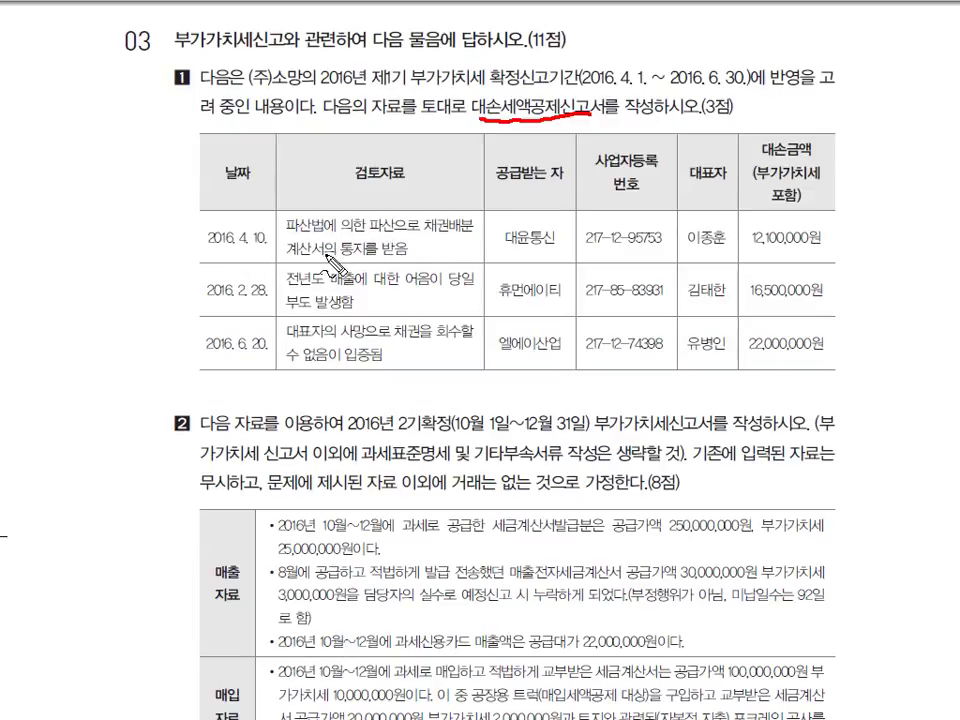
left_click_drag(365, 229, 395, 229)
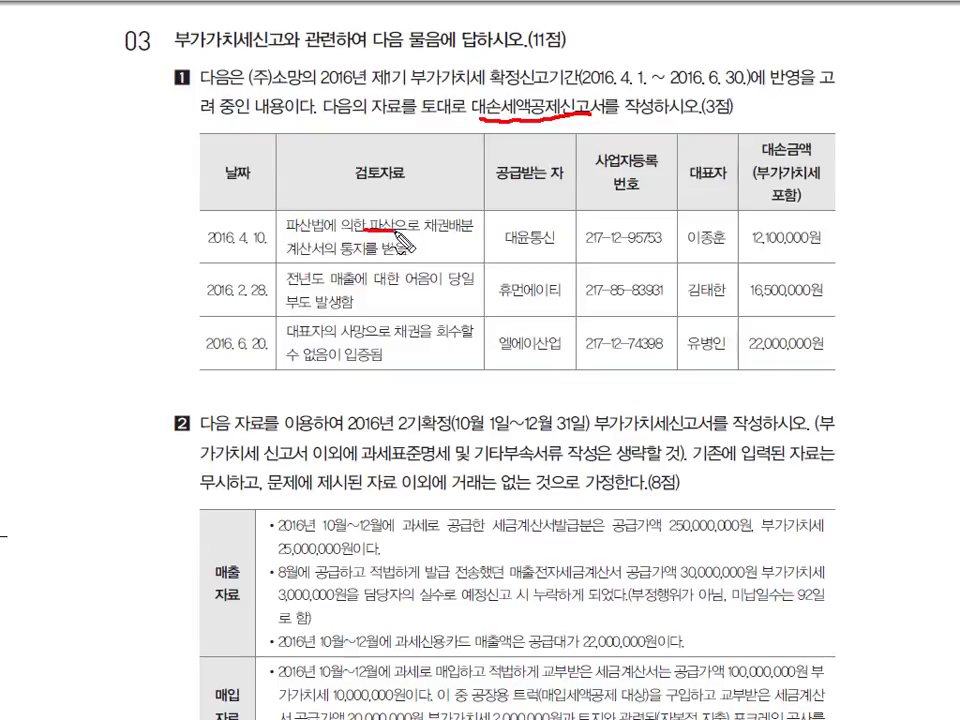
left_click_drag(208, 240, 262, 248)
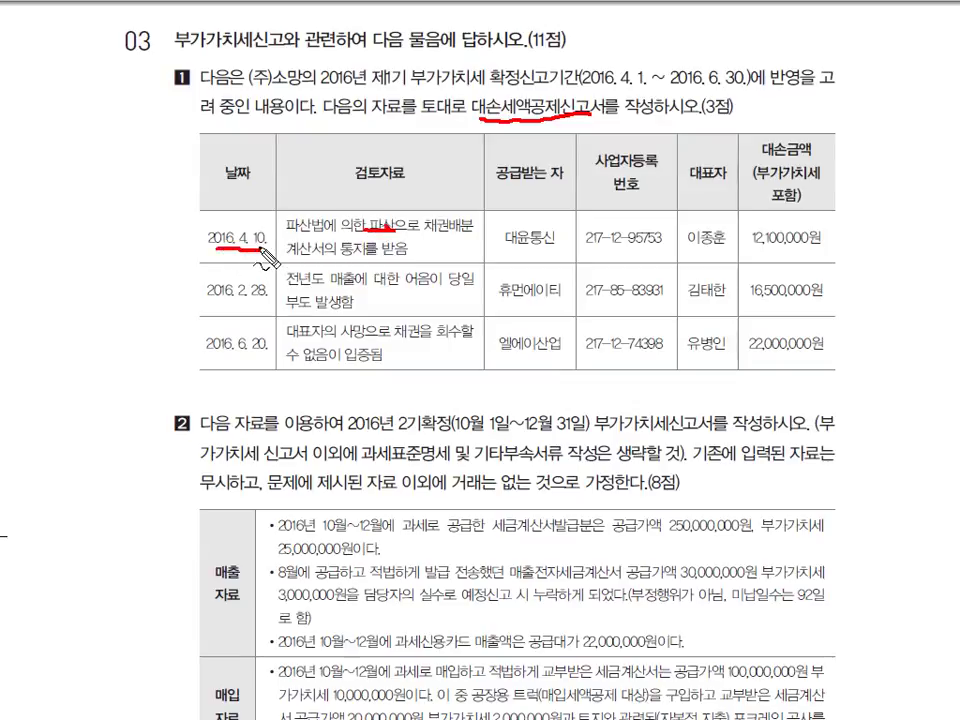
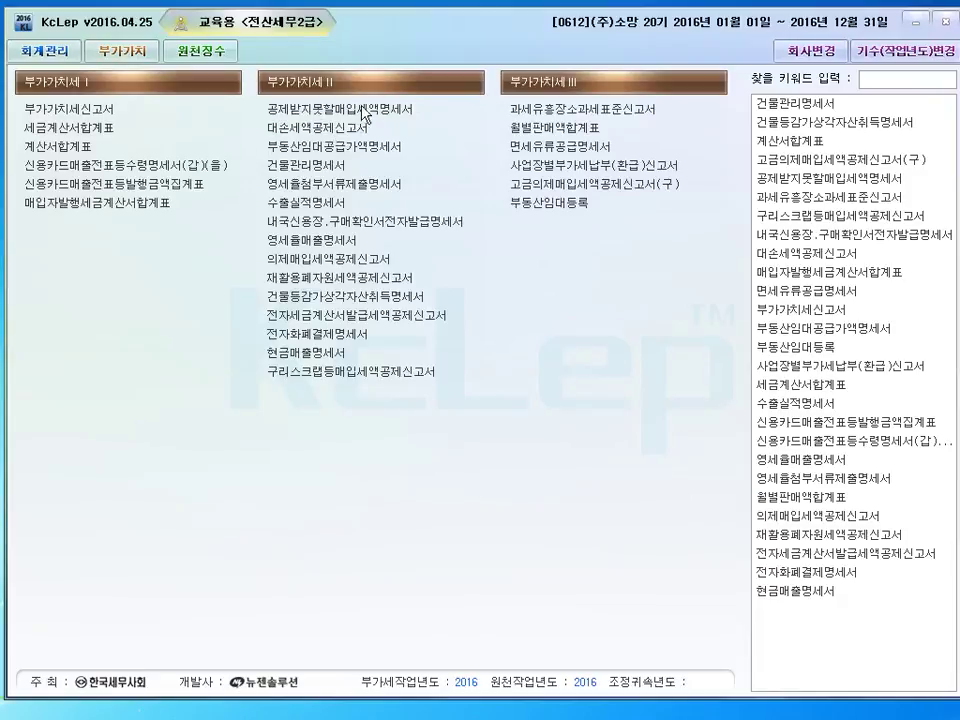
- Open the 대손세액공제신고서 and set its 대손발생 inquiry period to April through June 2016
left_click(318, 128)
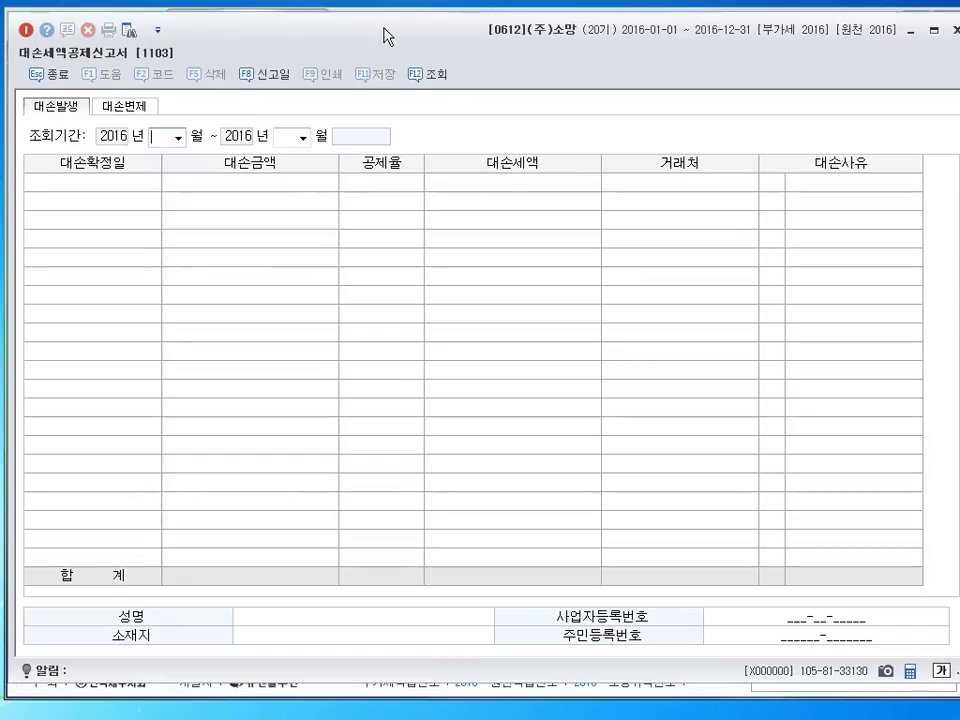
type("4")
key("Return")
type("6")
key("Return")
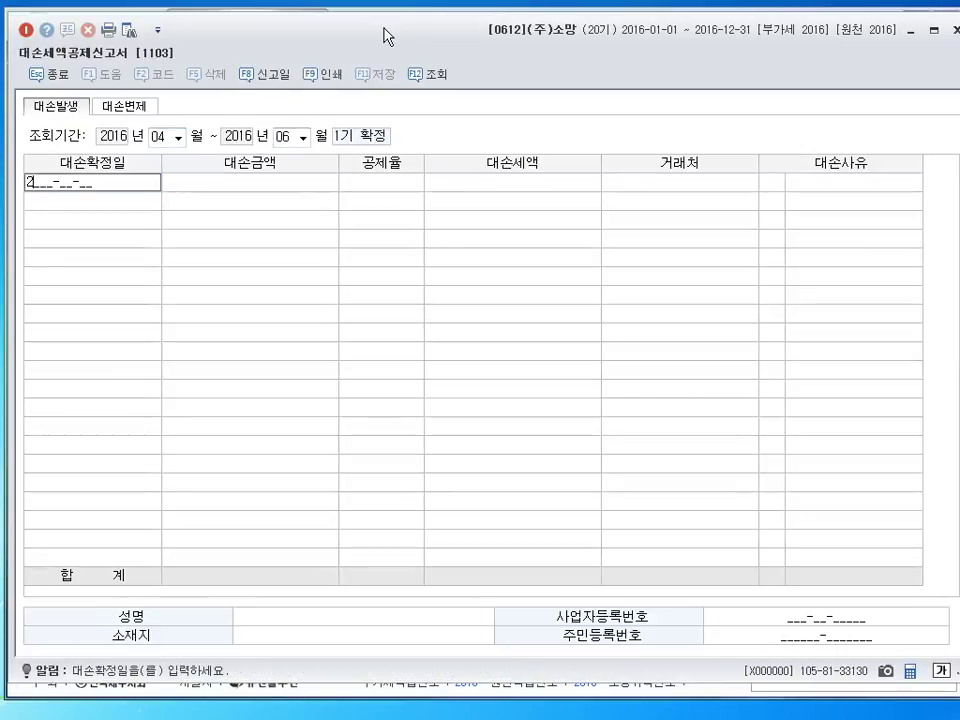
- Start a bad-debt row with 대손확정일 2016-04-10 and 대손금액 12,100,000, accepting the computed 대손세액
type("2016-04-10")
key("Return")
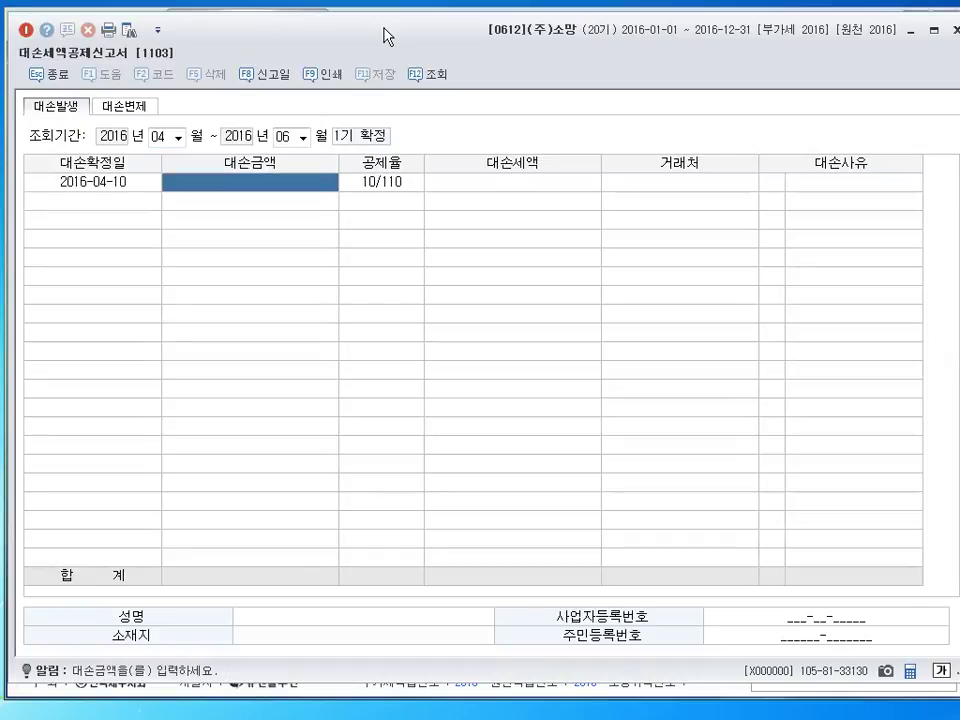
type("12")
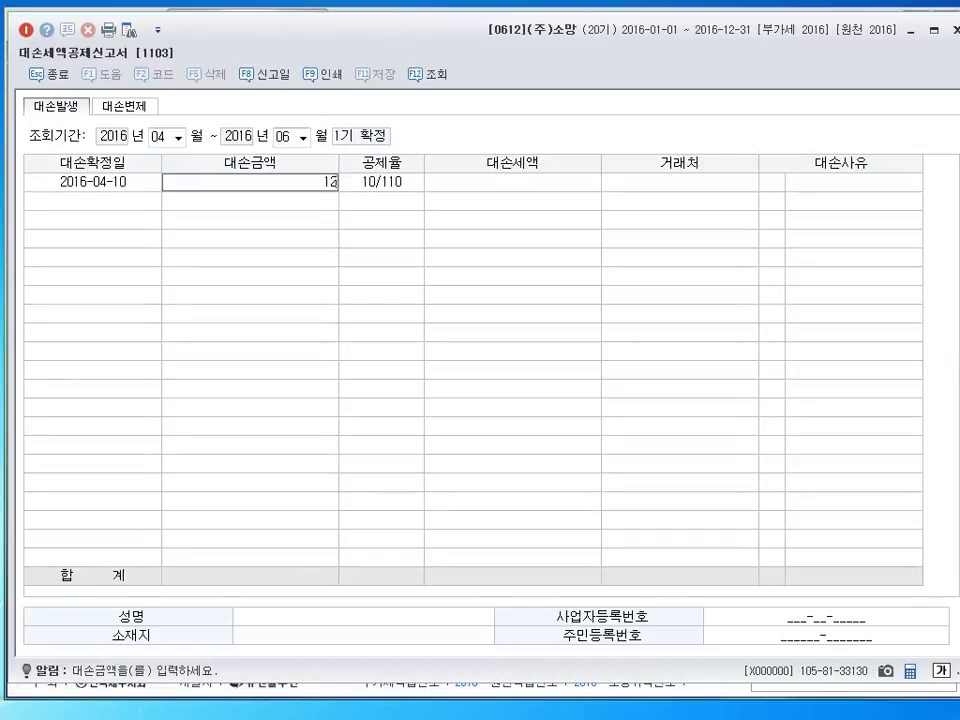
type(",100,000")
key("Return")
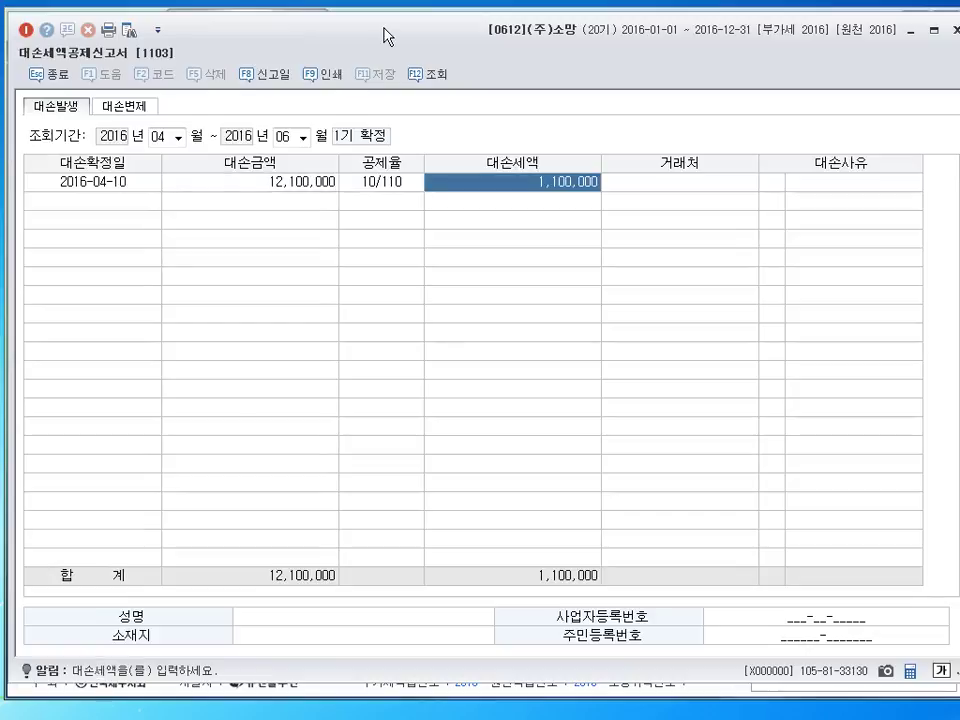
key("Return")
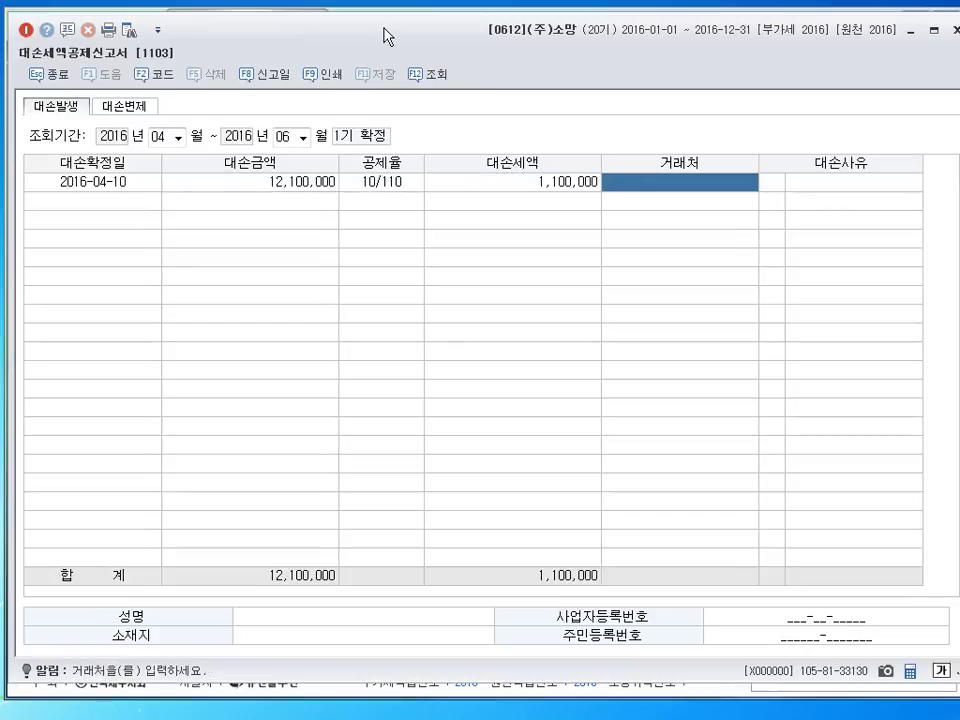
- Set the April 10 bad debt's 거래처 to 대윤통신 and its 대손사유 to 1 파산
key("F2")
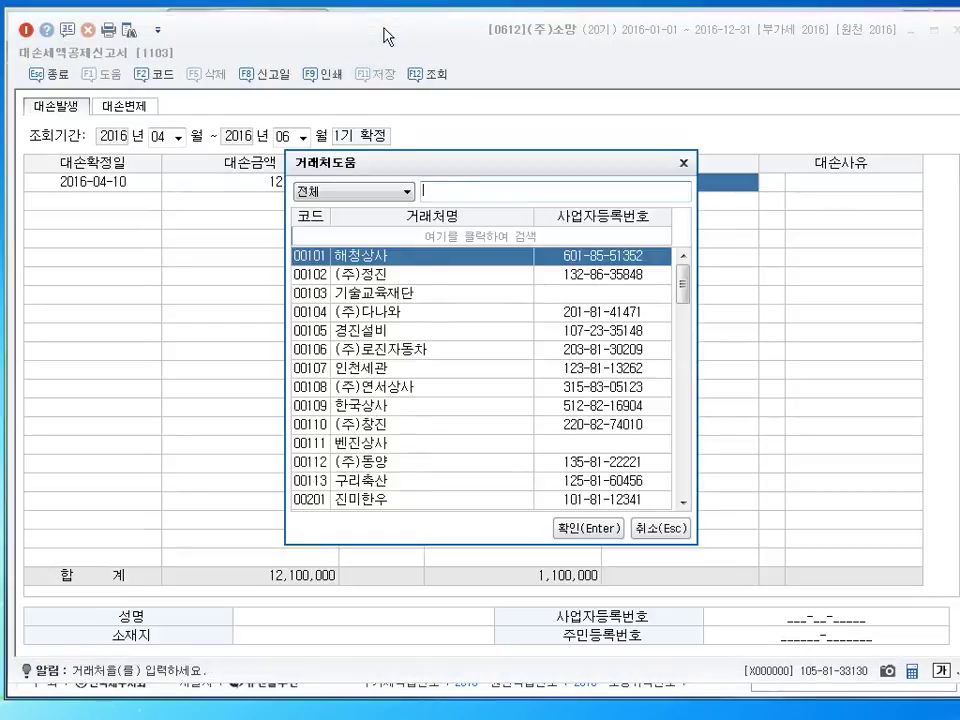
type("ㄷ")
key("BackSpace")
type("대")
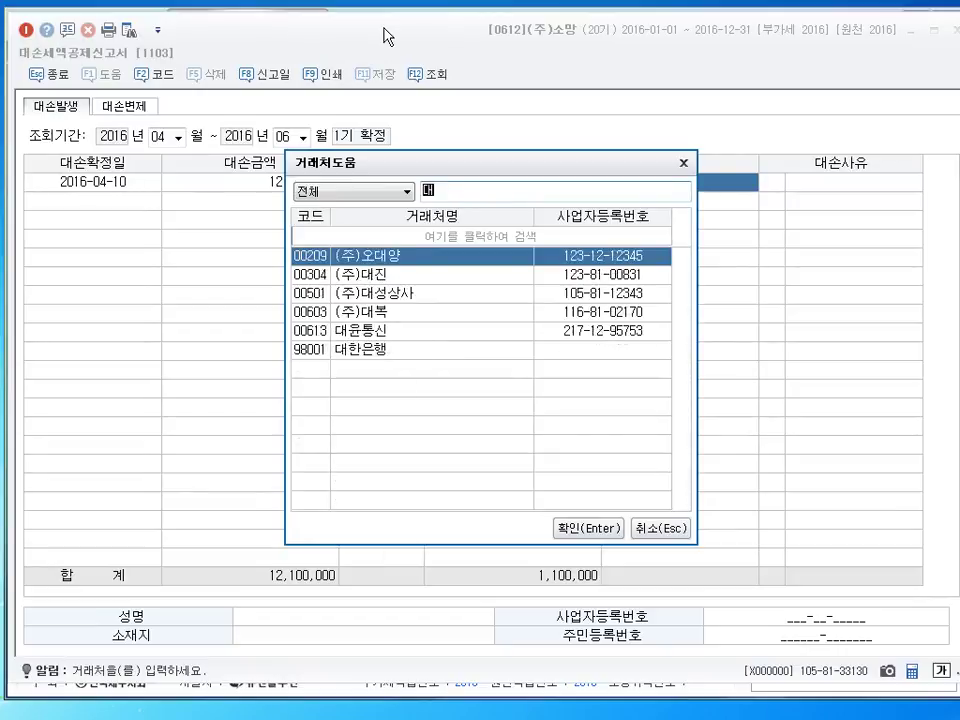
type("윤")
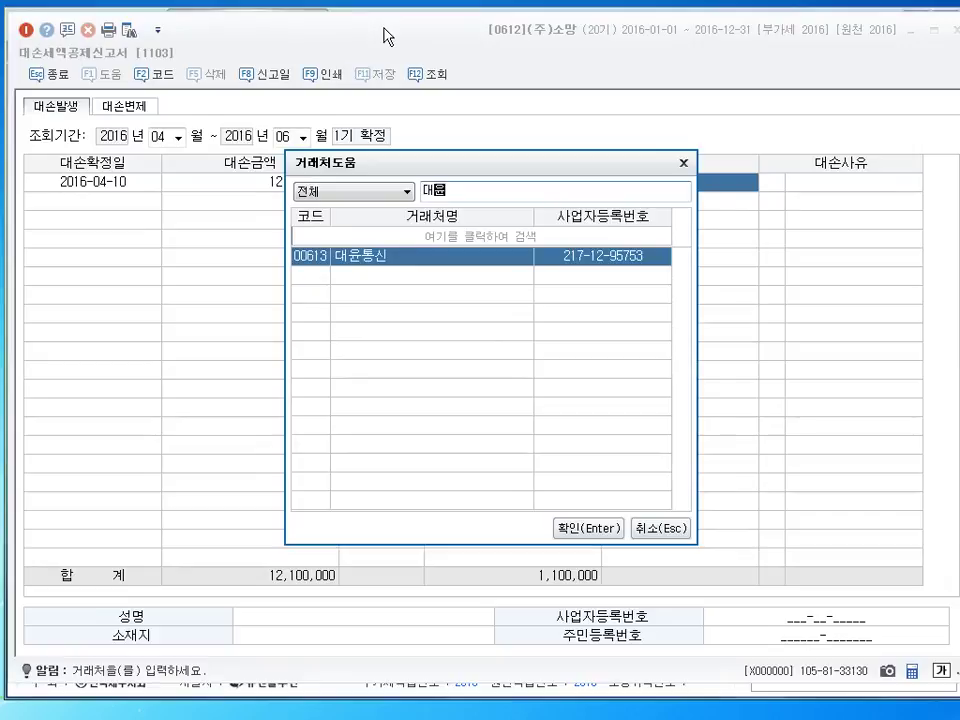
key("Return")
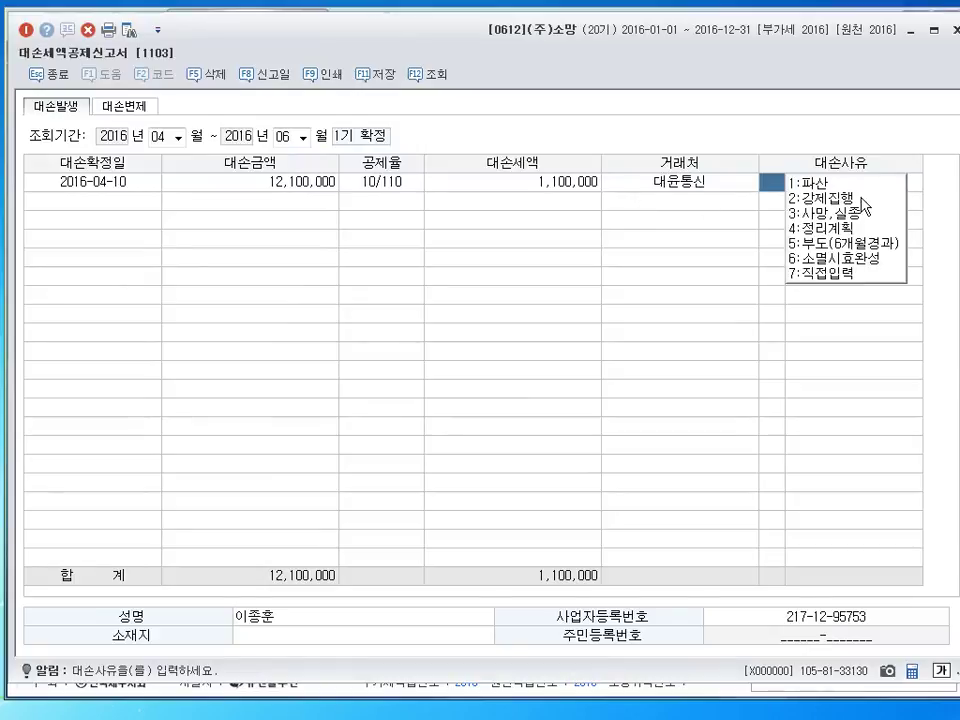
left_click(800, 184)
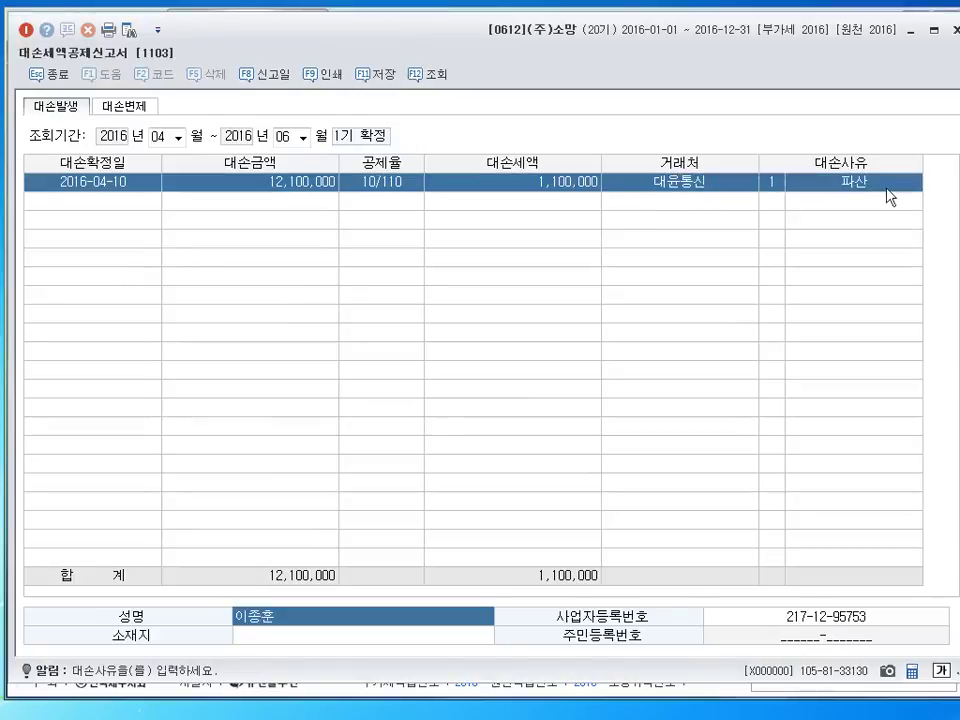
key("Return")
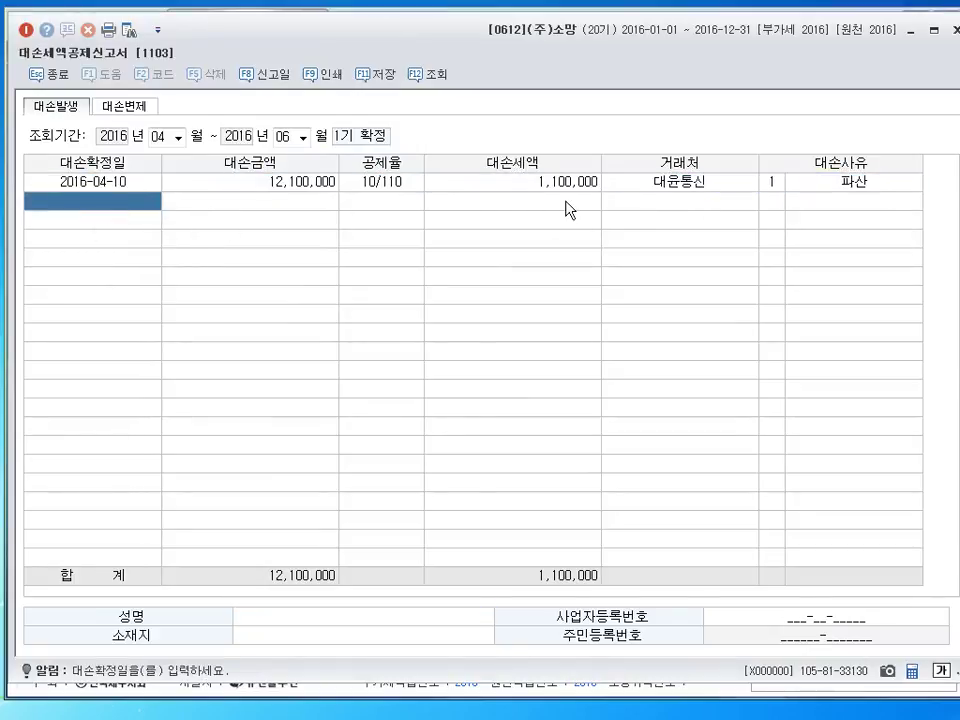
- Add a second bad-debt row with 대손확정일 2016-06-20 and 대손금액 22,000,000, accepting the computed 대손세액
type("2016-06-2")
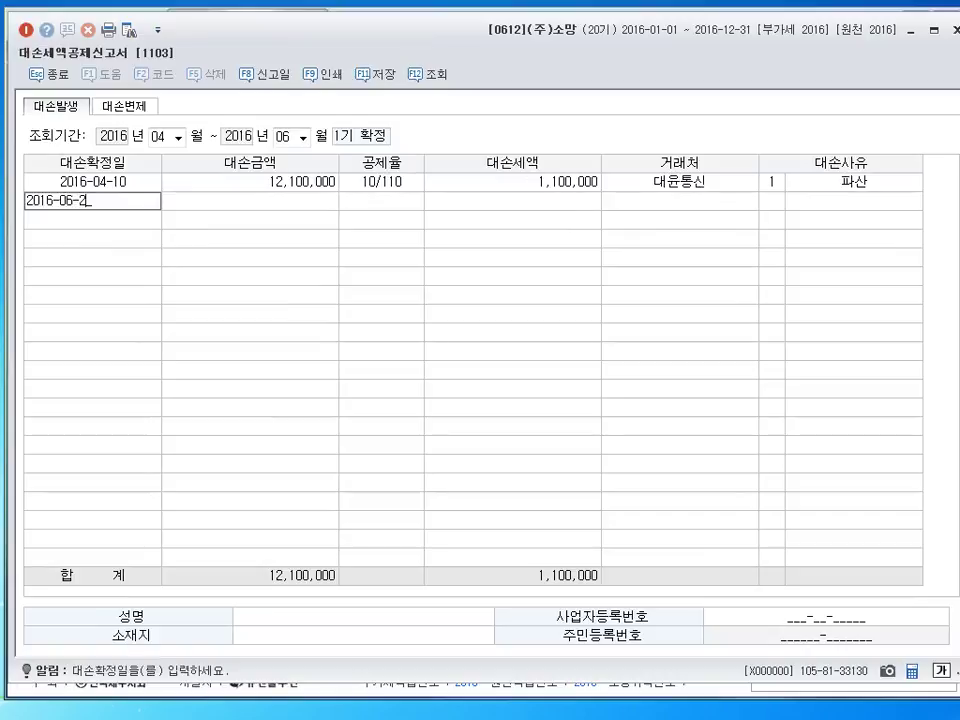
type("0")
key("Return")
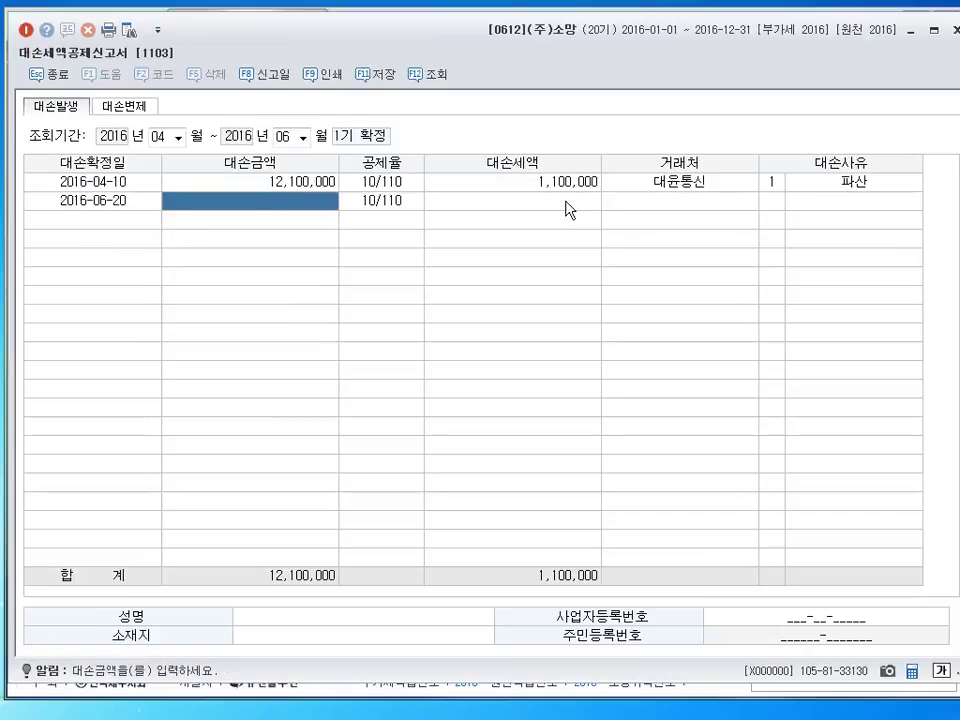
type("22000000")
key("Return")
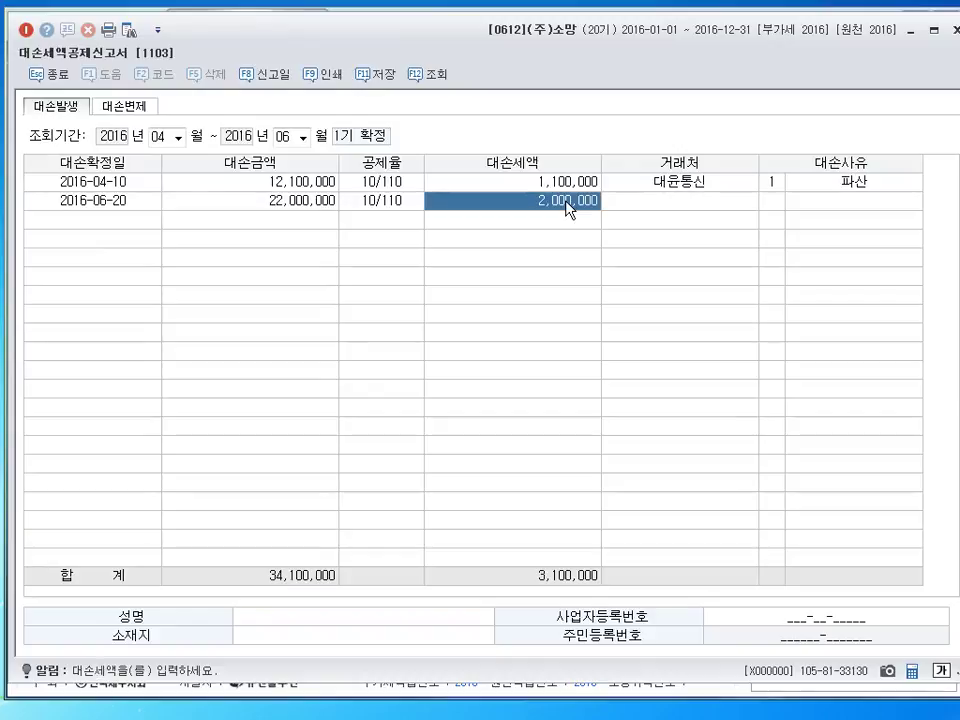
key("Return")
- Set the June 20 bad debt's 거래처 to 엘에이산업 and its 대손사유 to 3 사망,실종
key("F2")
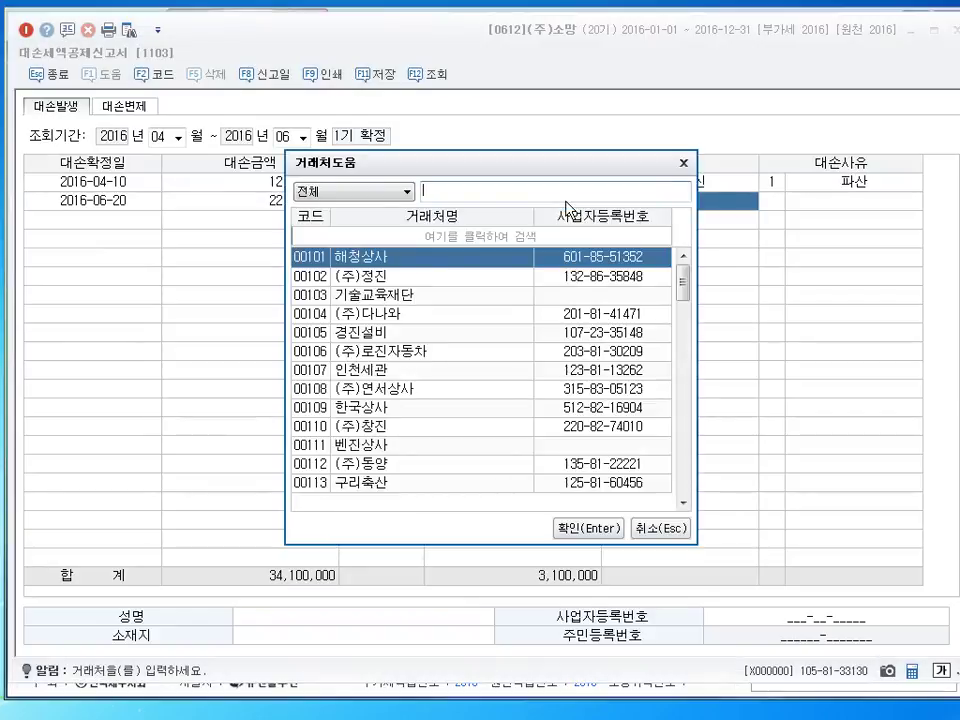
type("ㅇ")
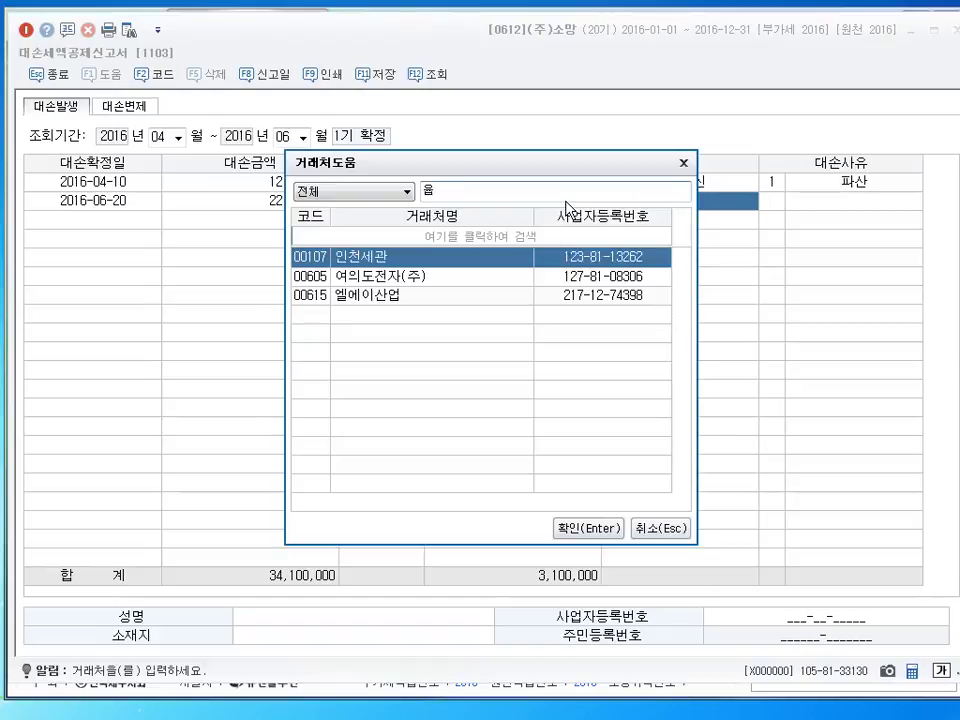
type("ㅔㄹ")
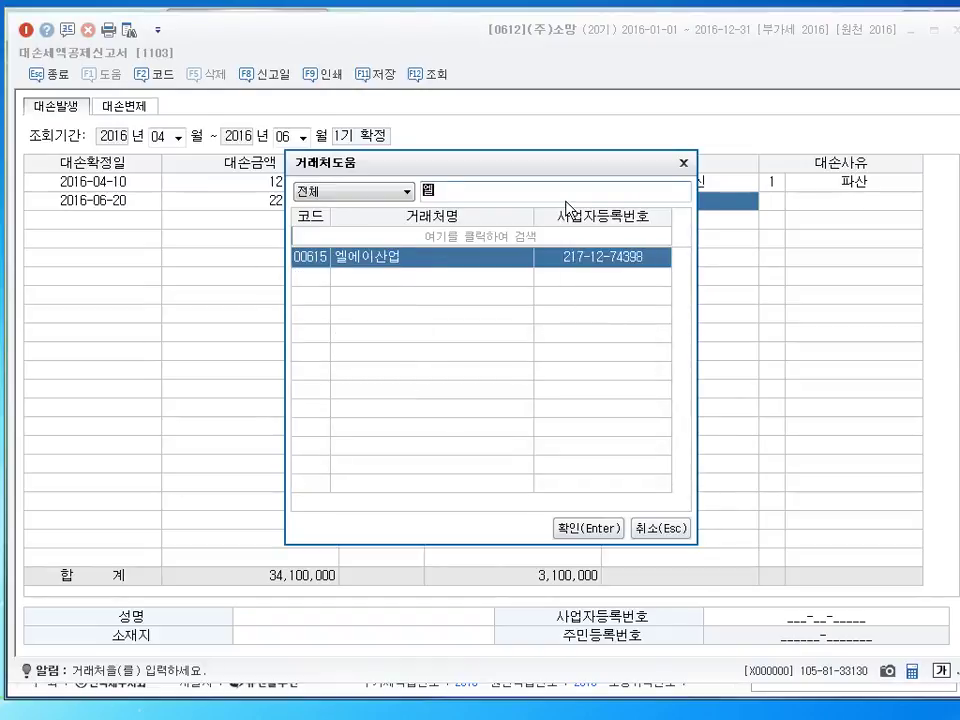
key("Return")
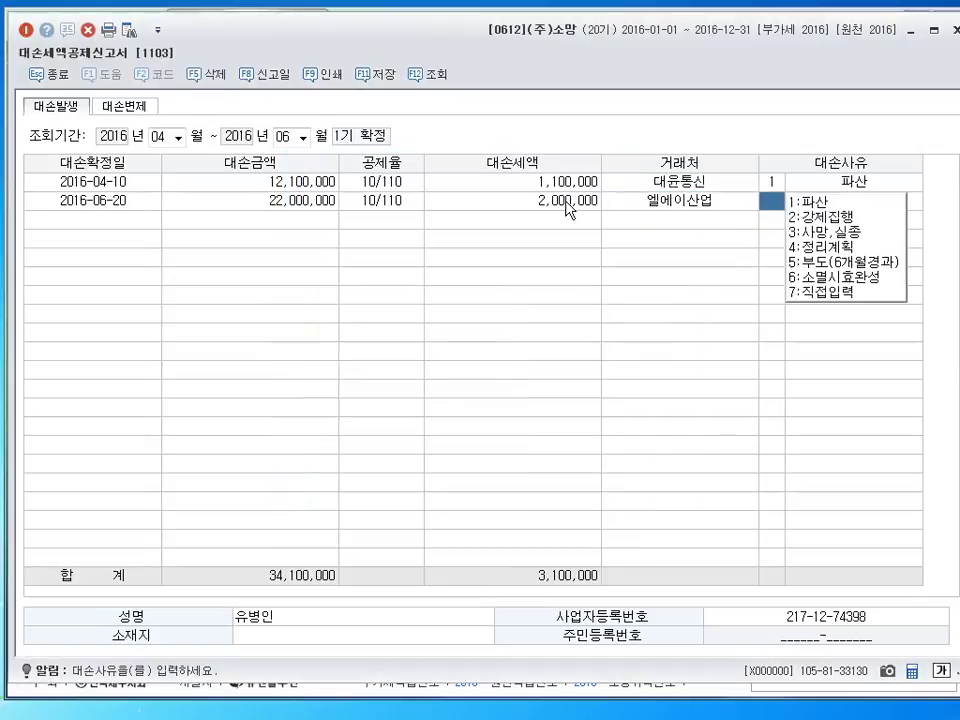
left_click(829, 233)
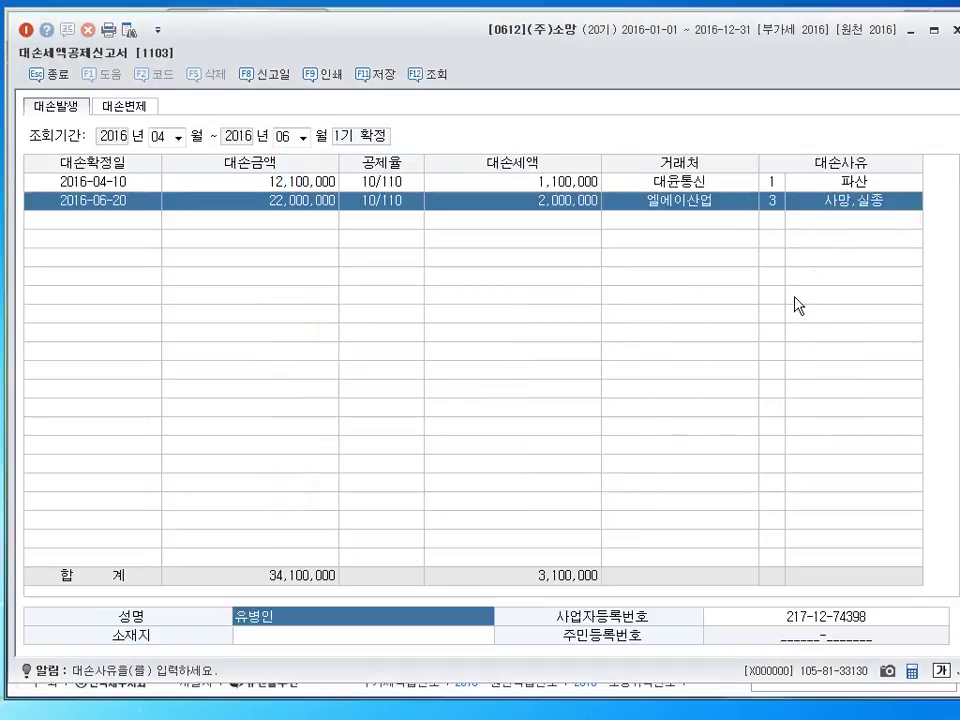
- Save the completed 대손세액공제신고서 and close it
key("Up")
key("Up")
key("Right")
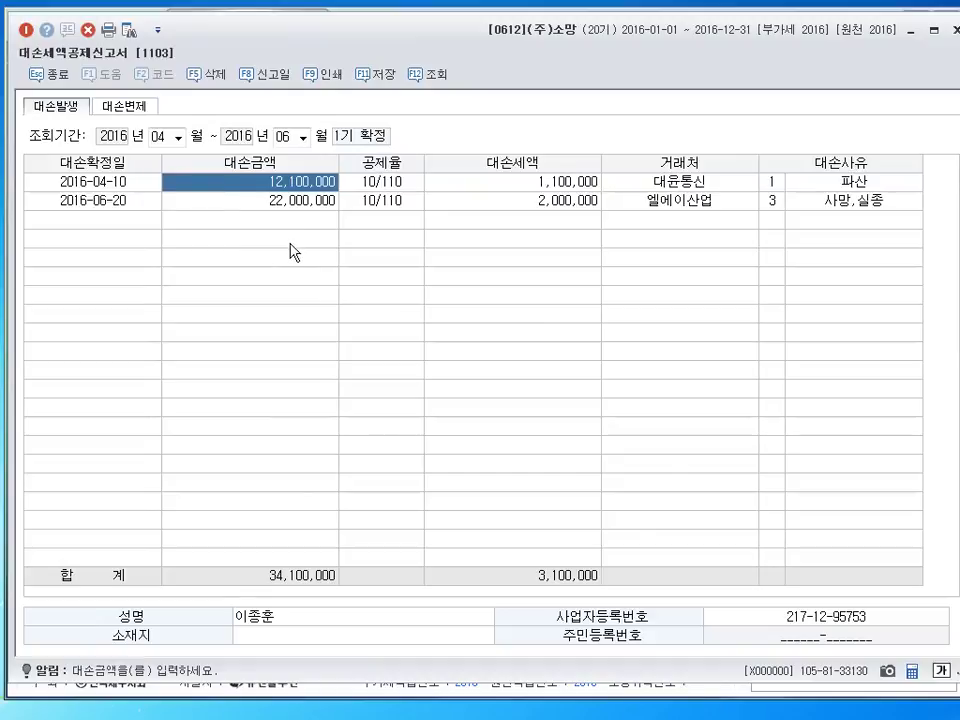
left_click(375, 79)
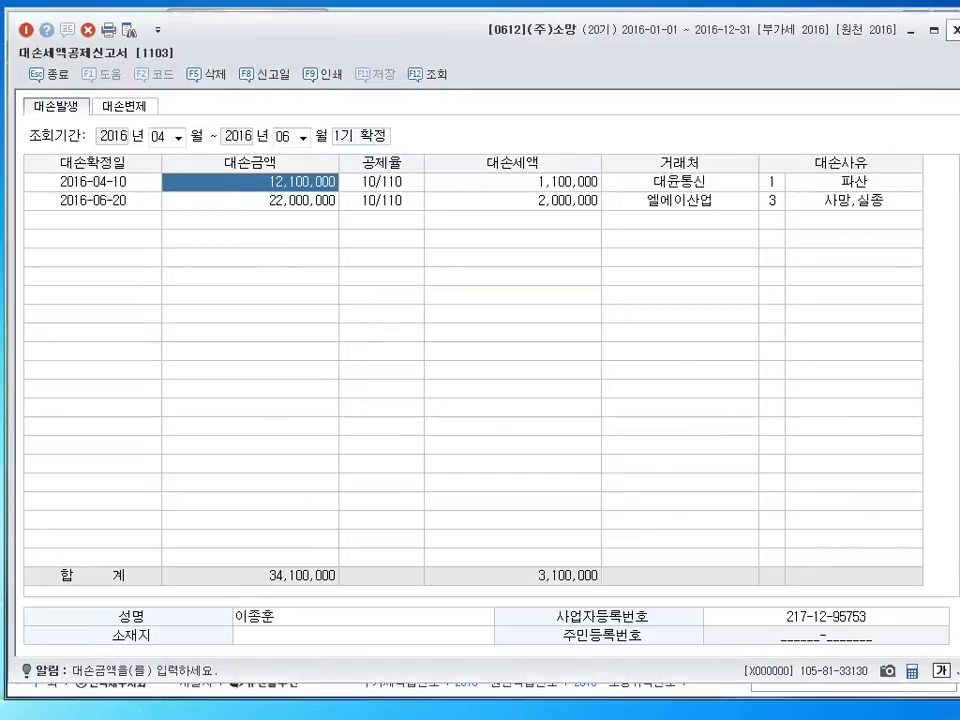
left_click(955, 29)
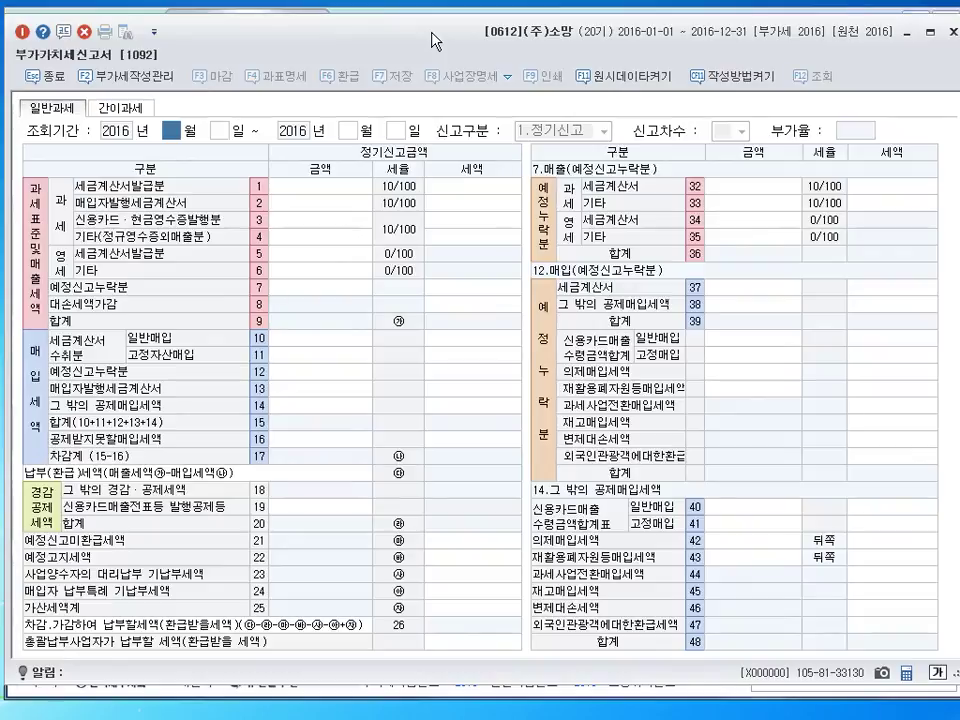
- Load the 부가가치세신고서 for the period October 1 to December 31, 2016
type("10")
key("Return")
key("Return")
type("12")
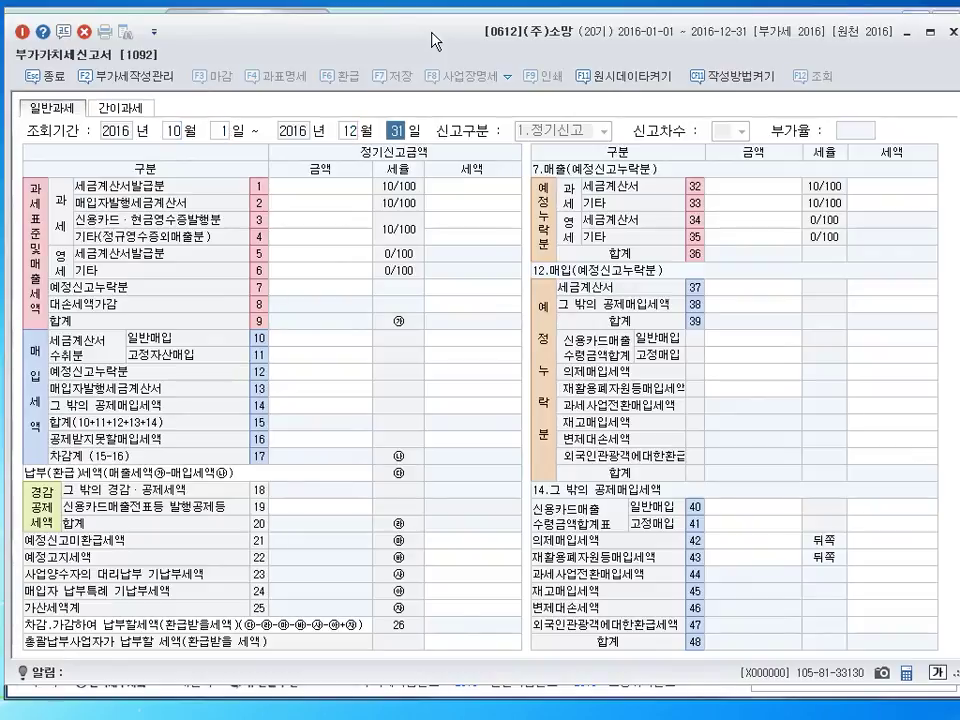
key("Return")
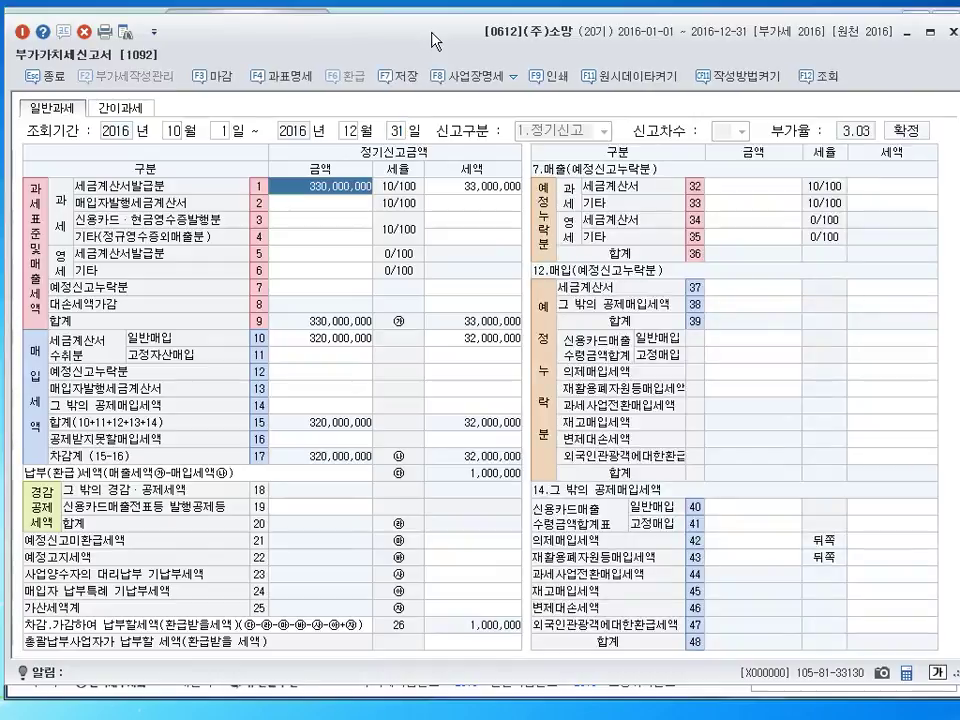
- Clear the preloaded amounts in row 1 세금계산서발급분 and the amount and tax in row 10 일반매입
key("Delete")
key("Return")
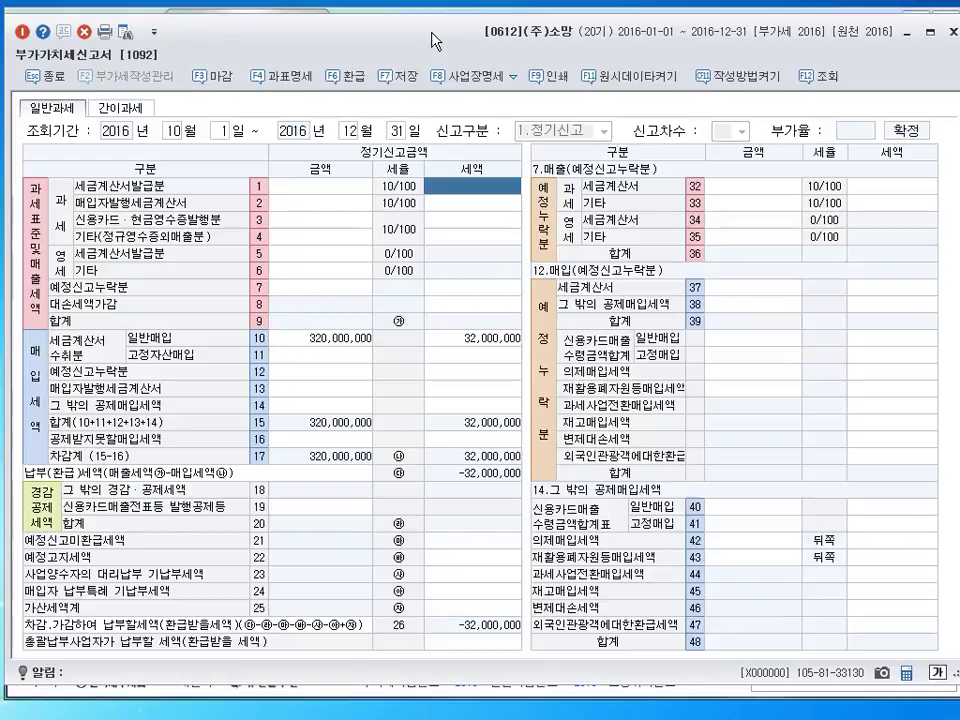
key("Return")
key("Return")
key("Return")
key("Return")
key("Return")
key("Return")
key("Return")
key("Return")
key("Return")
key("Return")
key("Return")
key("Return")
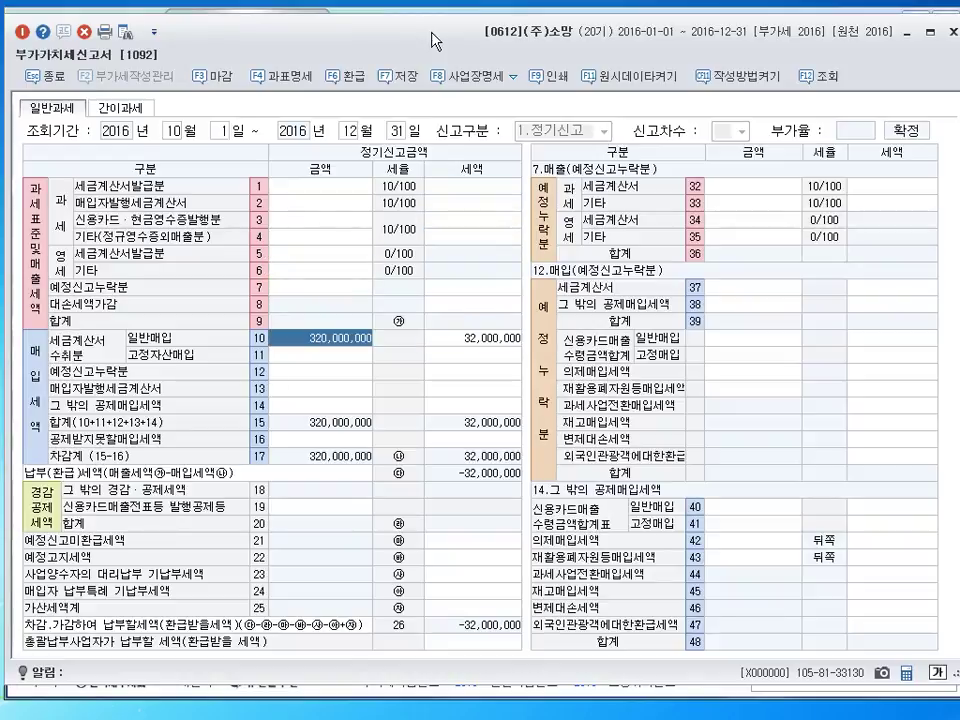
key("Delete")
key("Return")
key("Delete")
key("Return")
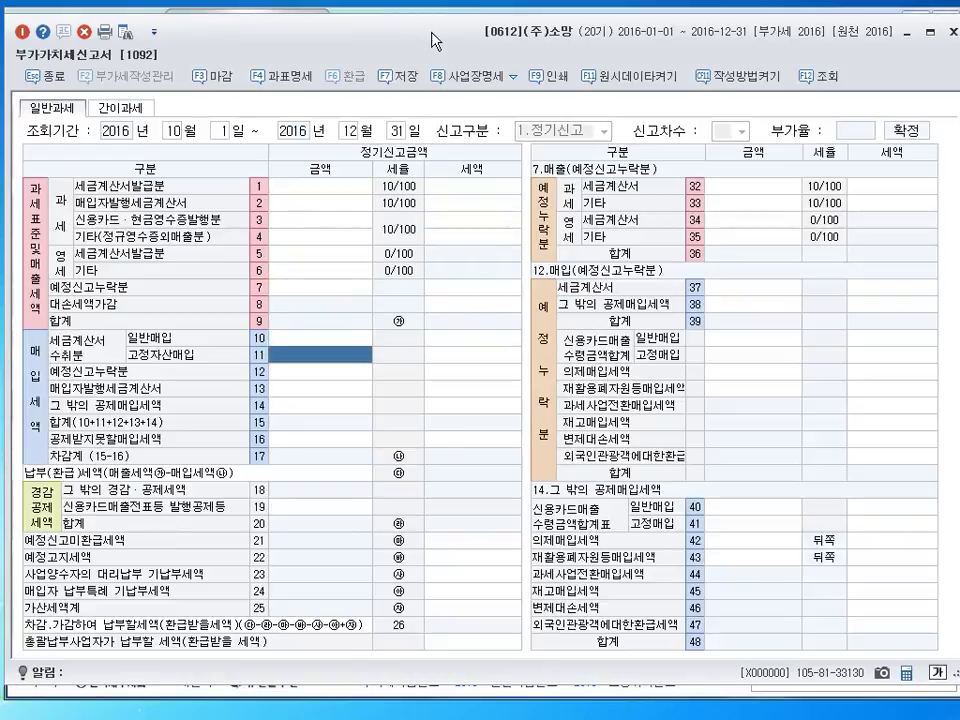
- Enter 250,000,000 as the 금액 of row 1, 과세 세금계산서발급분
key("Up")
key("Up")
key("Up")
key("Up")
key("Up")
key("Up")
key("Up")
key("Up")
key("Up")
key("Up")
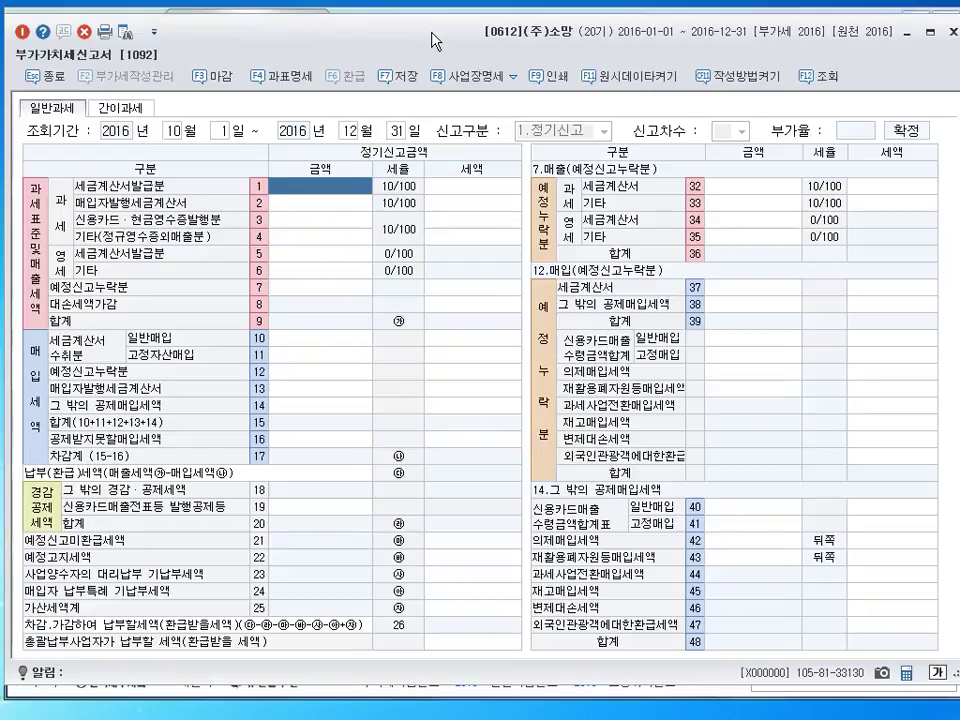
type("250000000")
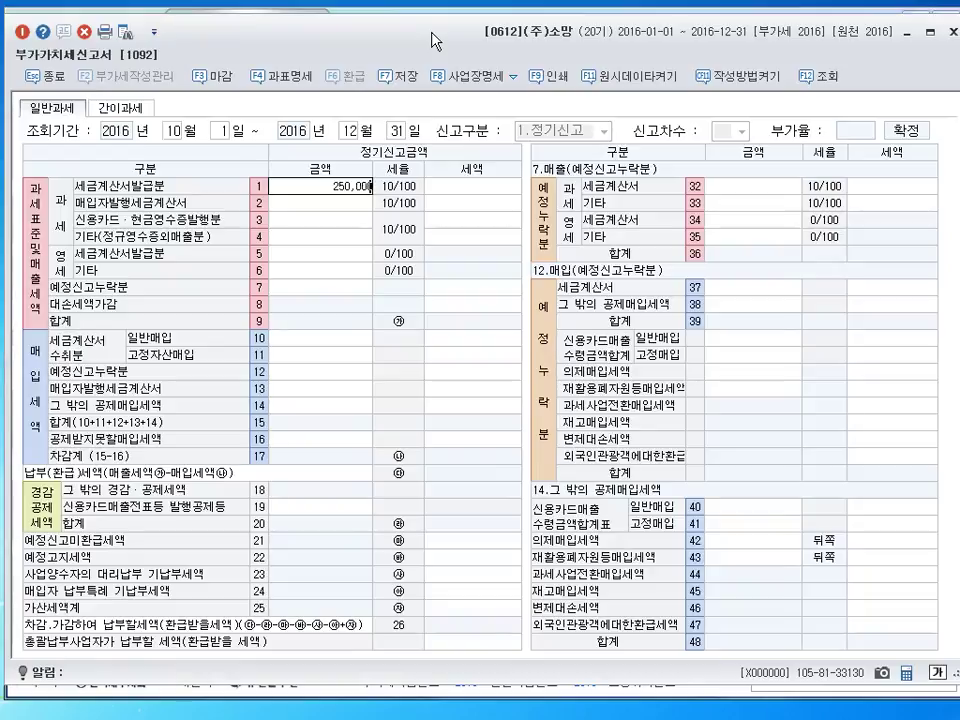
key("Return")
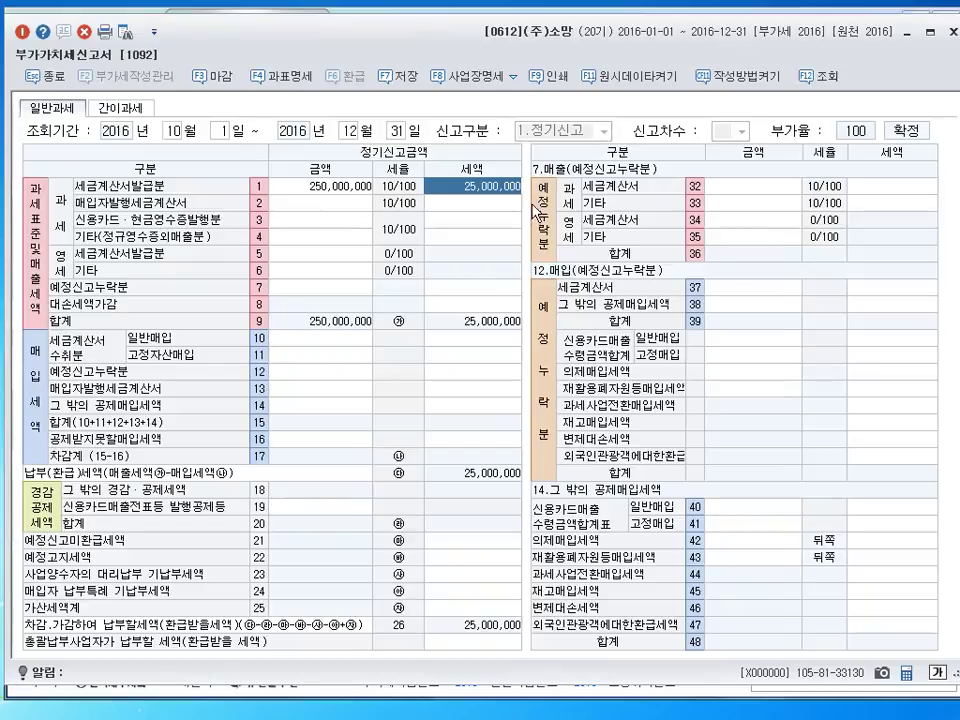
- Enter 30,000,000 as the 금액 of row 32, 과세 세금계산서, under 매출(예정신고누락분)
left_click(768, 193)
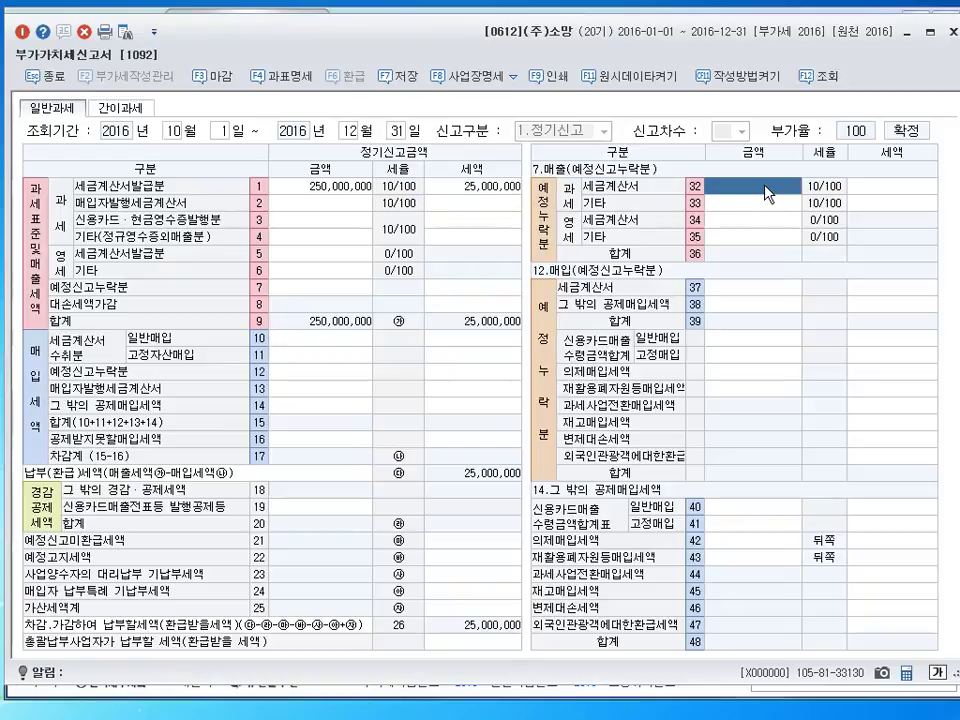
type("30000000")
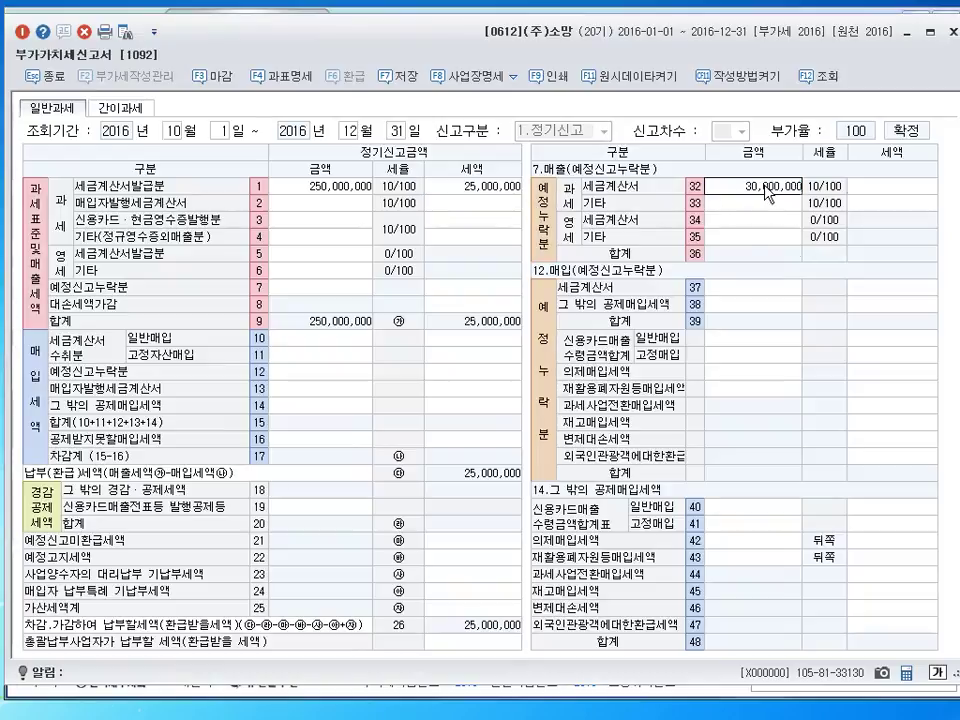
key("Return")
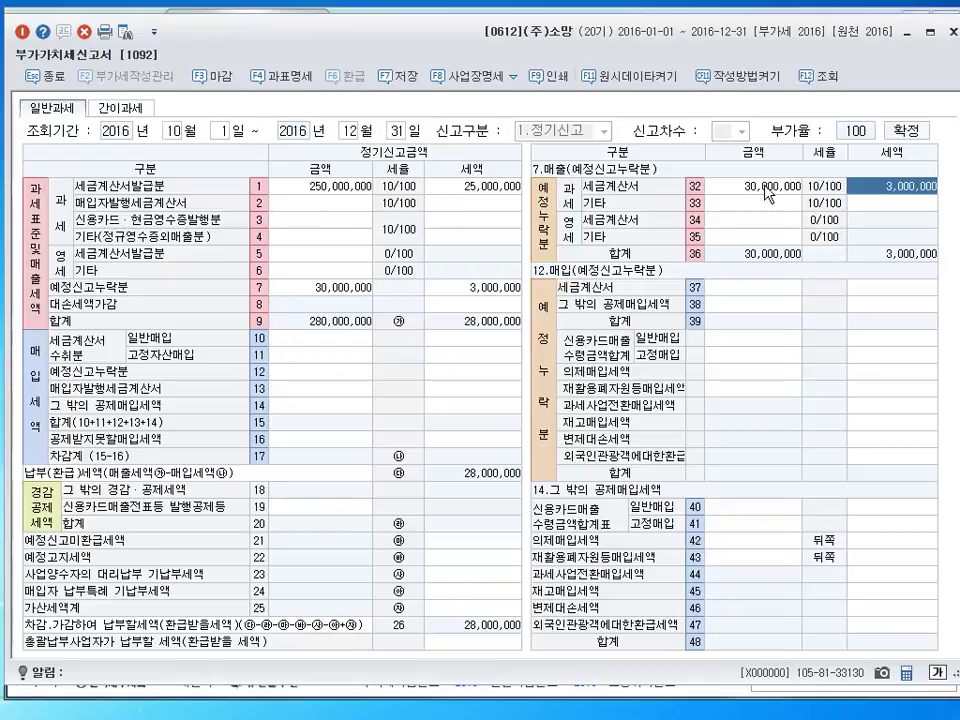
- Enter 20,000,000 as the 금액 of row 3, 신용카드·현금영수증발행분
left_click(336, 220)
type("2")
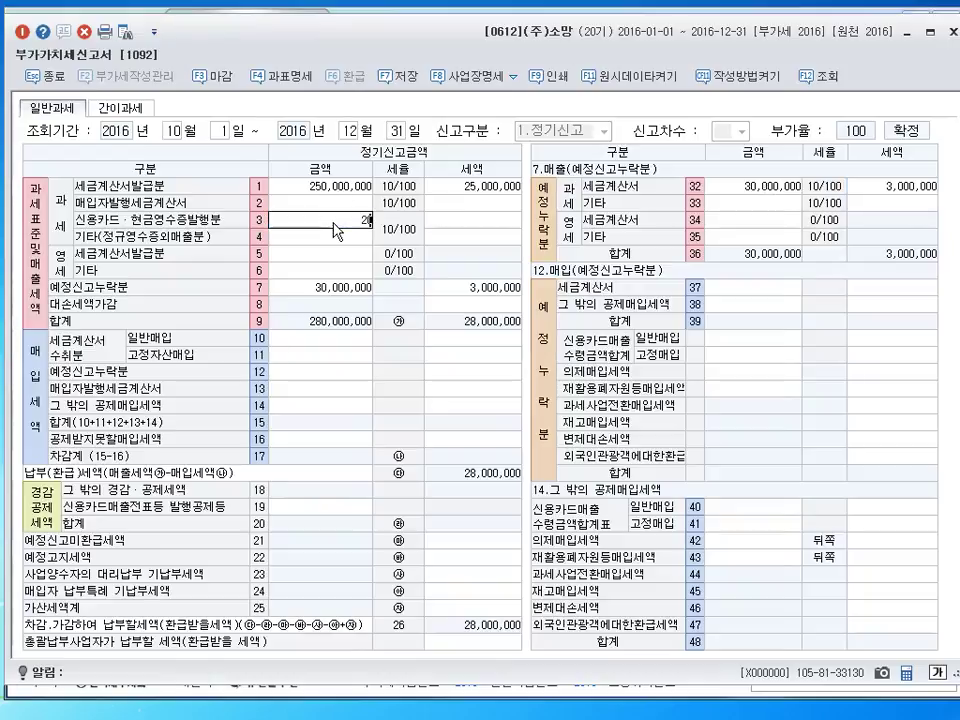
type("0,000,000")
key("Return")
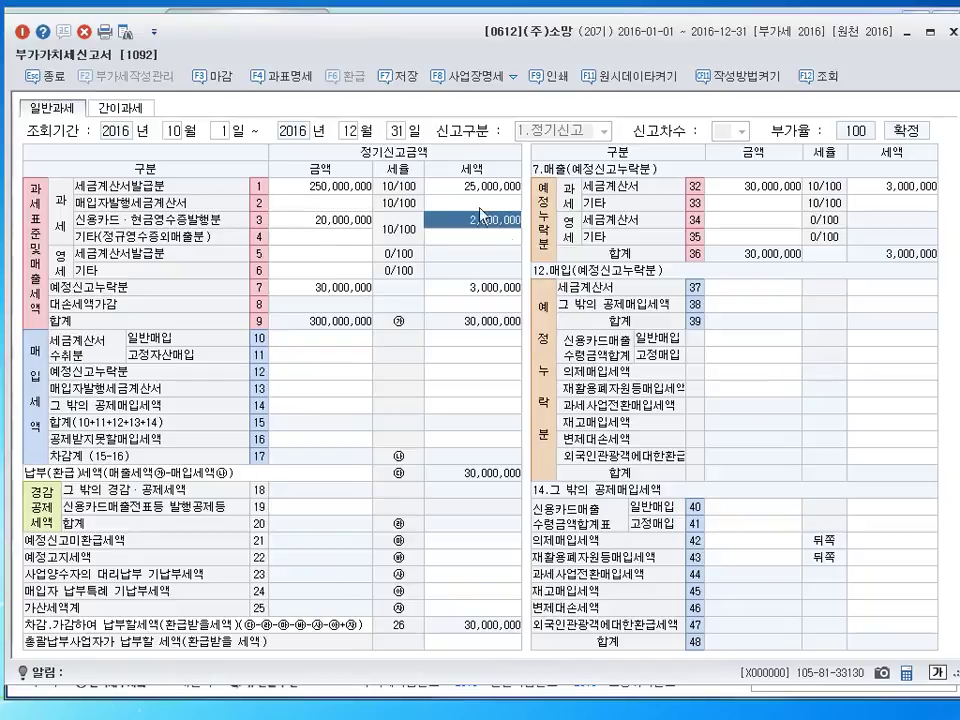
- Enter 22,000,000 as the 금액 of row 19, 신용카드매출전표등 발행공제등
left_click(330, 507)
type("22000000")
key("Return")
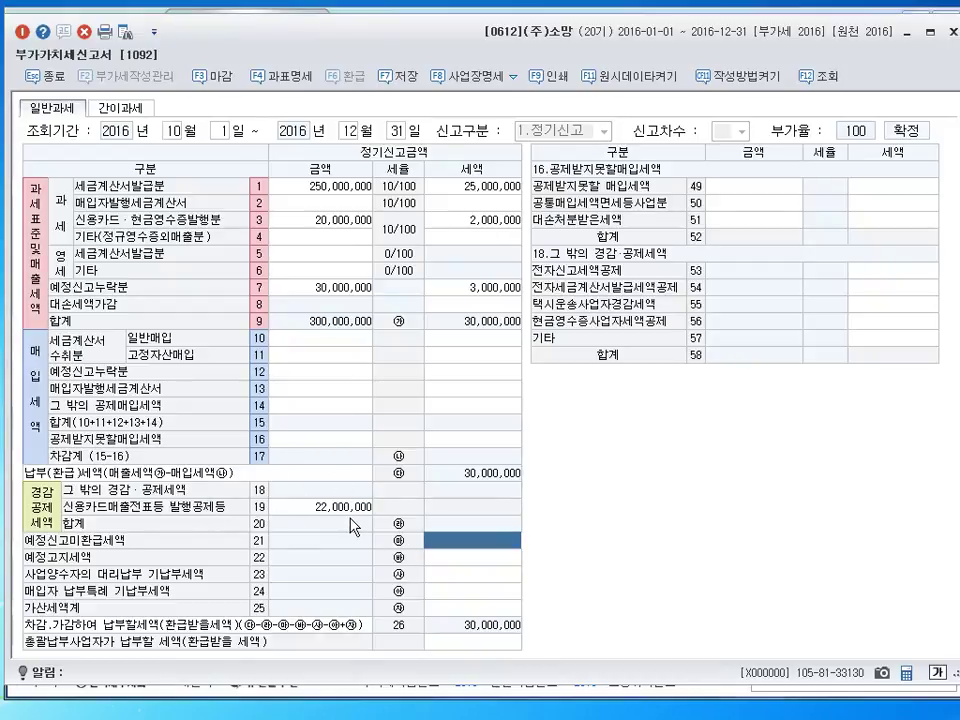
left_click(320, 219)
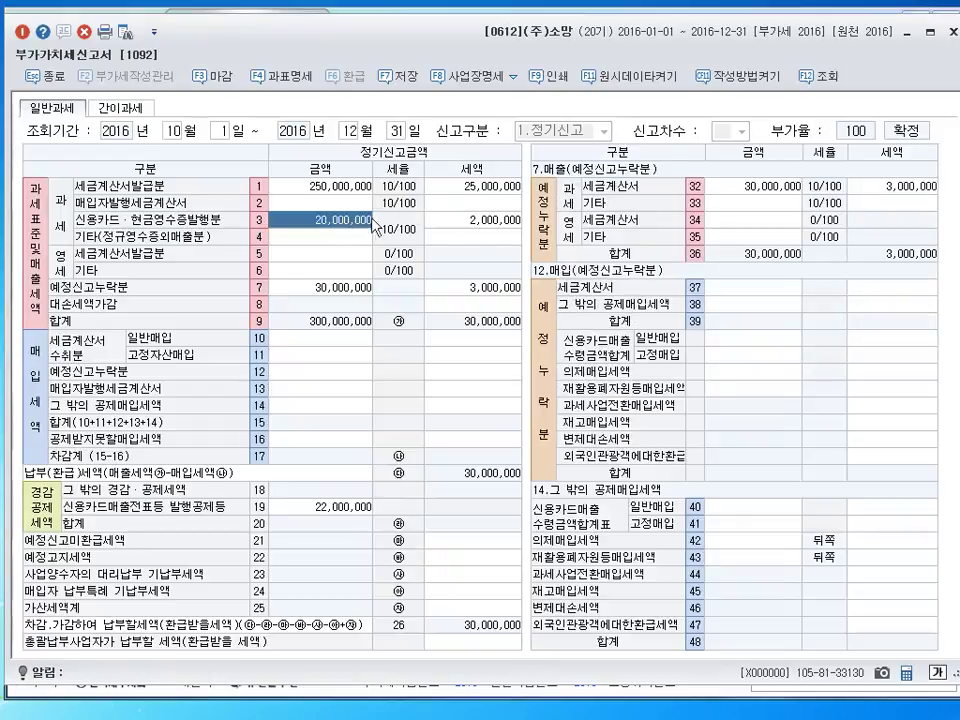
key("Return")
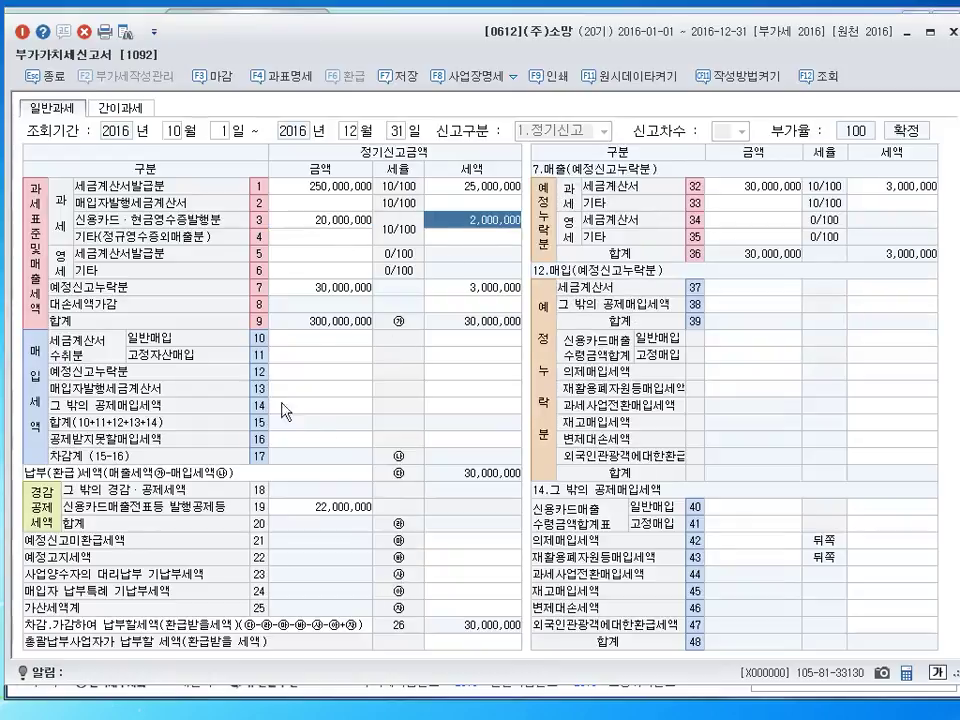
left_click(324, 228)
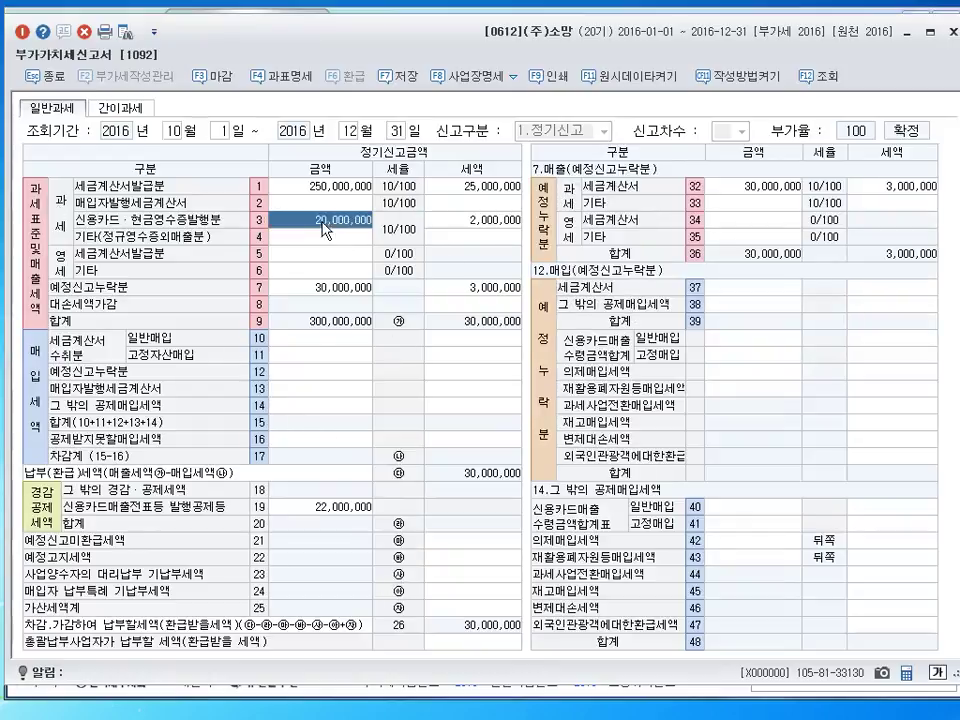
left_click(456, 221)
left_click(316, 510)
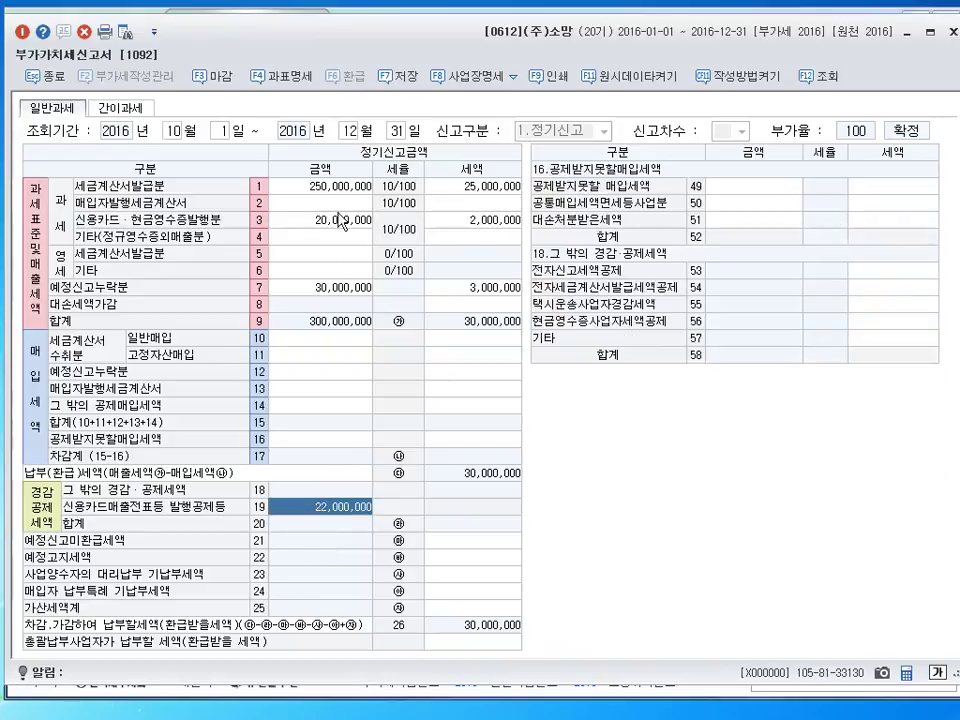
left_click(305, 187)
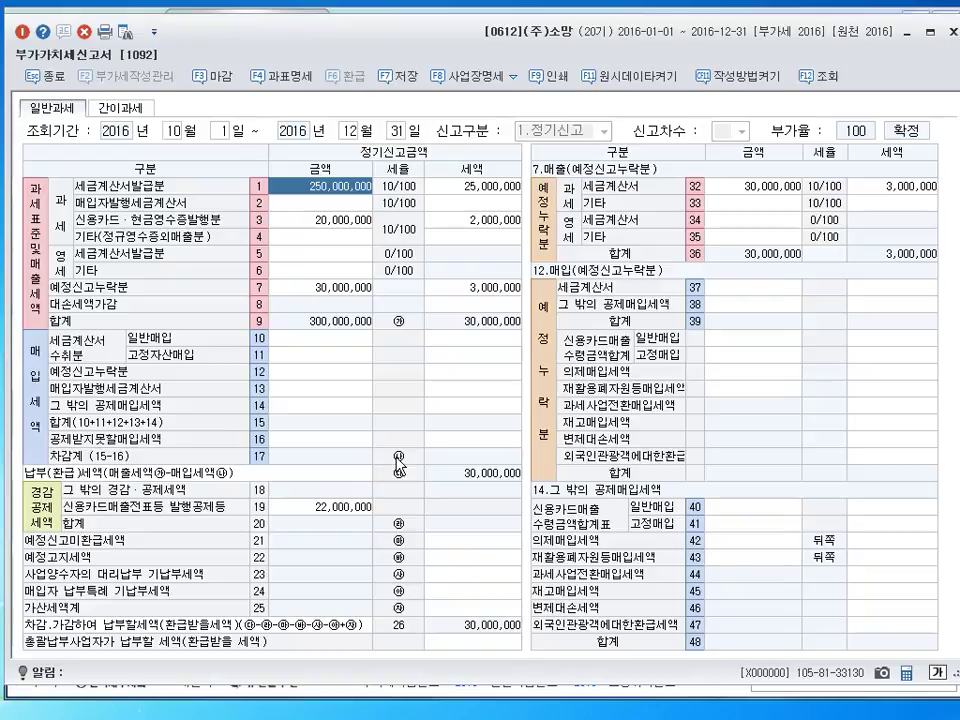
- Enter 70,000,000 as the 금액 of row 10, 세금계산서수취분 일반매입, with a 세액 of 7,000,000
left_click(349, 342)
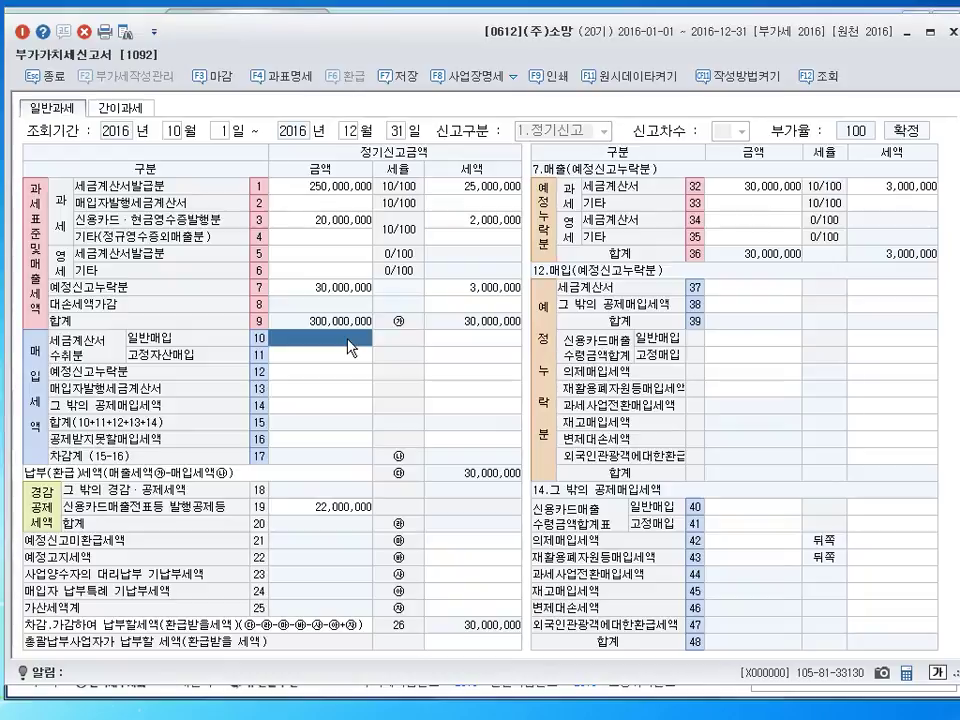
type("70,000,000")
key("Return")
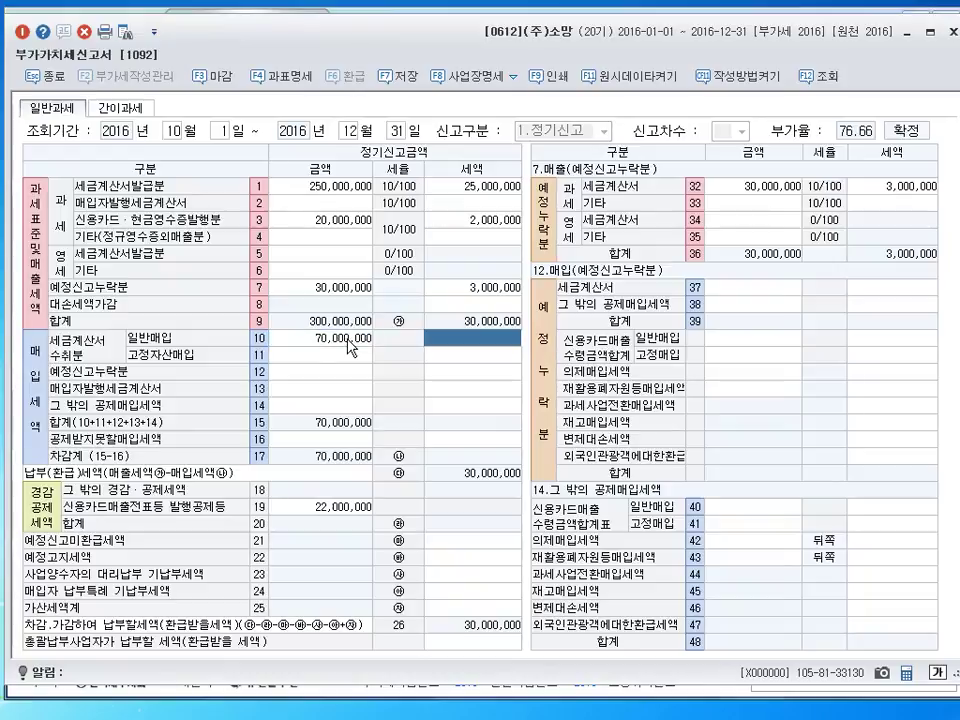
key("Return")
key("Return")
- Enter 30,000,000 as the 금액 of row 11, 고정자산매입, with a 세액 of 3,000,000
type("3")
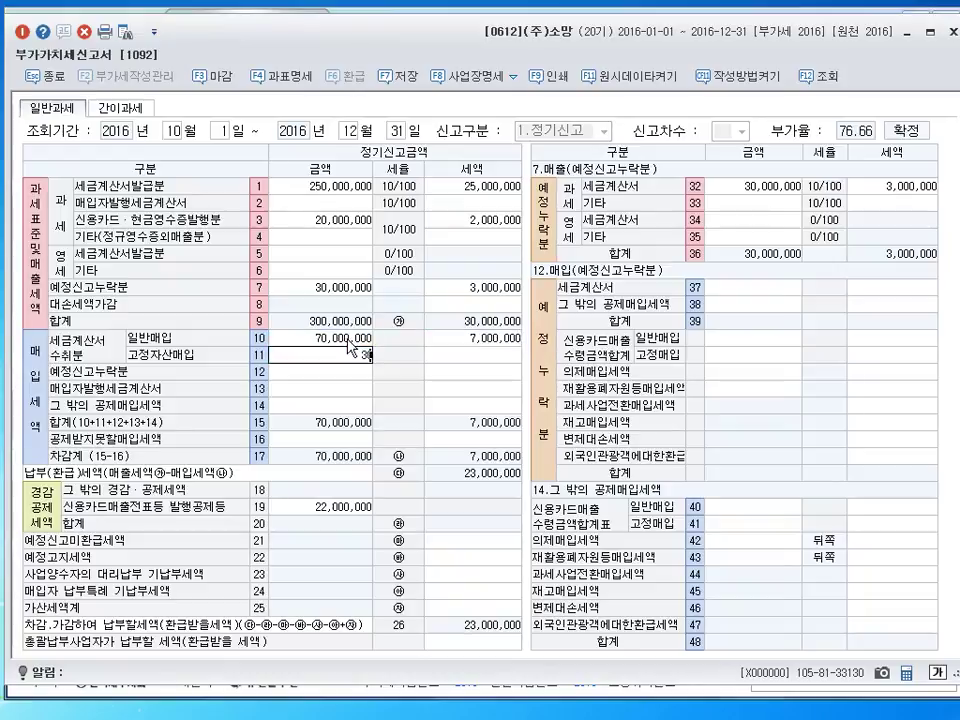
type("0,000,000")
key("Return")
key("Return")
key("Return")
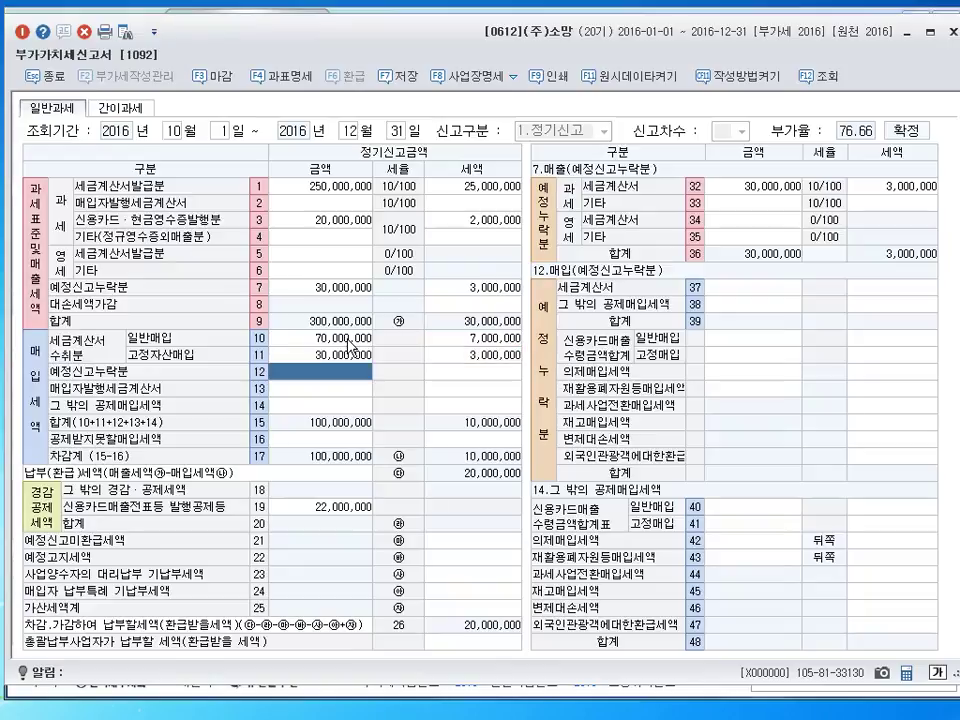
left_click(316, 338)
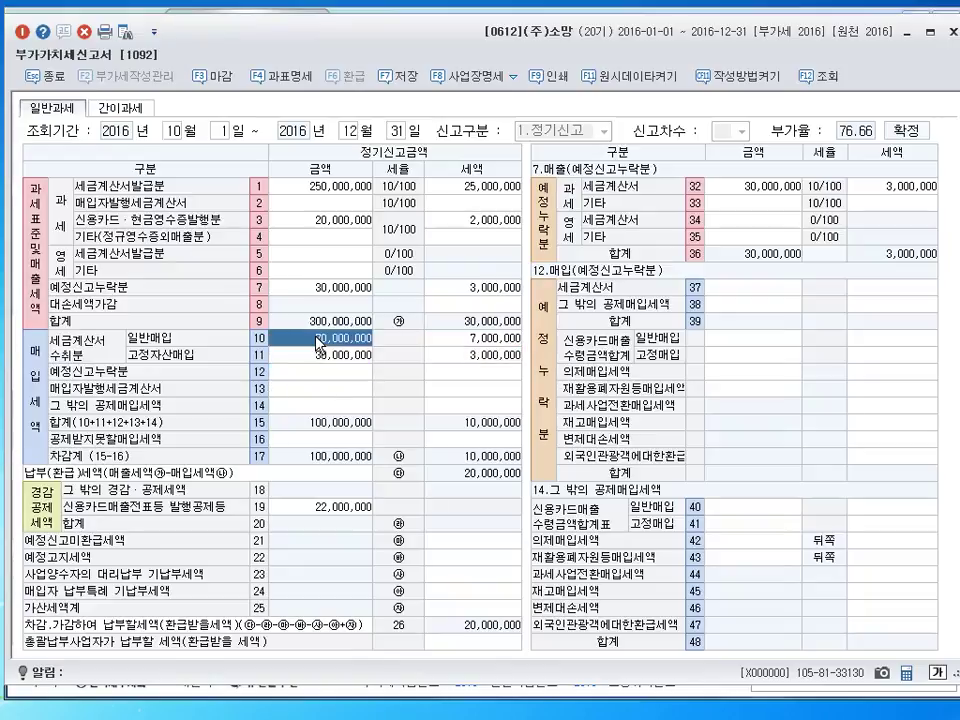
left_click(325, 354)
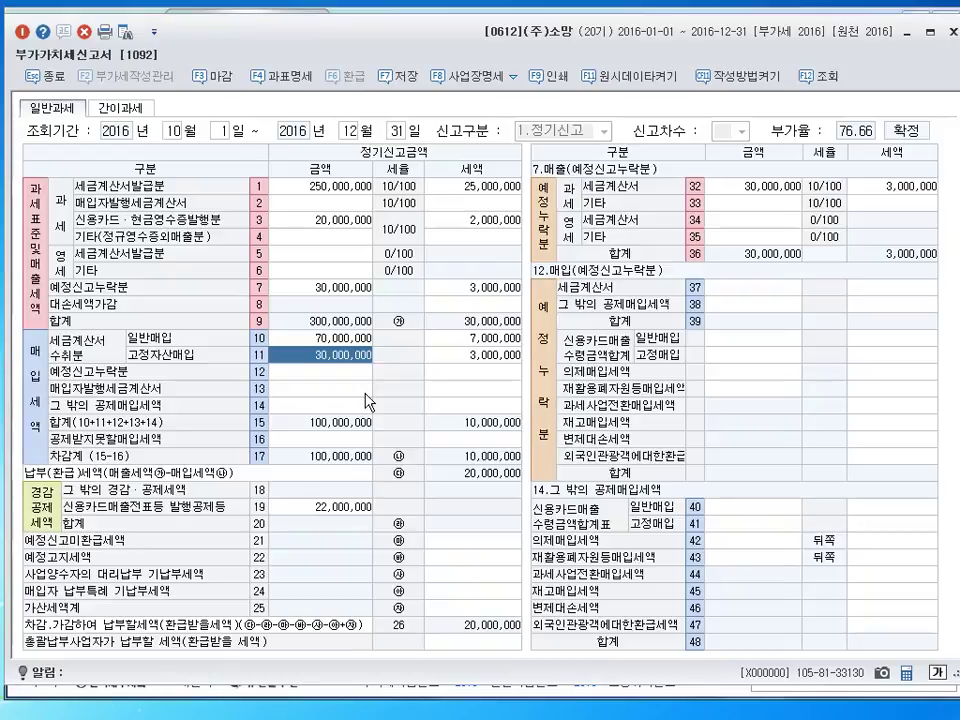
- Enter 10,000,000 as the 금액 of row 49, 공제받지못할 매입세액, in the detail of row 16
left_click(307, 444)
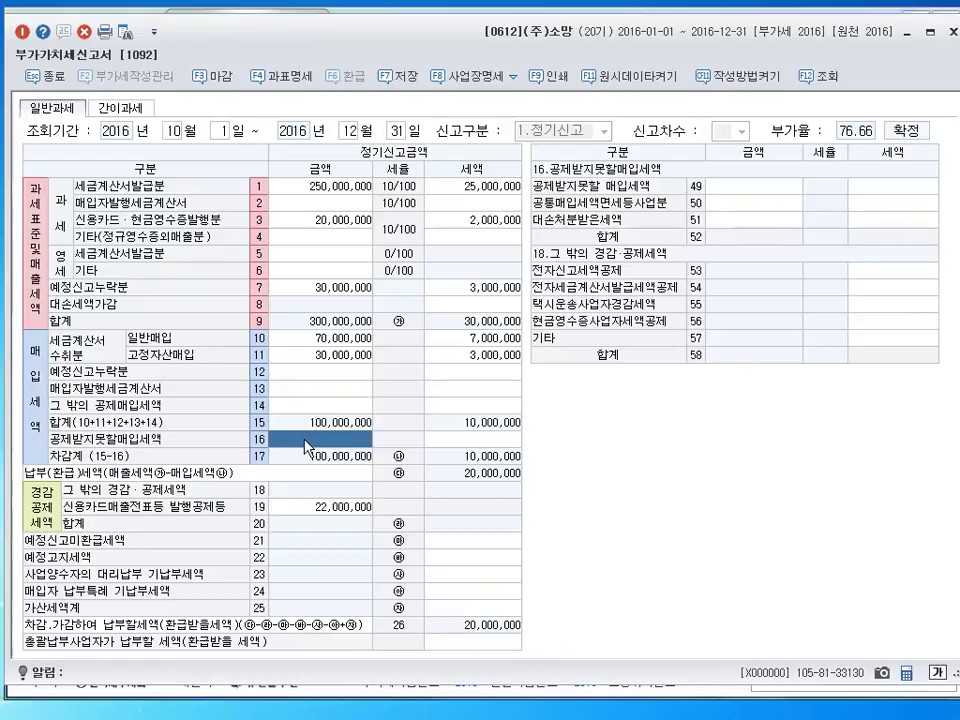
left_click(736, 194)
type("10000000")
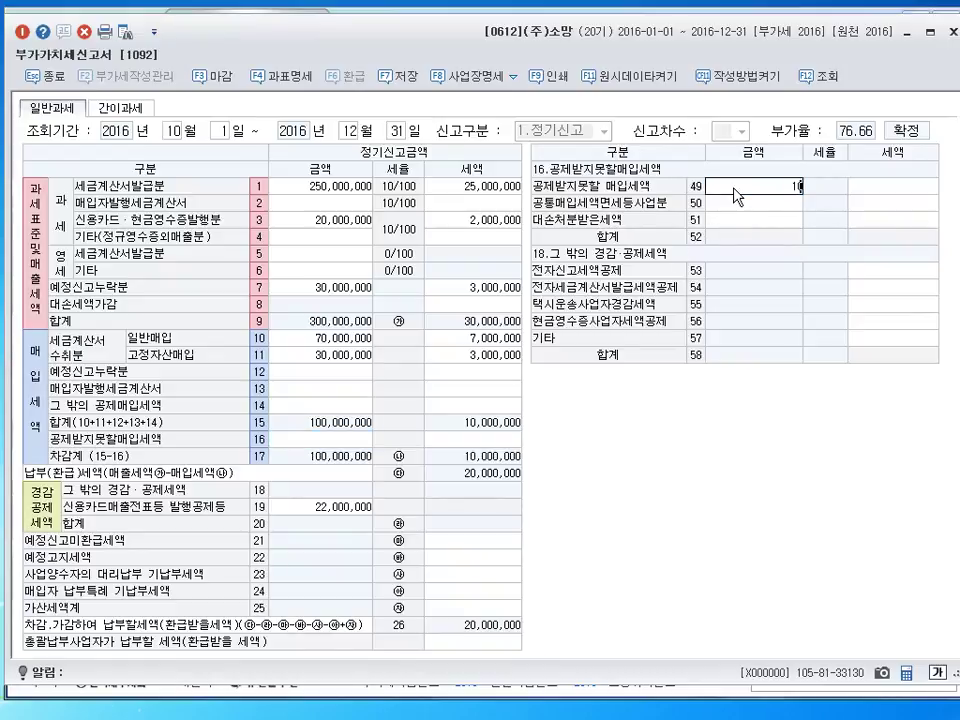
key("Return")
key("Return")
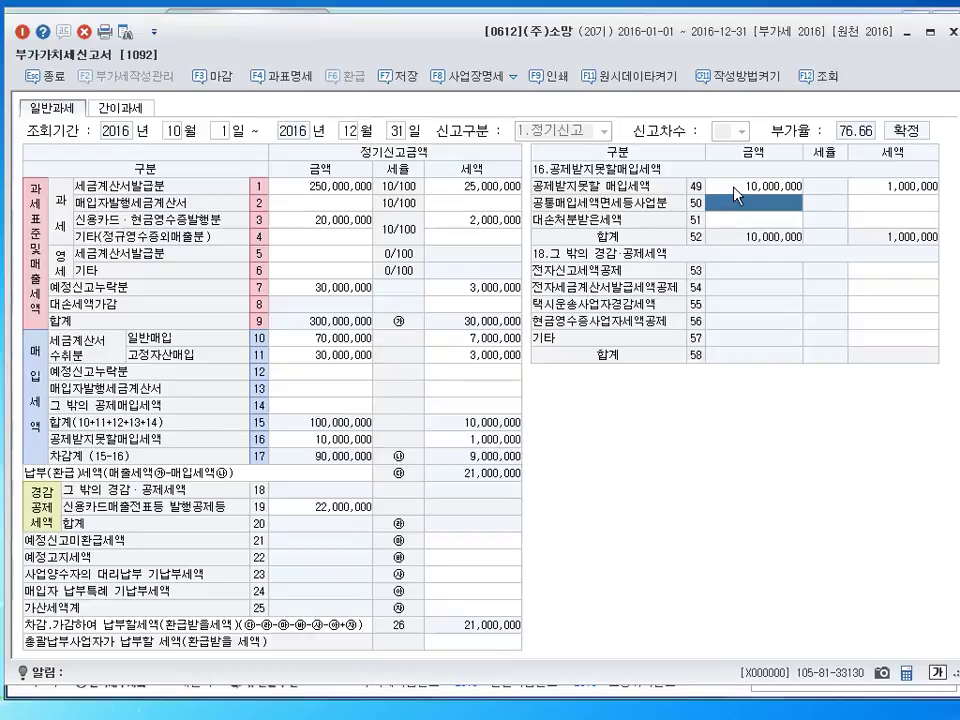
left_click(338, 344)
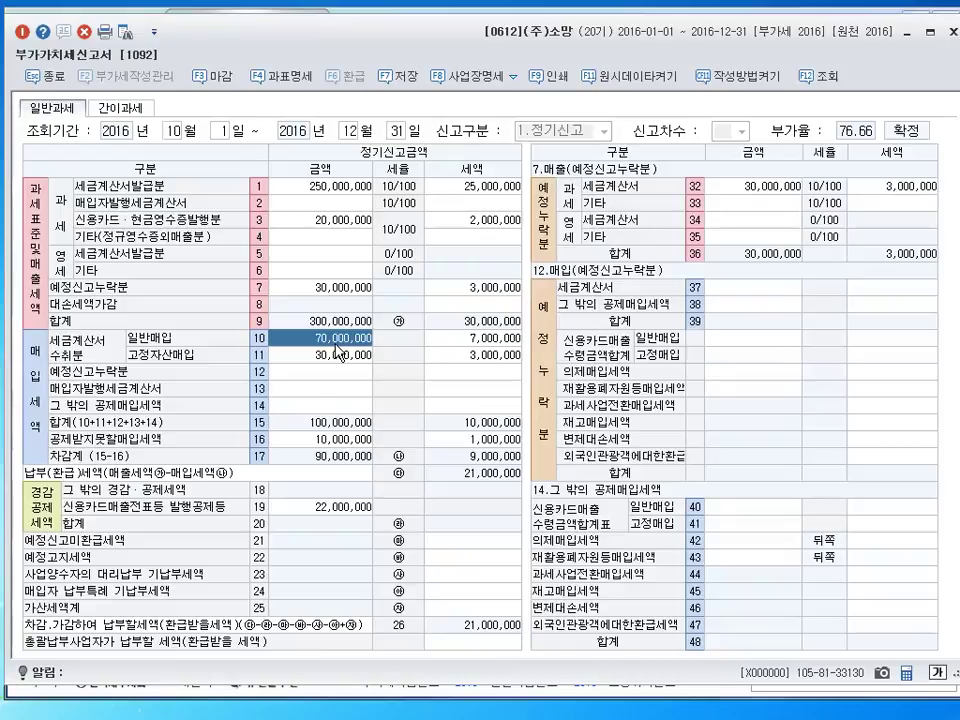
left_click(333, 358)
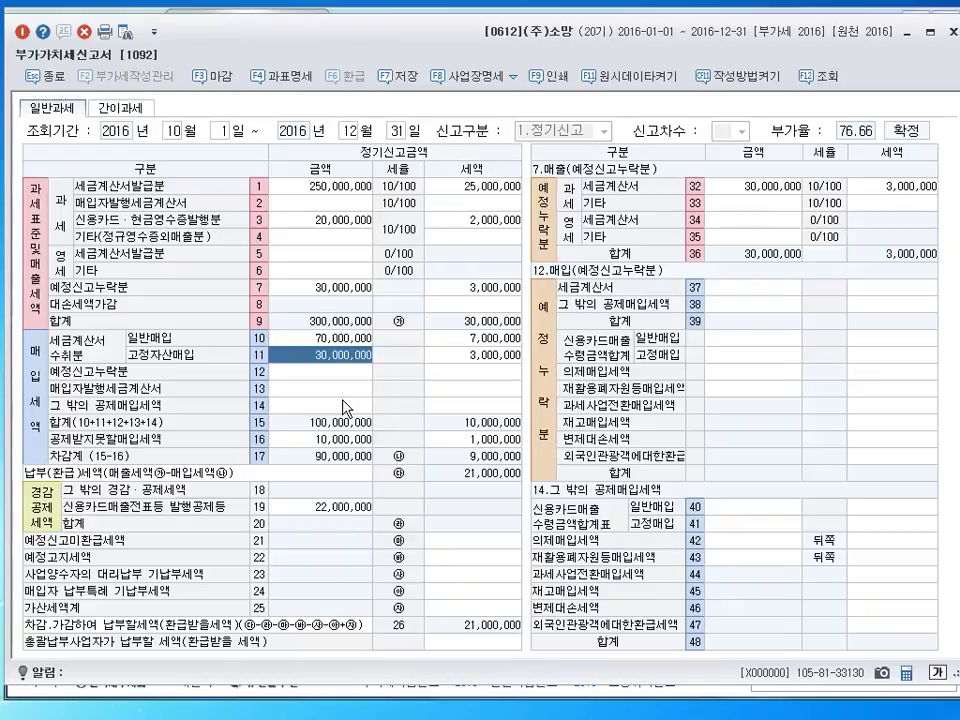
key("Up")
key("Down")
key("Up")
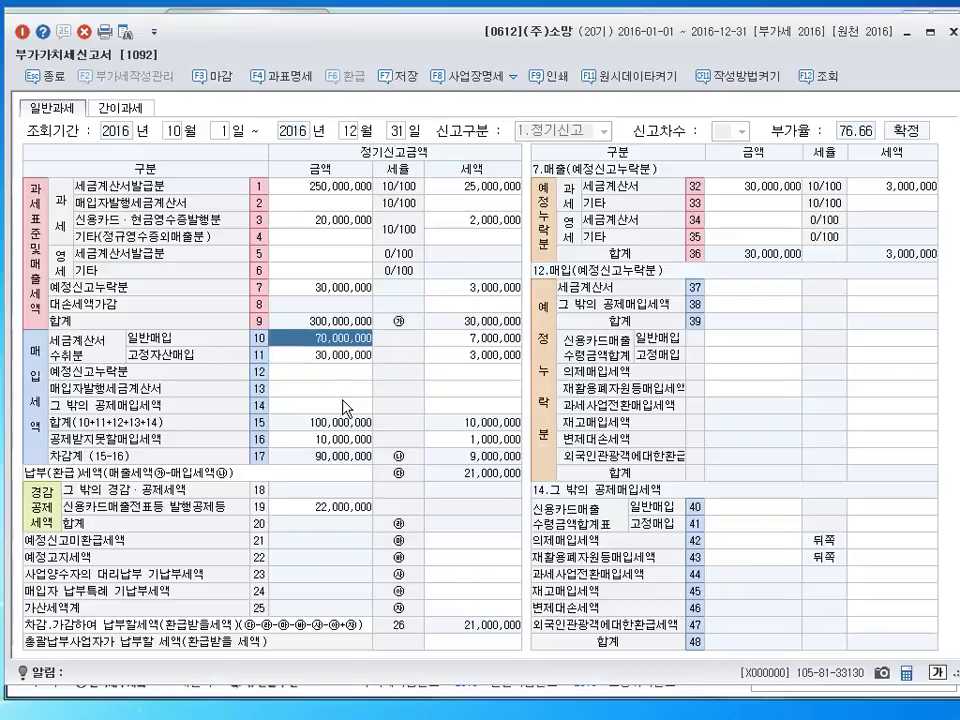
key("Down")
key("Down")
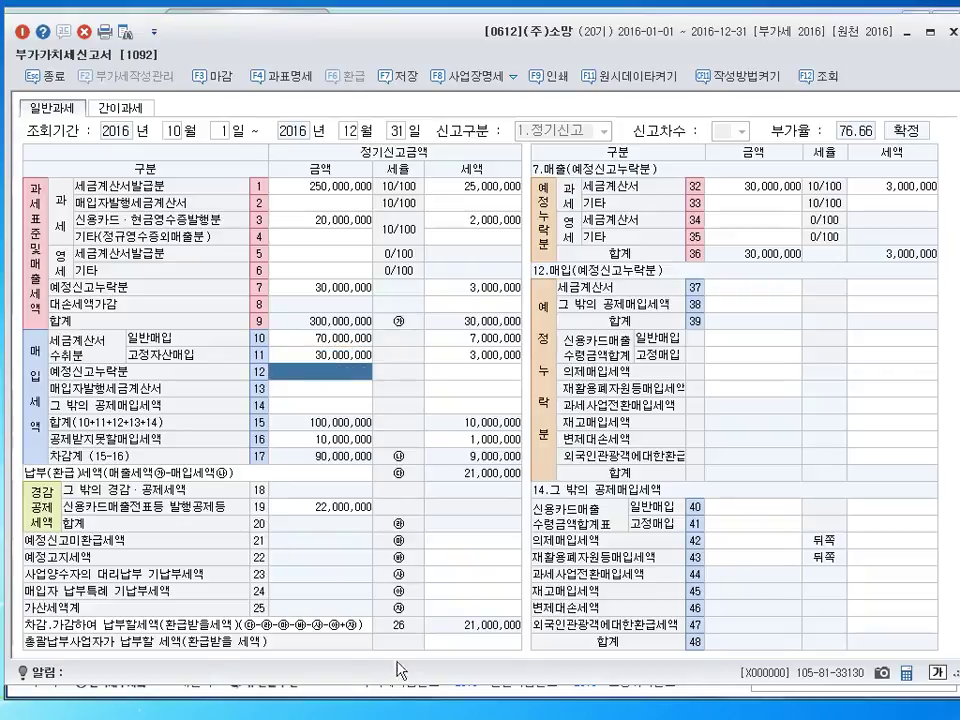
- In the 가산세명세, enter 3,000,000 as the 금액 of row 69 과소·초과환급(일반) and row 71 납부불성실
left_click(472, 607)
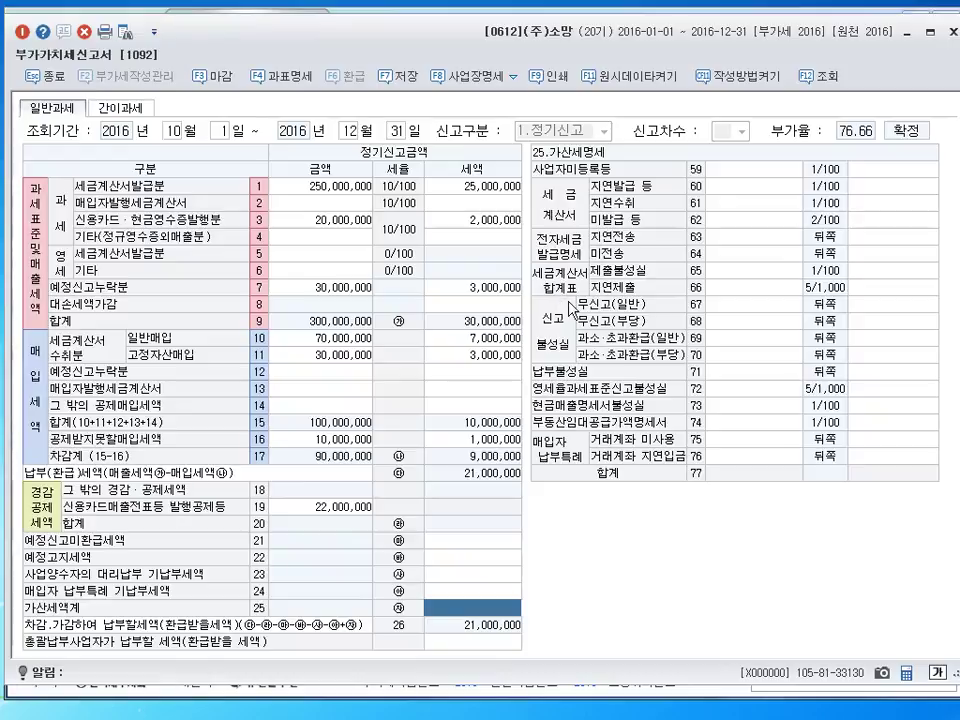
left_click(766, 342)
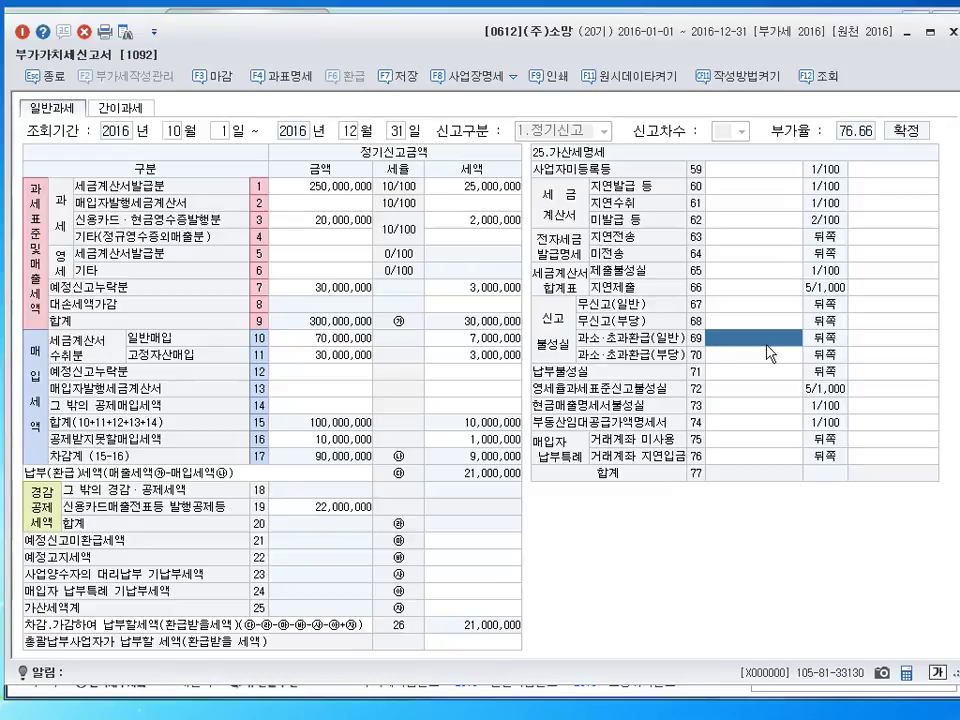
type("3000000")
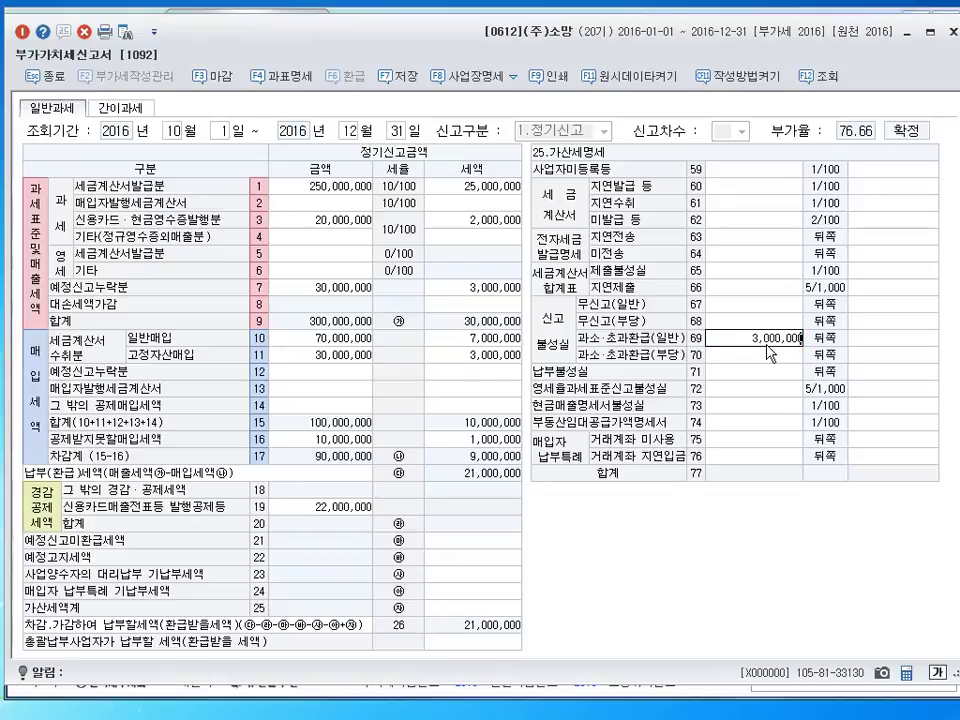
key("Return")
key("Return")
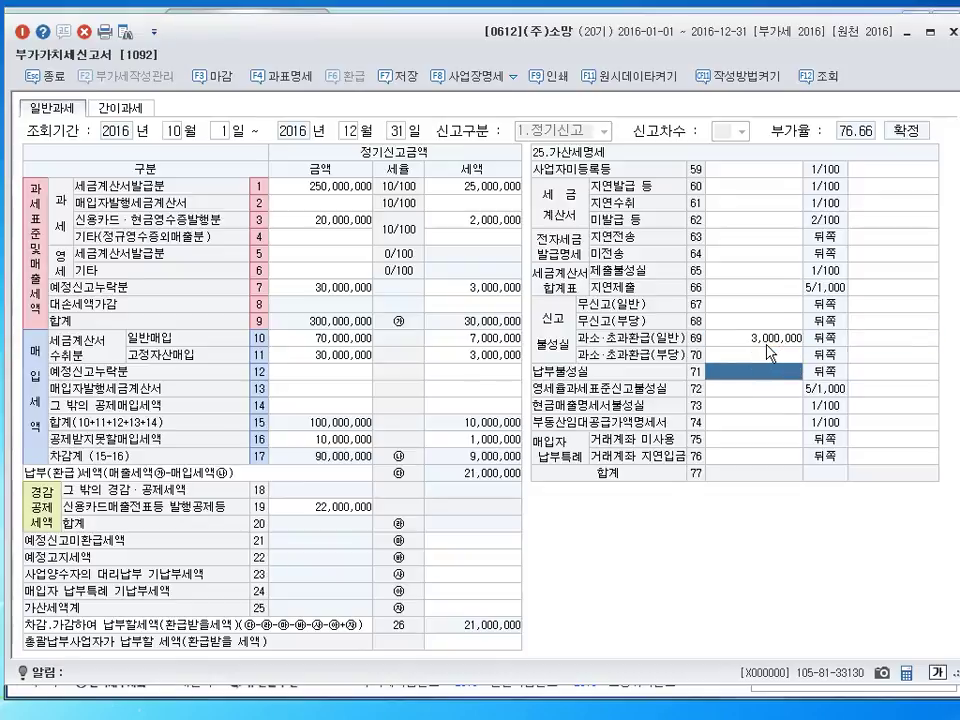
type("3000000")
key("Return")
key("Up")
key("Up")
key("Up")
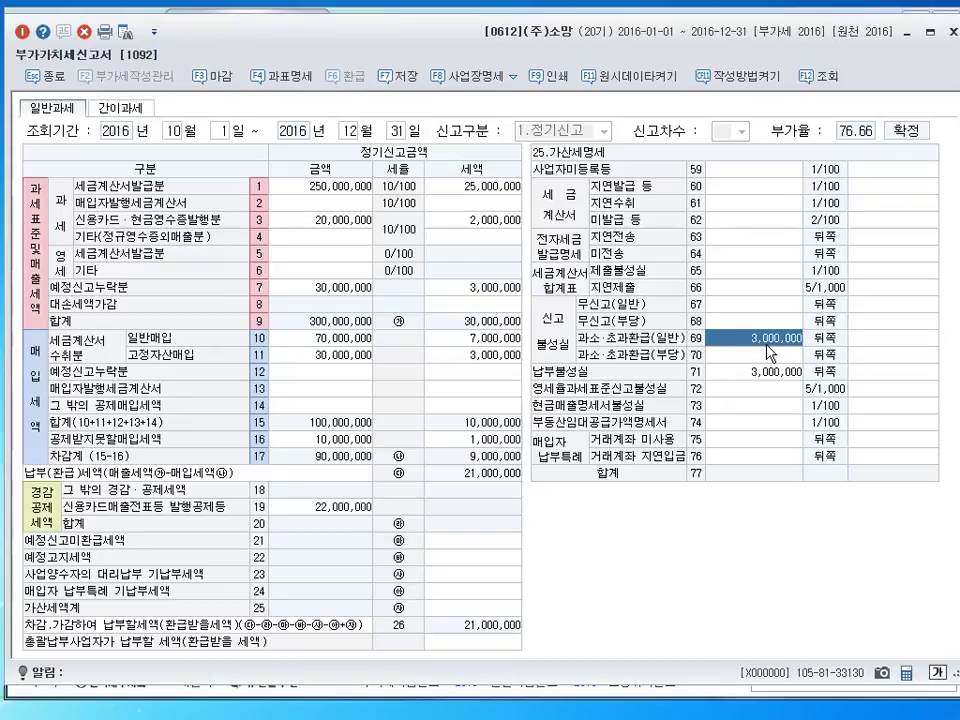
left_click(768, 372)
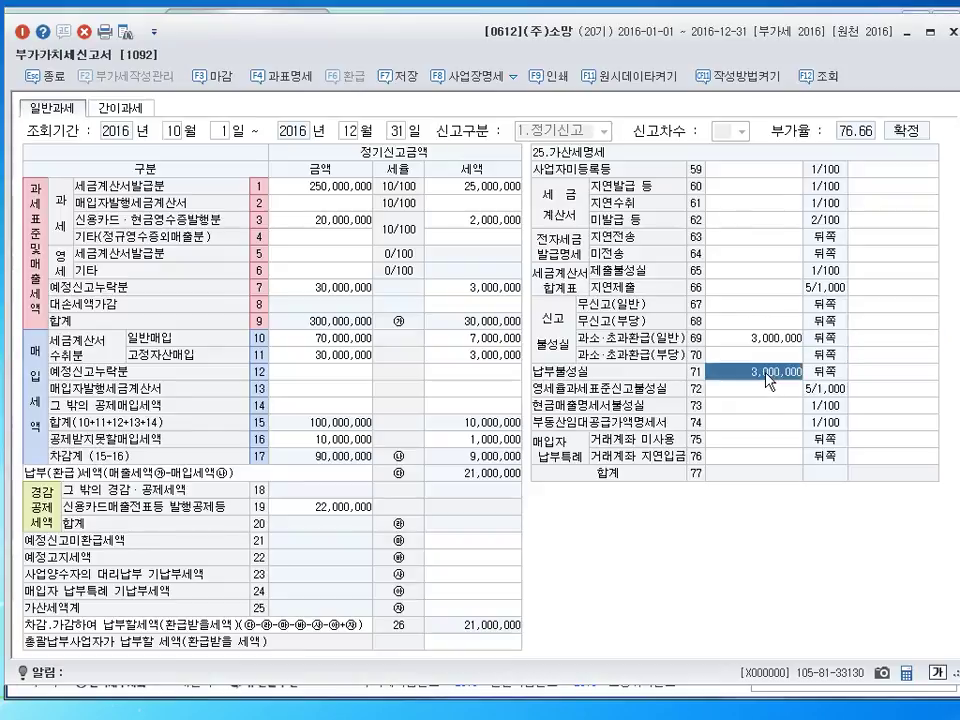
left_click(767, 343)
left_click(767, 374)
left_click(767, 340)
left_click(767, 373)
left_click(767, 340)
left_click(767, 373)
left_click(767, 343)
left_click(786, 369)
left_click(762, 341)
left_click(804, 370)
- Enter 150,000 as the 세액 of row 69, 과소·초과환급(일반)
left_click(868, 340)
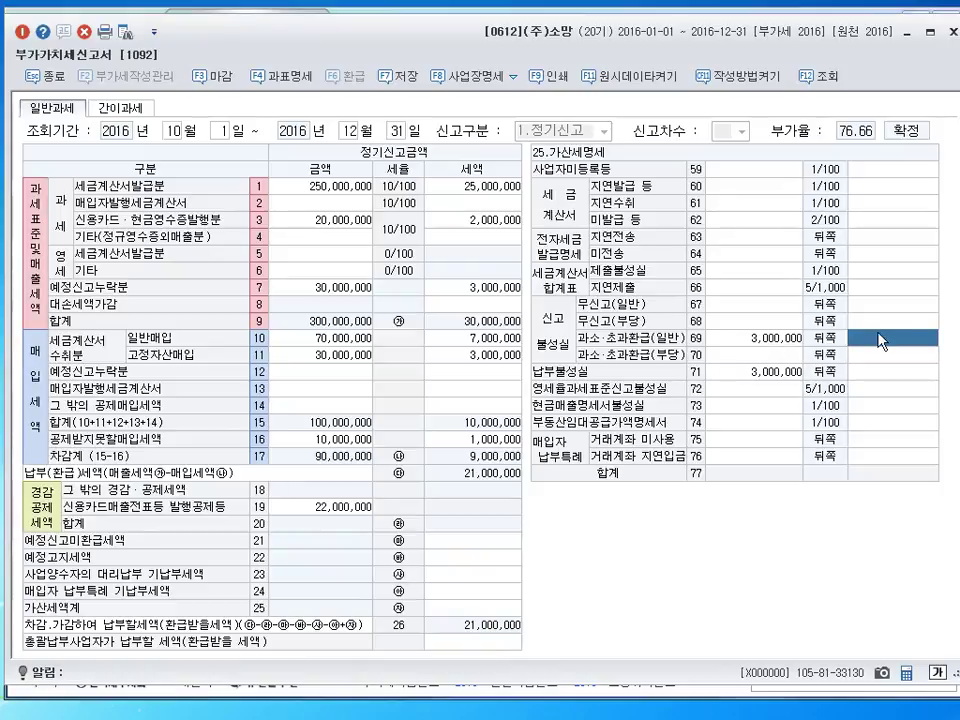
type("150000")
key("Return")
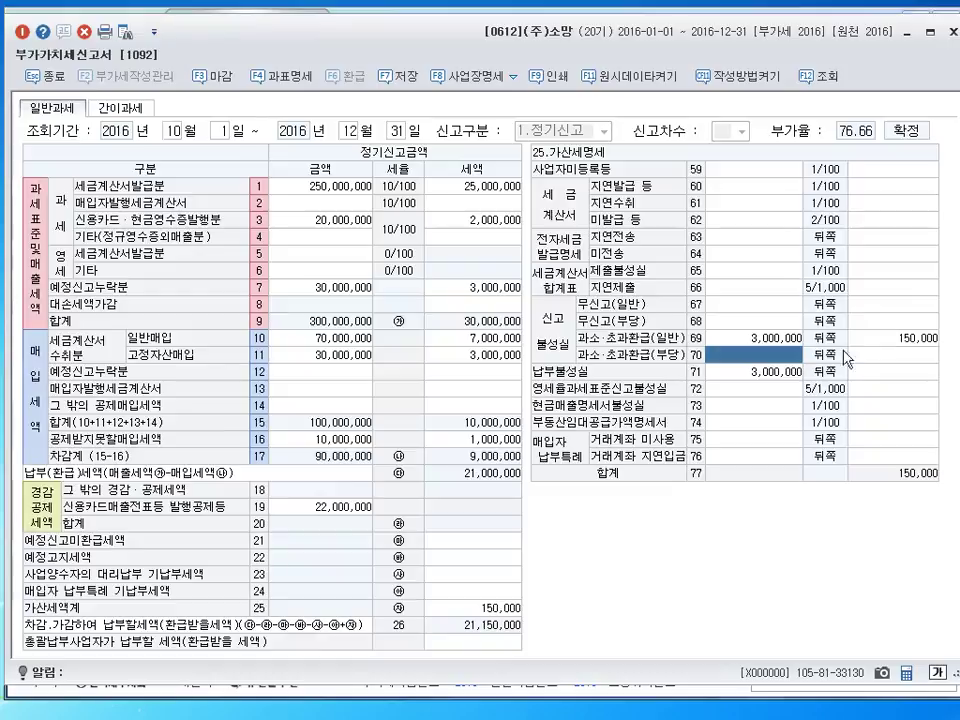
left_click(771, 378)
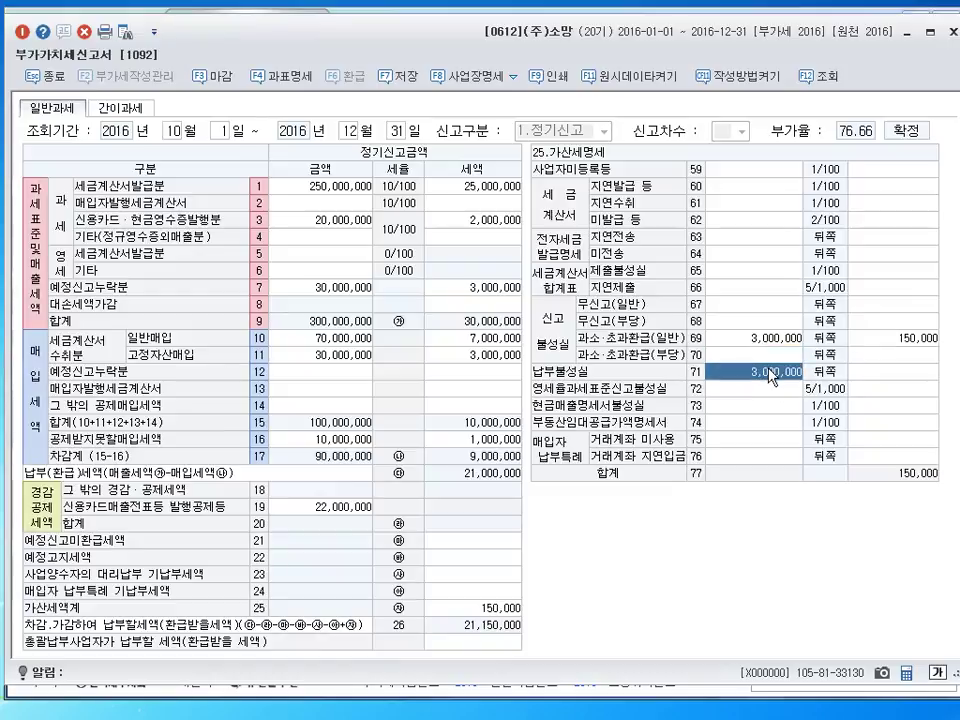
left_click(869, 375)
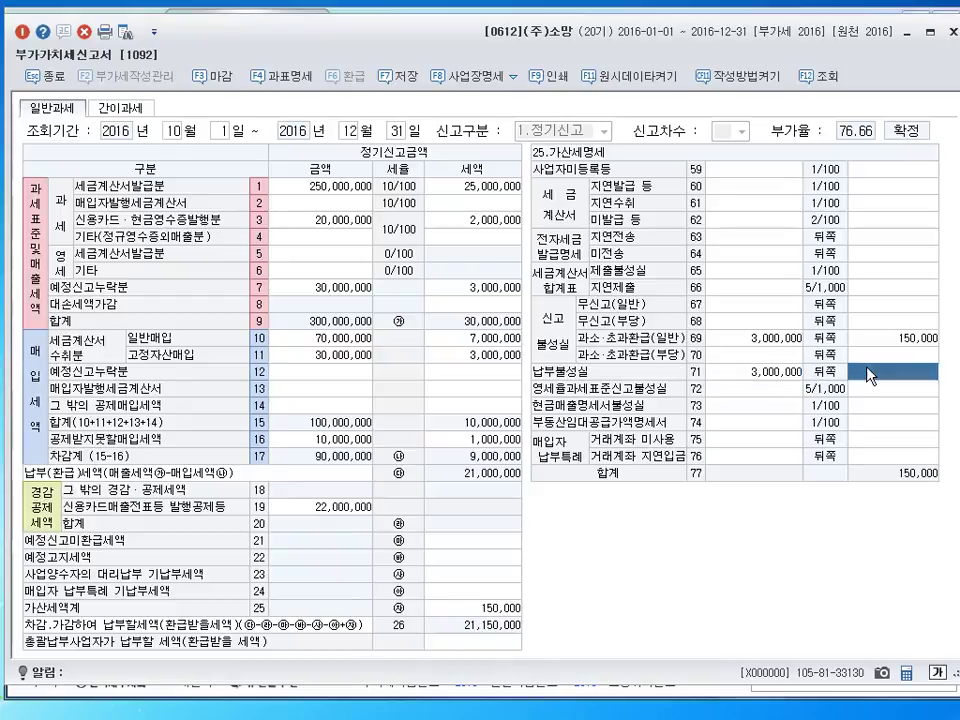
type("8")
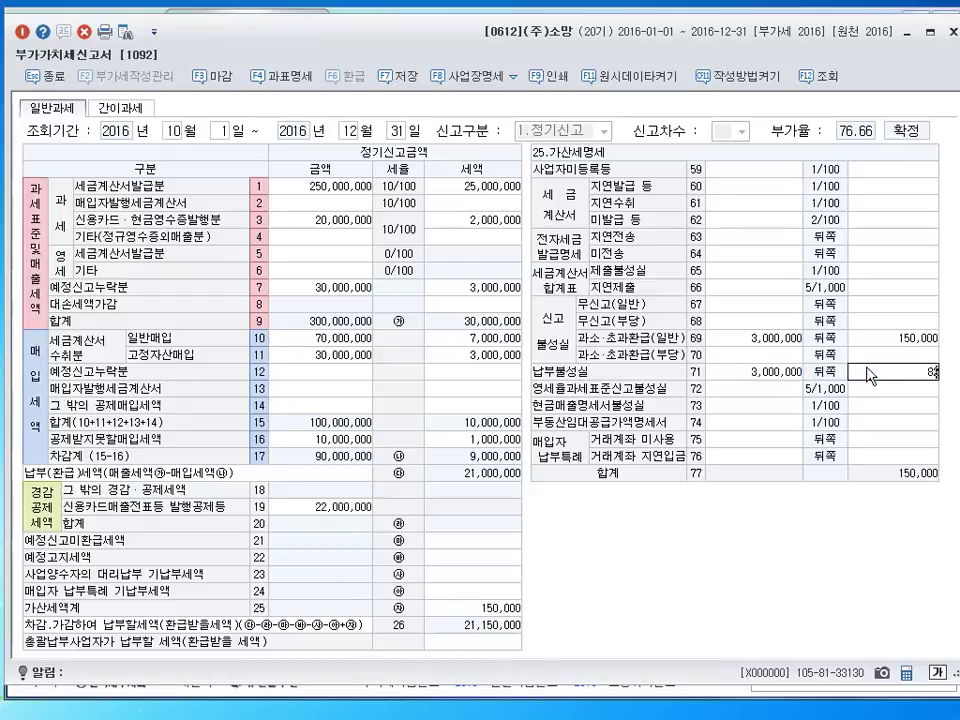
type("2,500")
key("Return")
- Set the 세액 of row 71, 납부불성실, to 82,800 and save the 부가가치세신고서
left_click(869, 375)
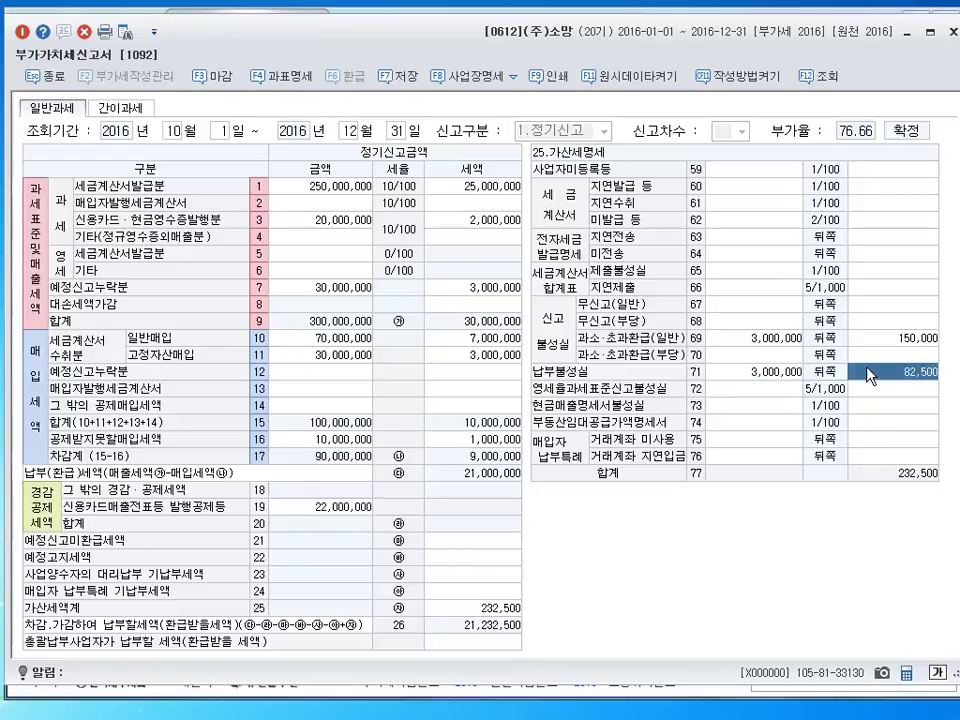
type("82800")
key("Return")
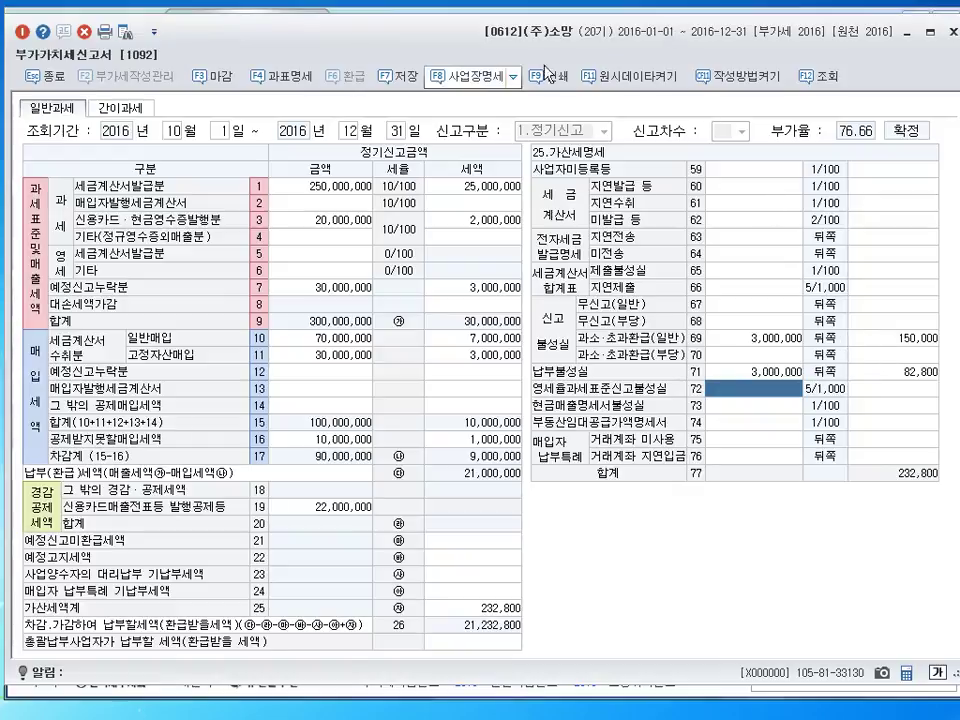
left_click(398, 75)
left_click(493, 381)
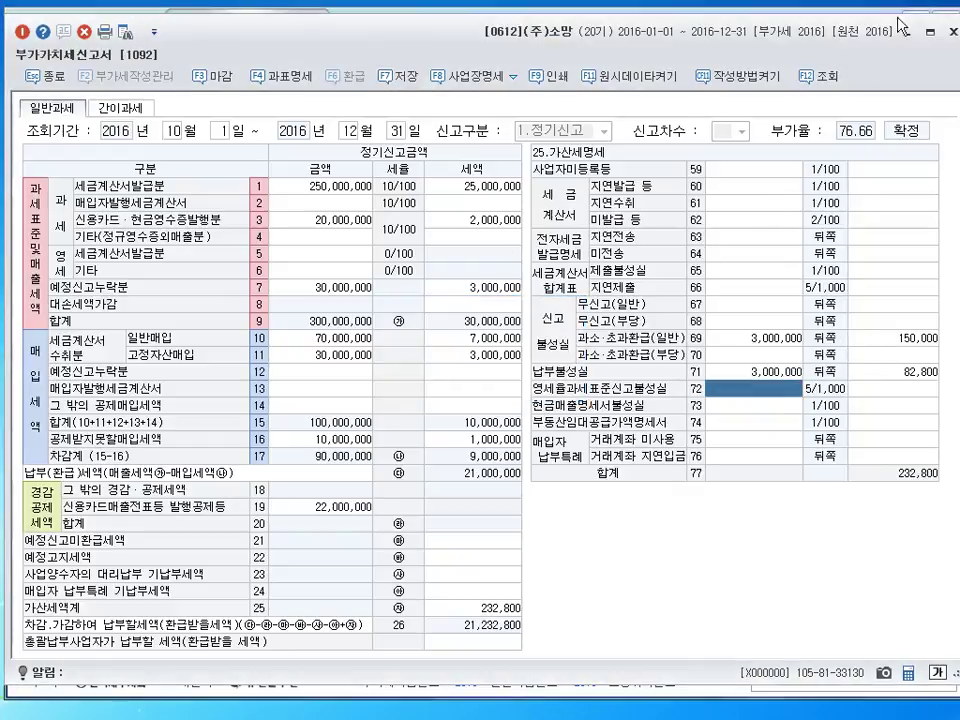
- Close the 부가가치세신고서 and switch to the exam paper, at the settlement items of question 04
left_click(948, 31)
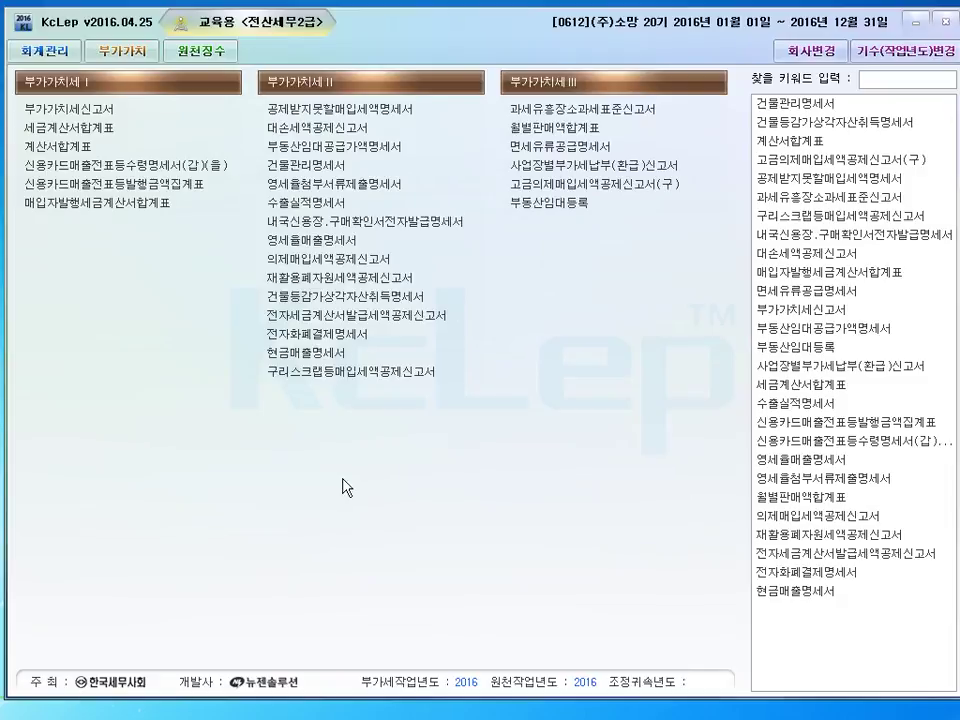
key("alt+Tab")
scroll(501, 379, "down", 10)
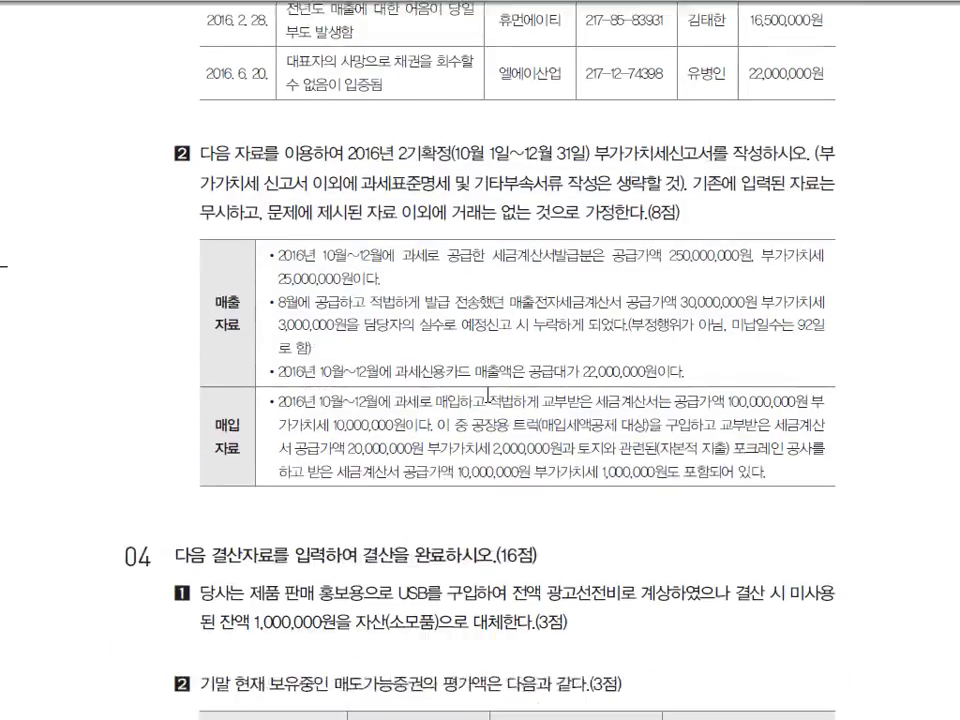
scroll(500, 378, "down", 1)
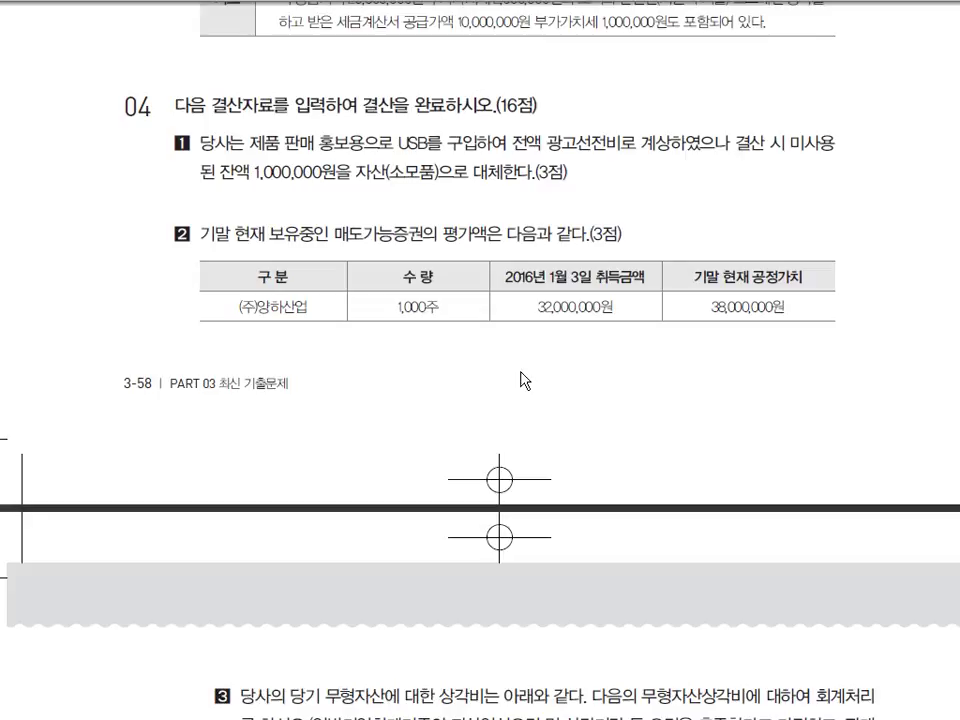
- Handwrite the entry 소모품 / 광고선전비 in red below item 1 of question 04, with 수동 beside it
key("ctrl+2")
left_click_drag(337, 203, 404, 209)
mouse_move(462, 187)
left_mouse_down()
mouse_move(463, 215)
mouse_move(615, 215)
left_mouse_up()
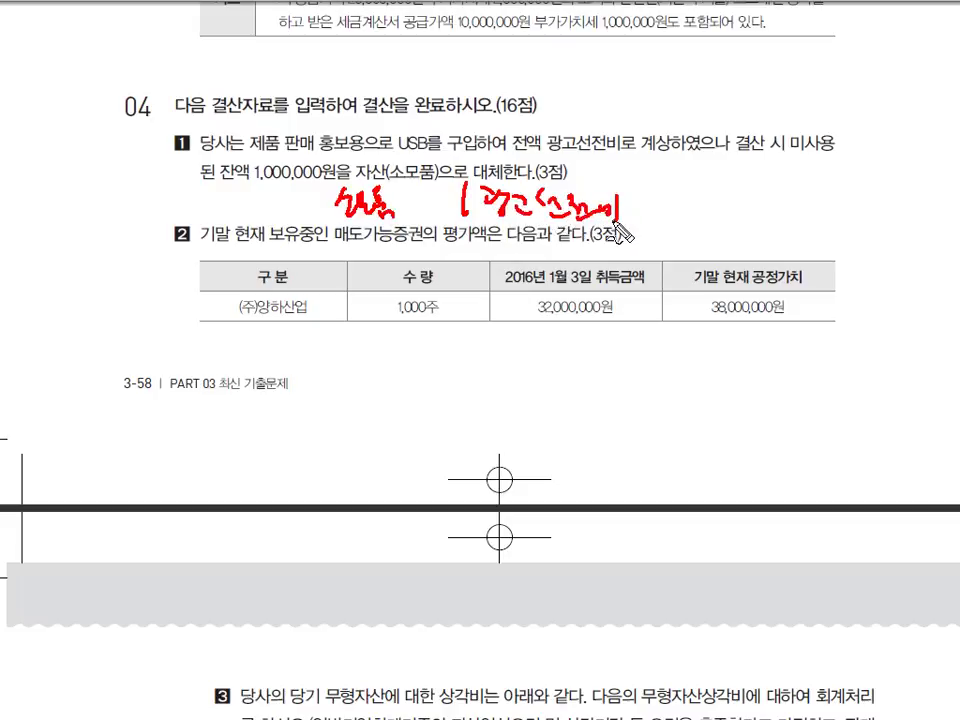
left_click_drag(137, 180, 162, 205)
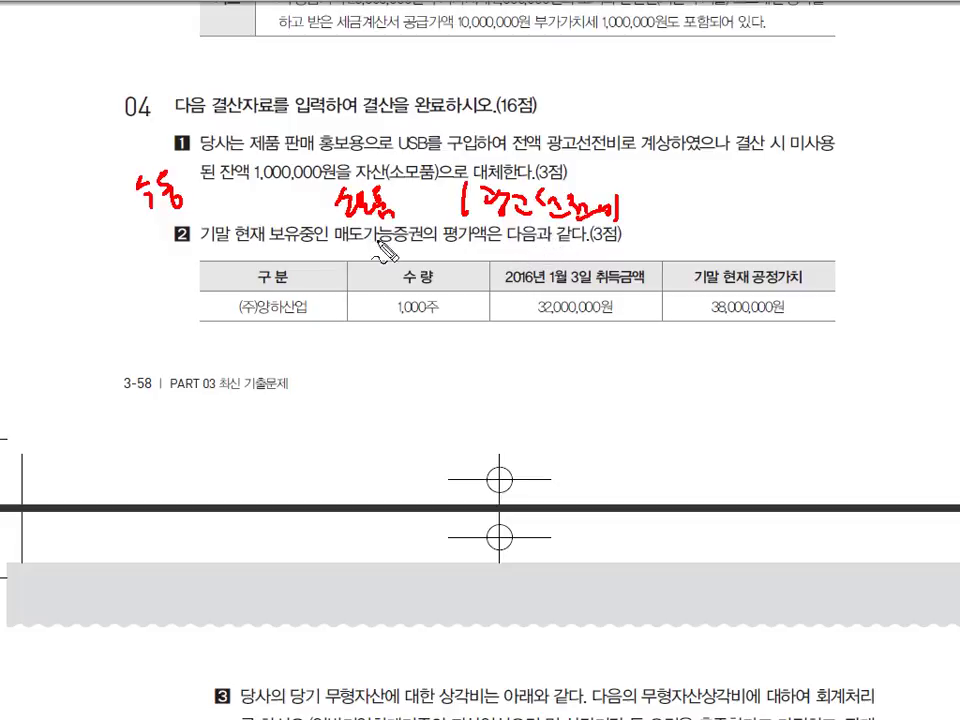
- Underline 매도가능증권 twice in red in item 2 of question 04
left_click_drag(337, 242, 425, 240)
left_click_drag(337, 245, 414, 246)
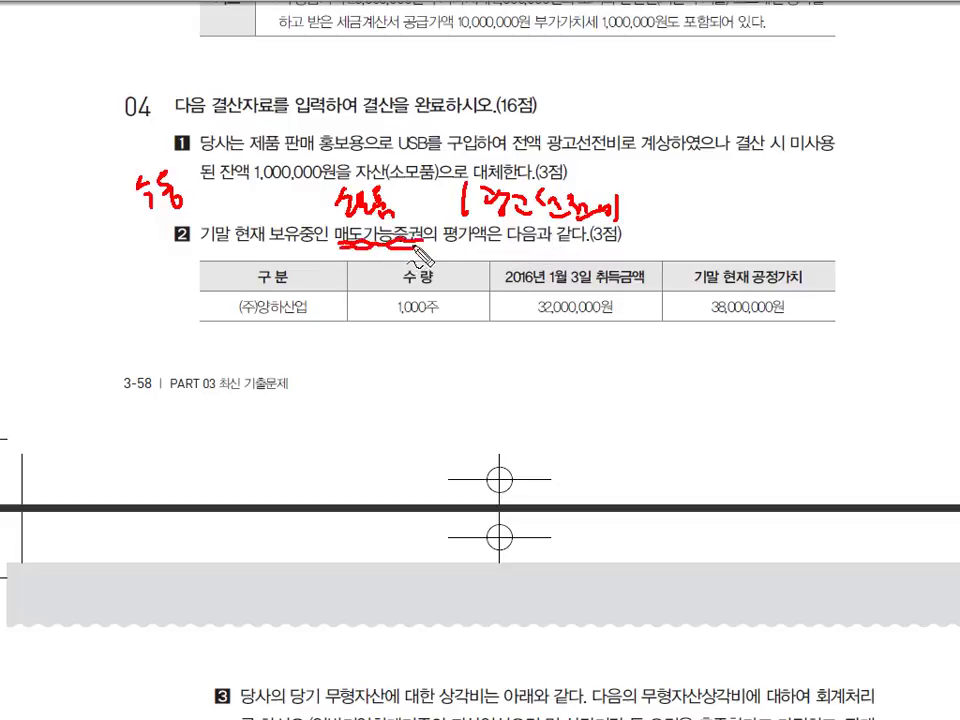